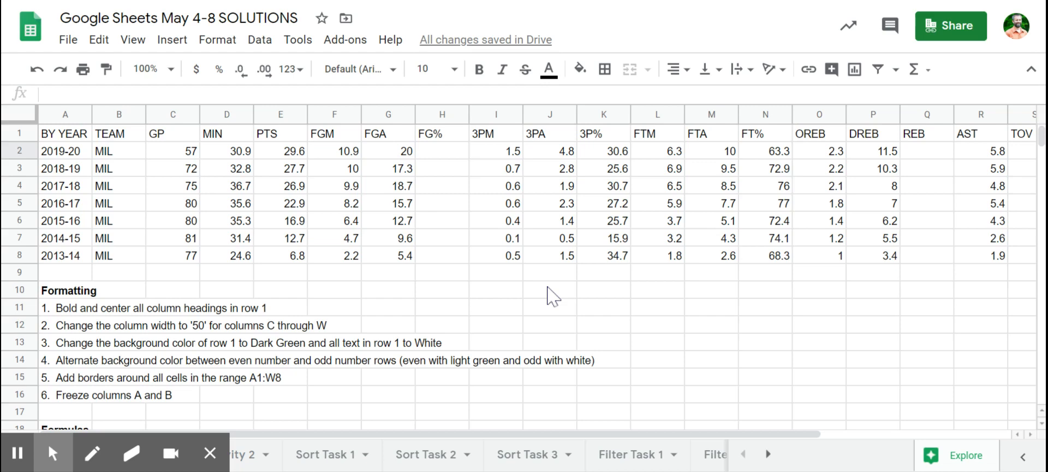
Look through the Formatting, Formulas and Functions task lists below the statistics table
left_click(77, 291)
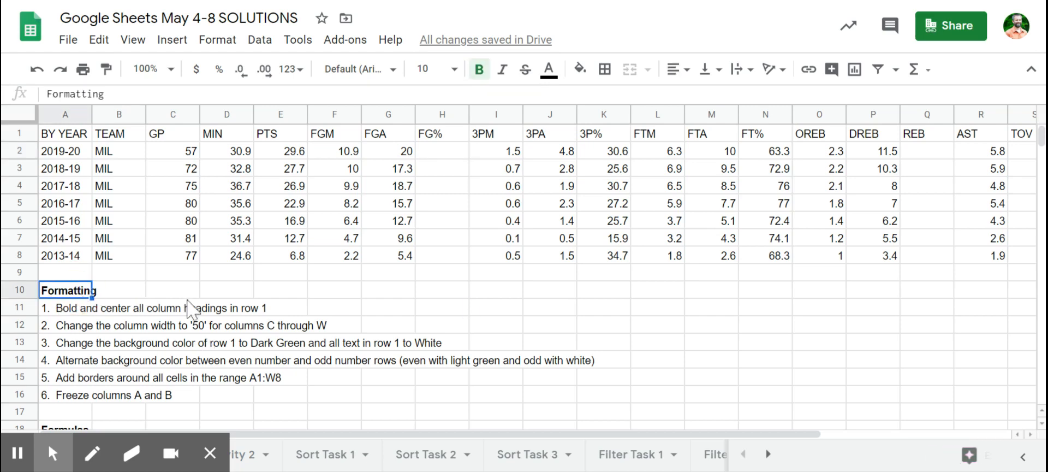
scroll(188, 300, "down", 1)
scroll(187, 308, "down", 1)
left_click(54, 308)
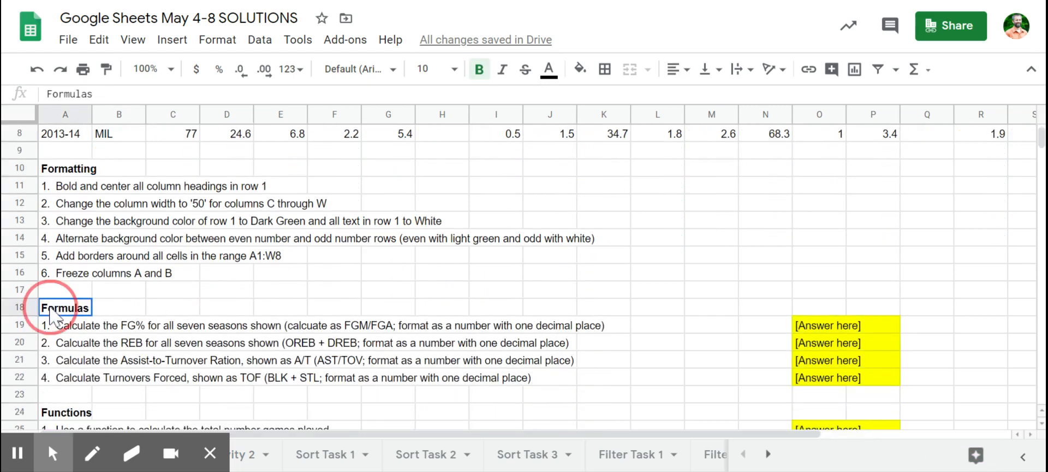
scroll(112, 256, "down", 1)
left_click(73, 383)
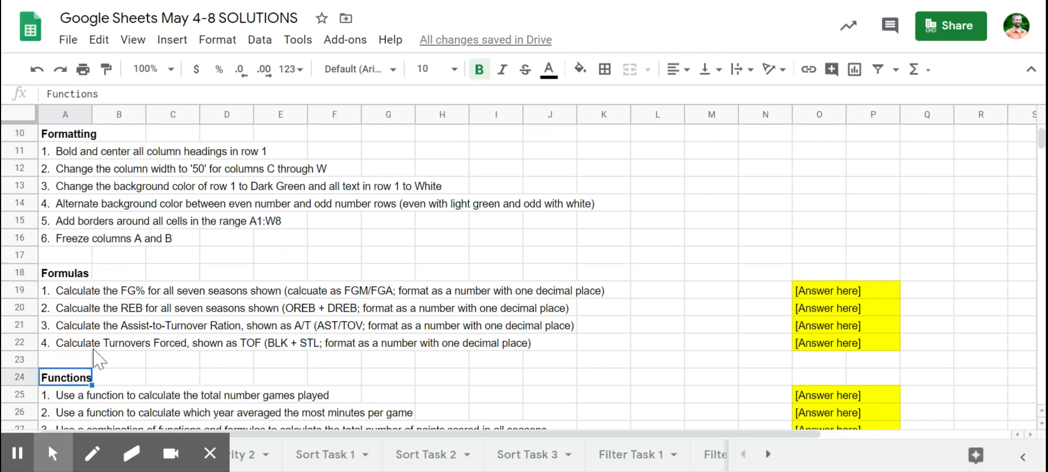
scroll(151, 277, "up", 3)
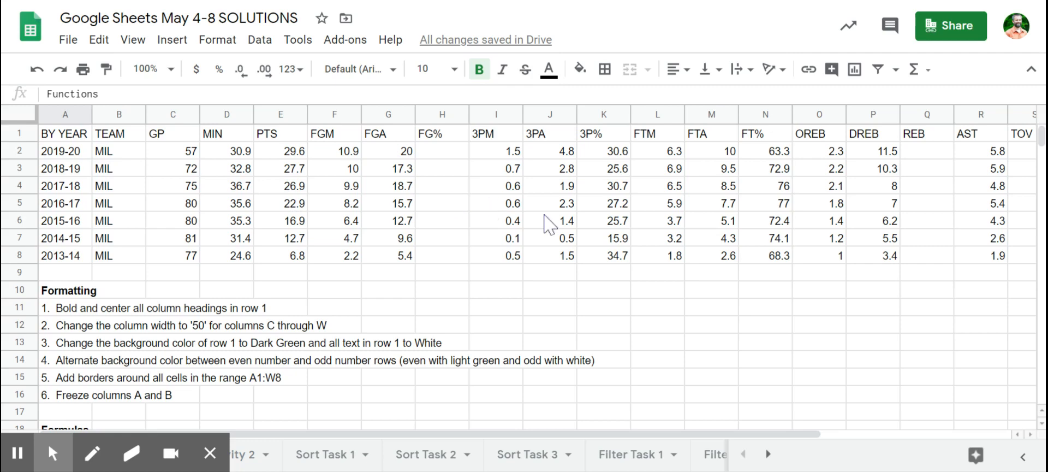
Examine the table's columns through TOF in column W and read the tasks down to row 29
scroll(546, 221, "right", 5)
scroll(546, 221, "left", 5)
scroll(446, 215, "right", 1)
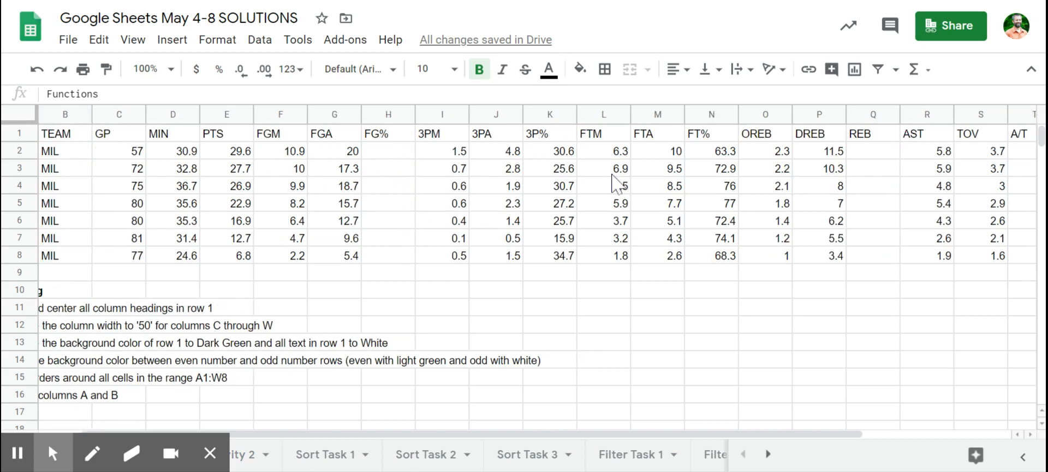
scroll(861, 252, "right", 4)
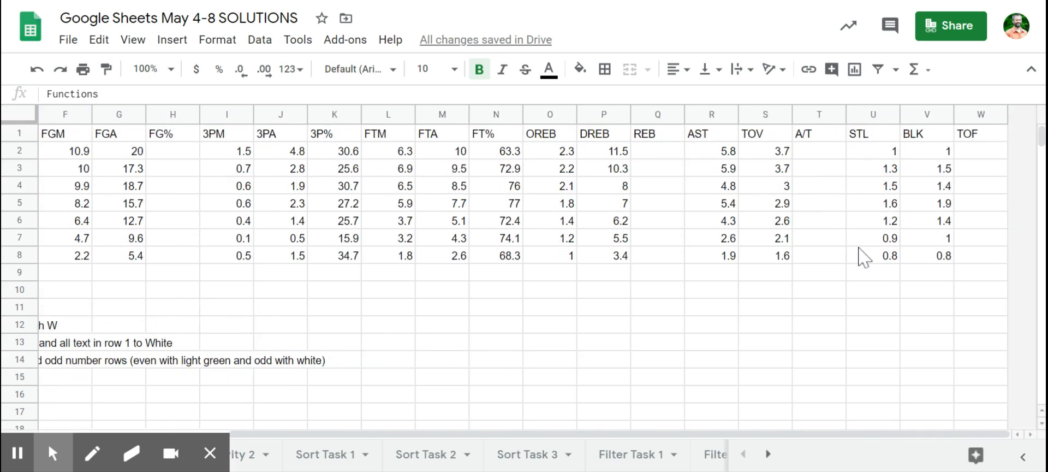
scroll(681, 208, "left", 5)
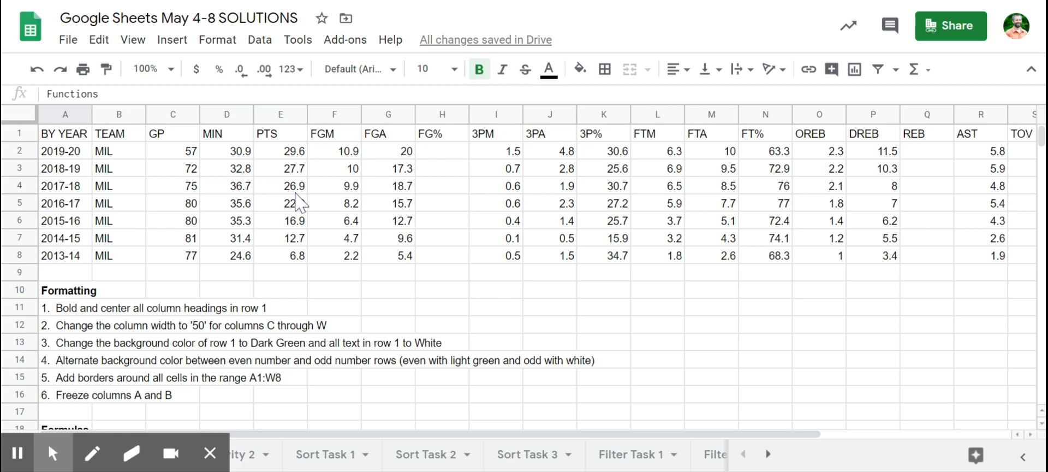
scroll(351, 268, "down", 3)
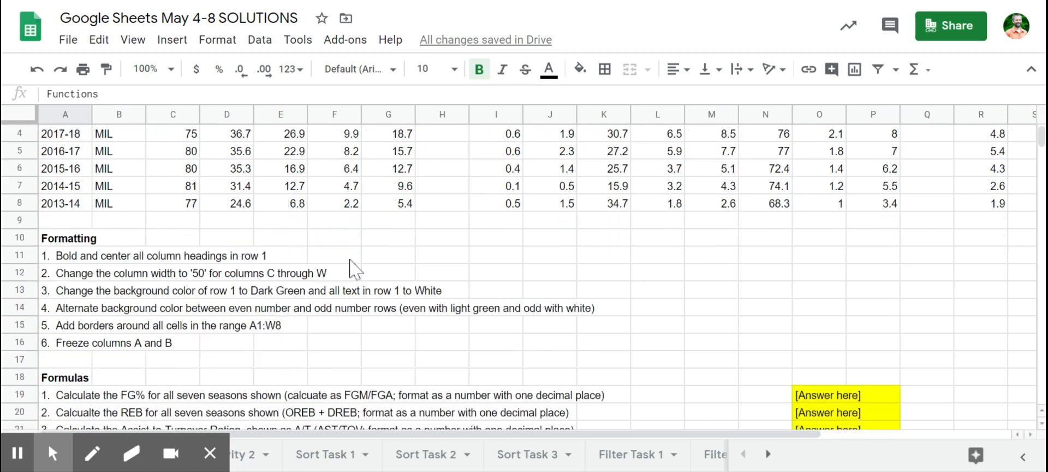
scroll(351, 267, "down", 4)
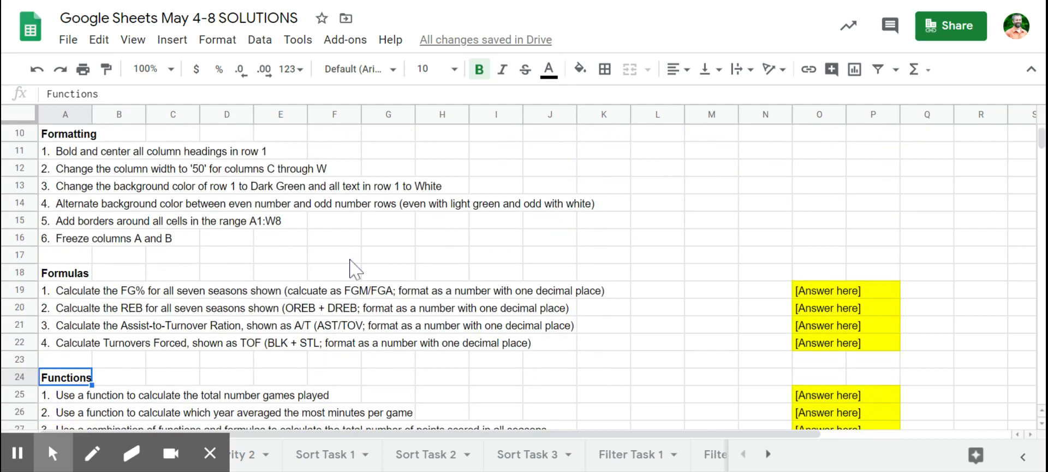
scroll(351, 267, "down", 1)
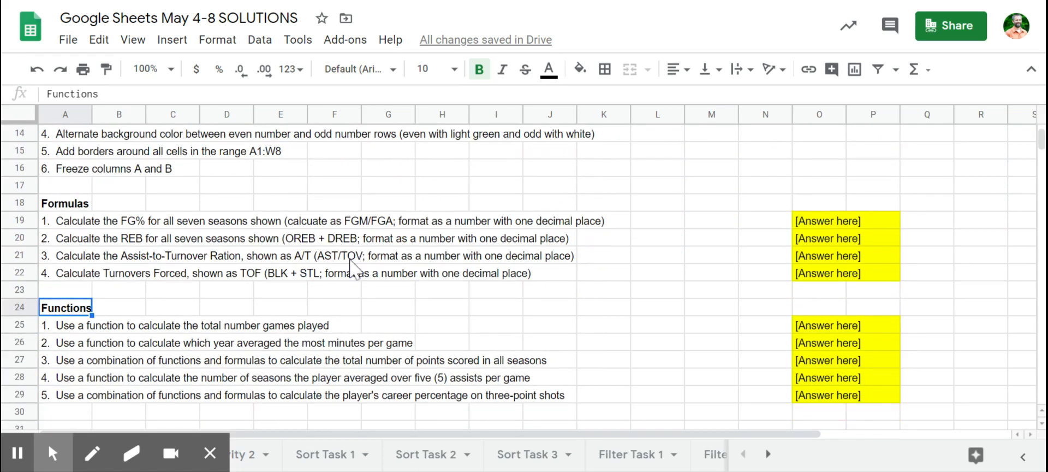
scroll(351, 267, "up", 5)
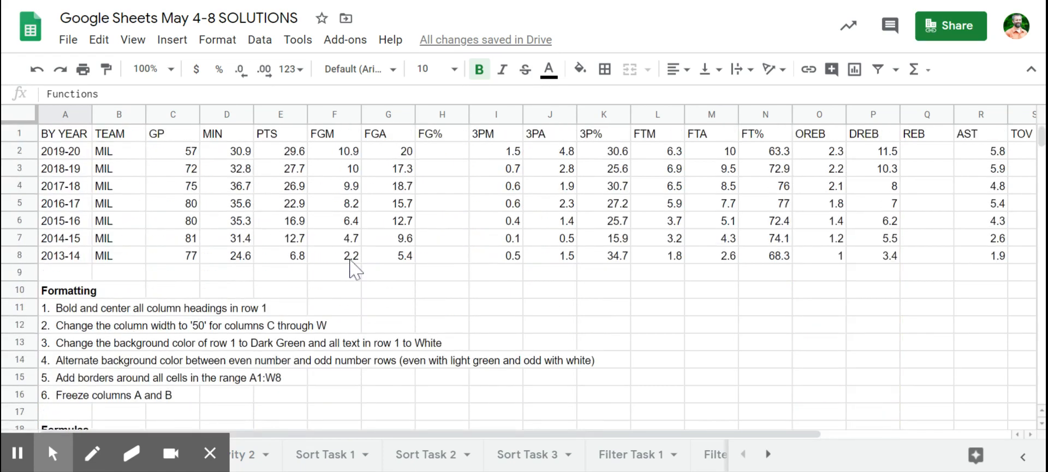
Make all column headings in row 1 bold and center them horizontally
left_click(70, 137)
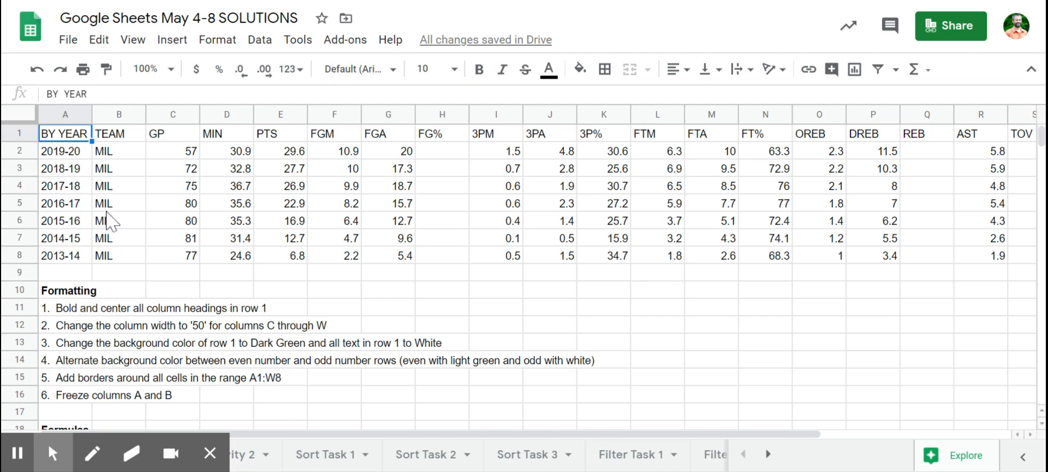
left_click(21, 133)
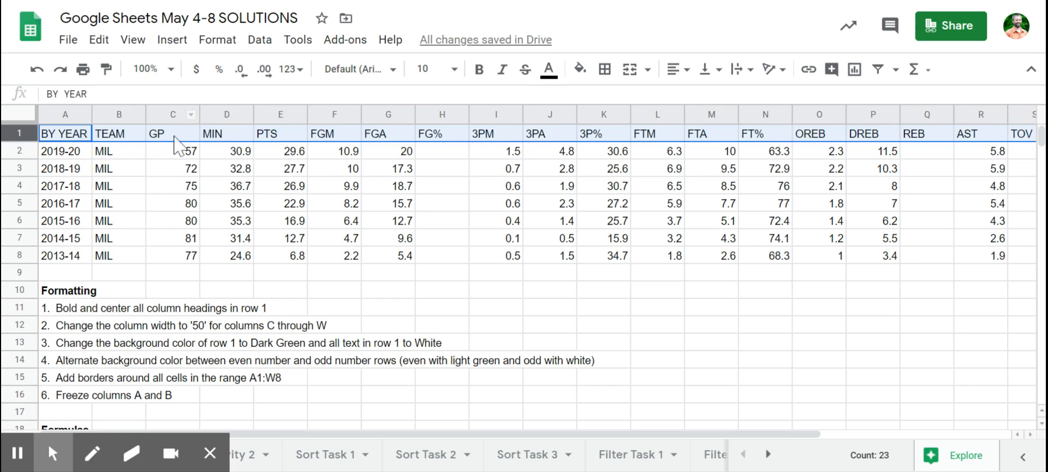
left_click(68, 150)
left_click_drag(66, 136, 658, 139)
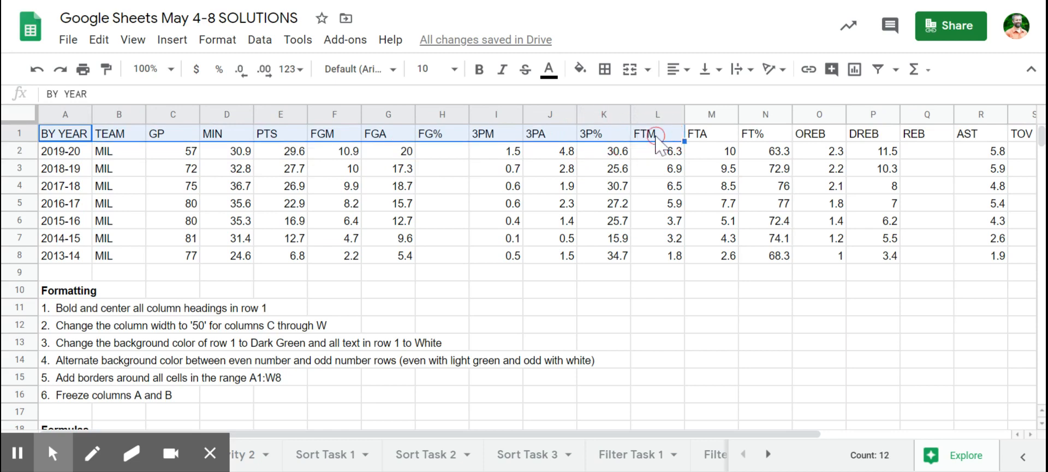
left_click(19, 133)
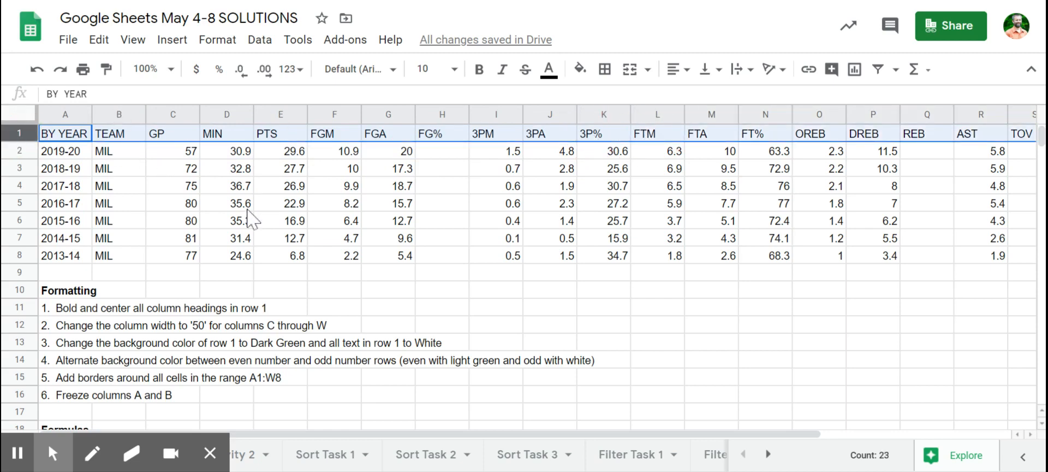
left_click(483, 79)
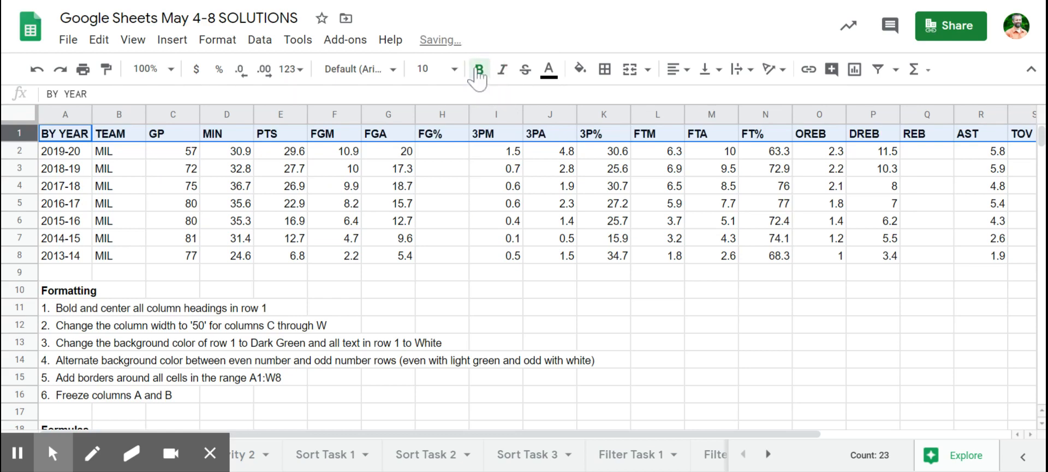
left_click(679, 69)
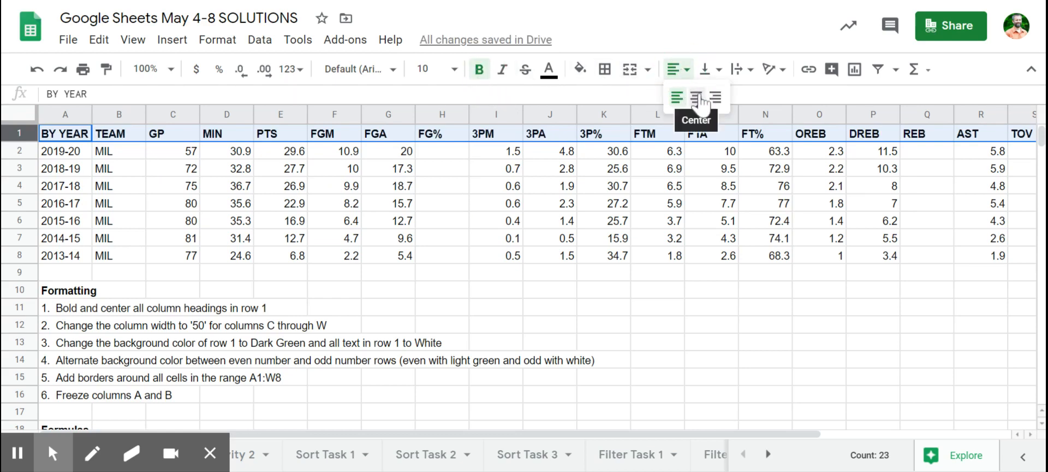
left_click(698, 98)
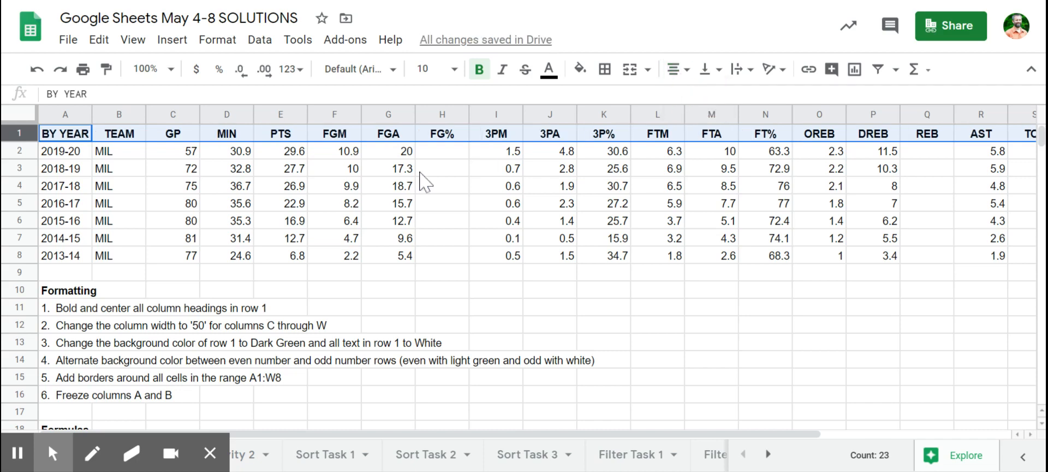
Resize columns C through W to a width of 50 pixels
left_click(166, 149)
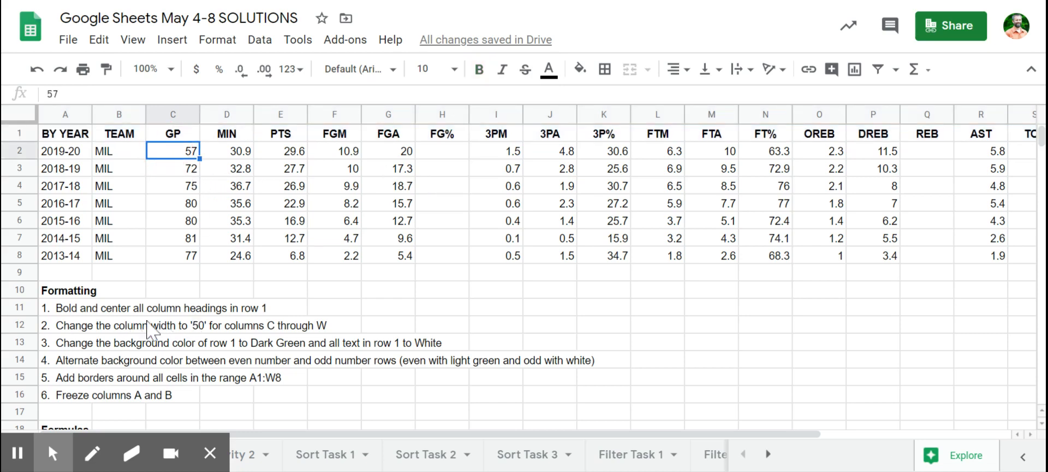
mouse_move(736, 435)
left_mouse_down()
mouse_move(922, 449)
mouse_move(629, 420)
left_mouse_up()
left_click_drag(176, 117, 971, 120)
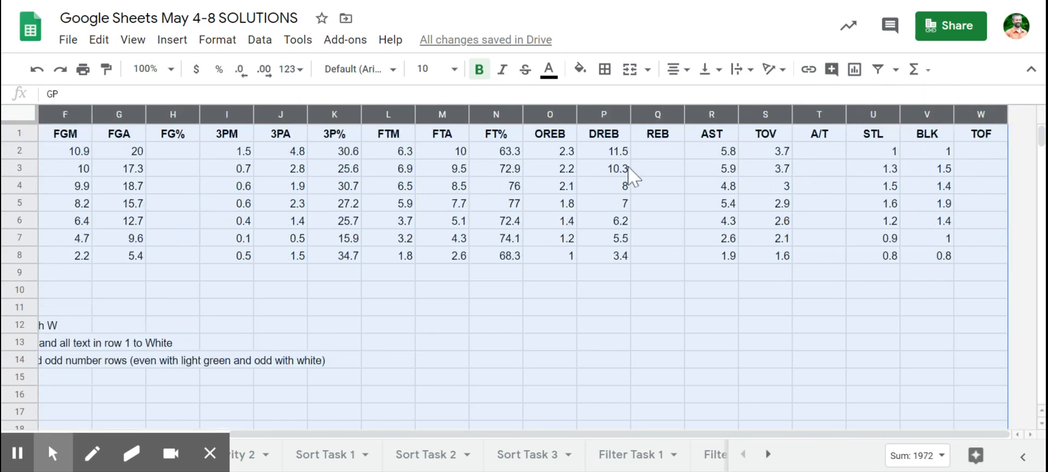
right_click(273, 112)
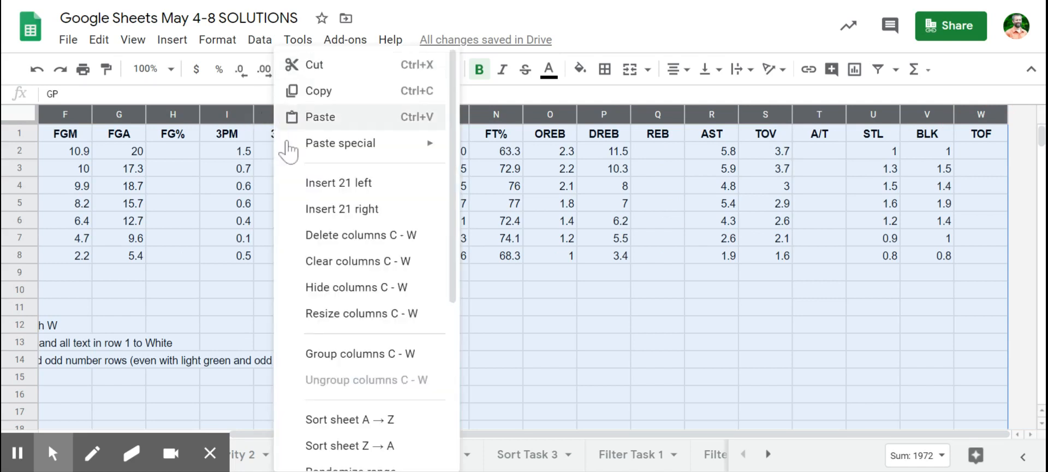
left_click(351, 317)
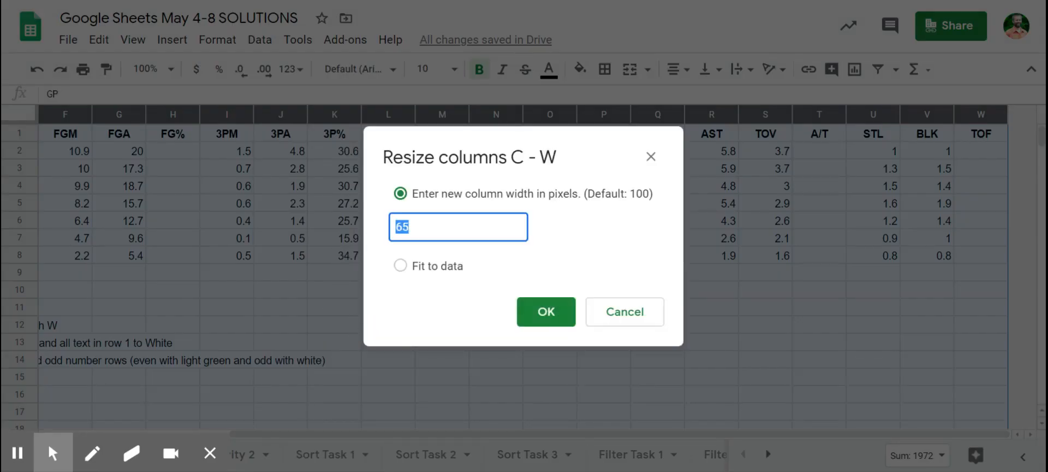
type("50")
key("Return")
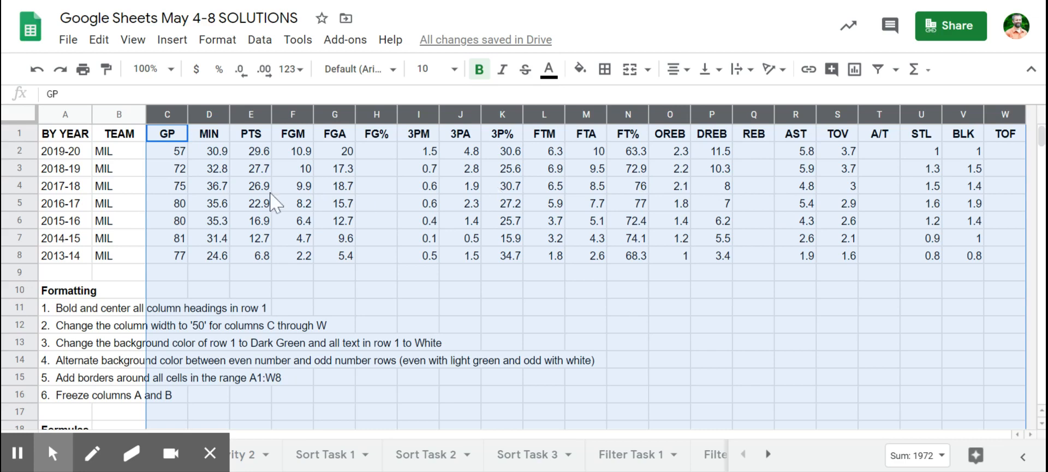
left_click(175, 152)
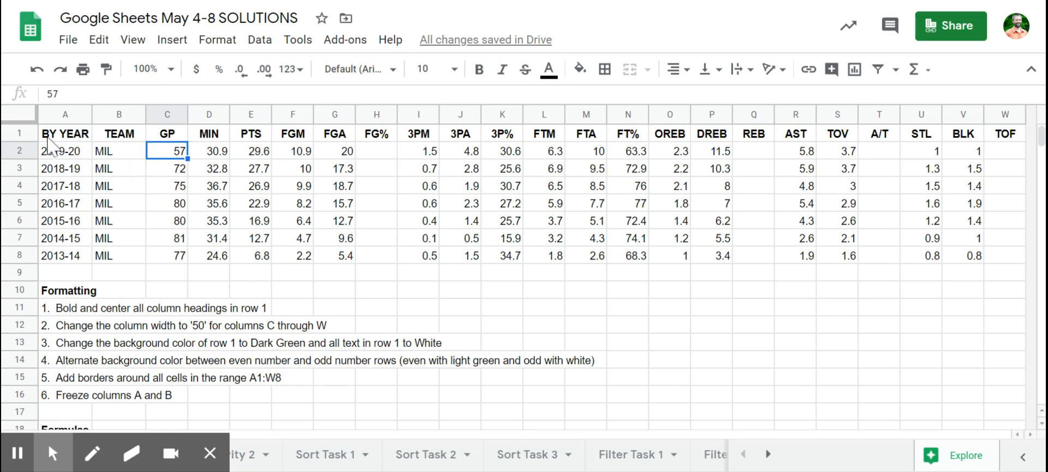
Fill row 1 with dark green and change its text color to white
left_click(20, 133)
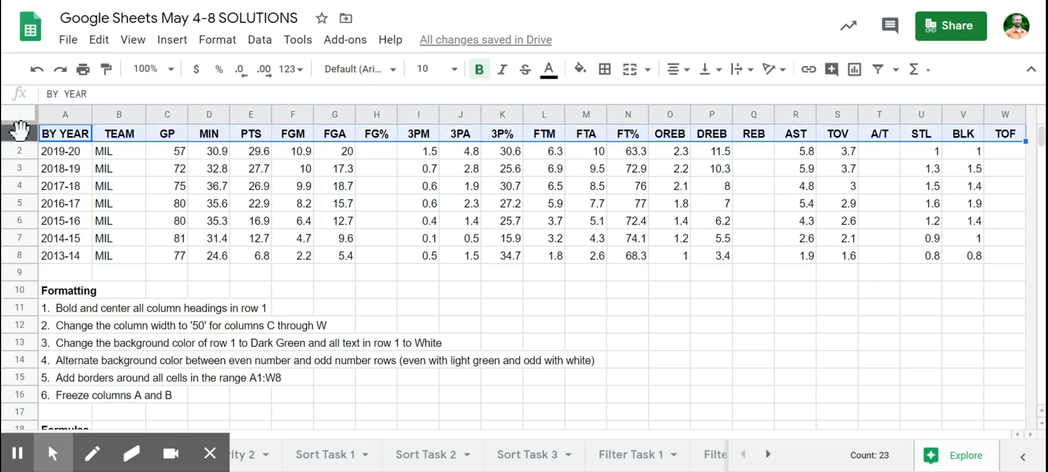
left_click(580, 70)
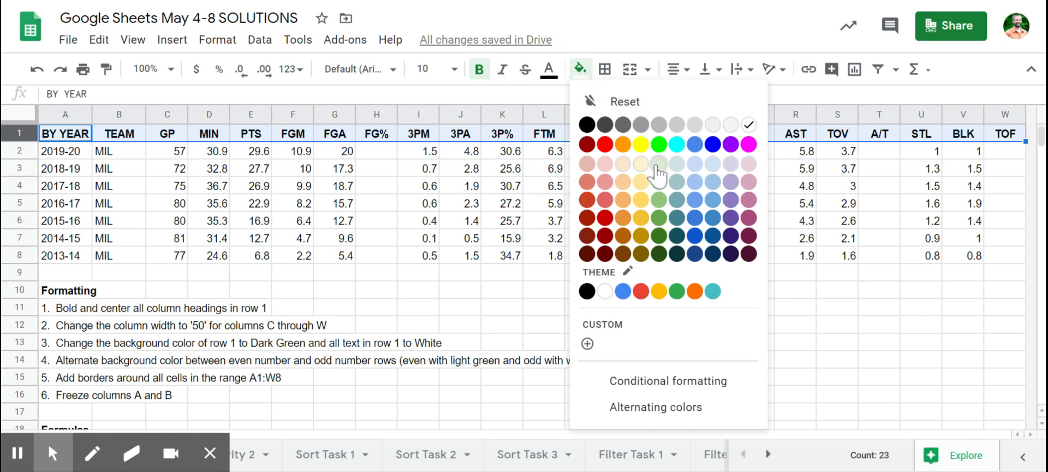
left_click(659, 238)
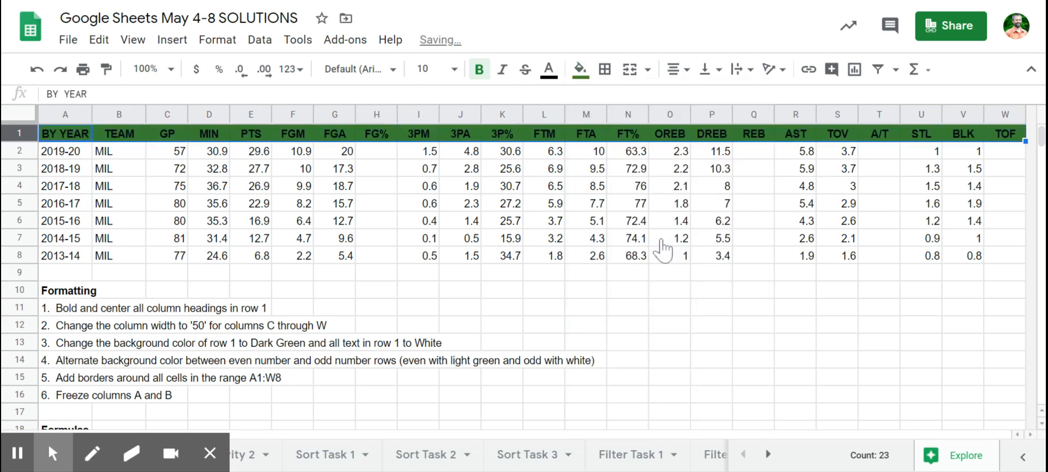
left_click(548, 70)
left_click(716, 124)
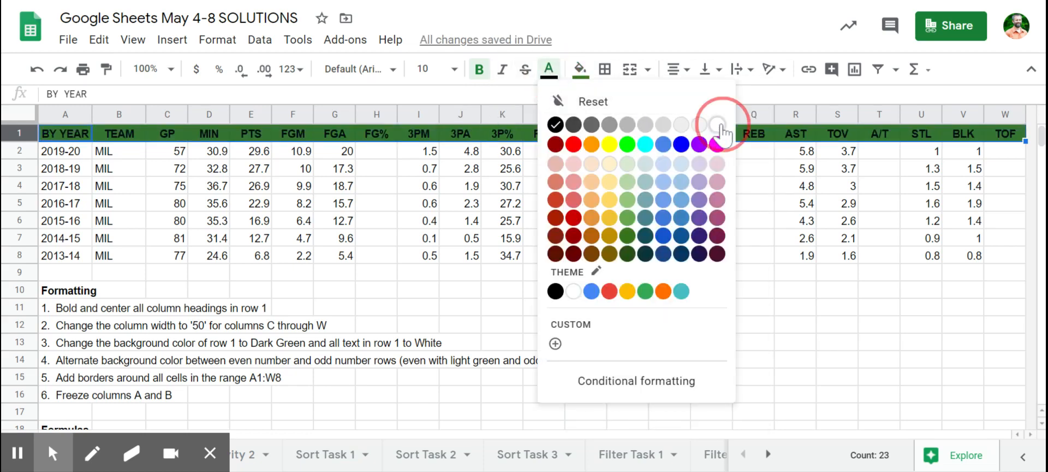
left_click(131, 157)
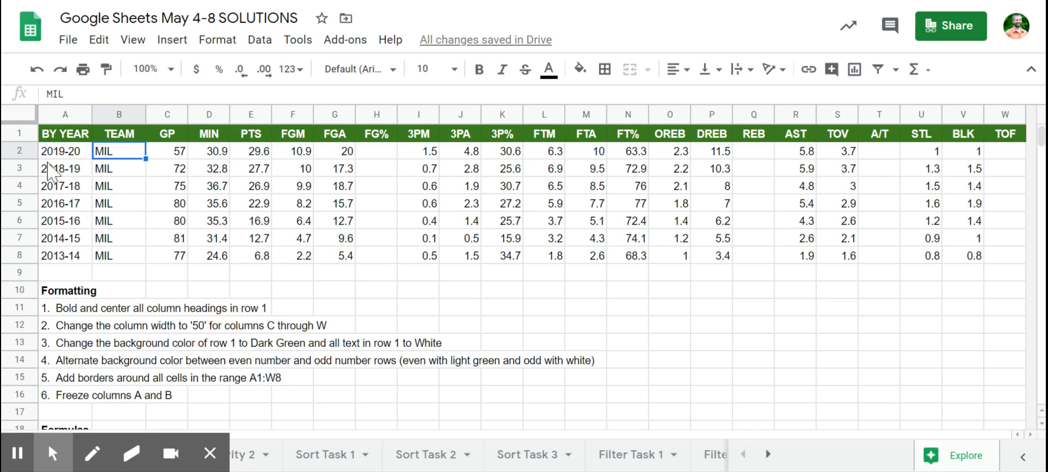
Fill the even-numbered table rows 2, 4, 6 and 8 with light green, leaving the odd rows white
left_click(20, 152)
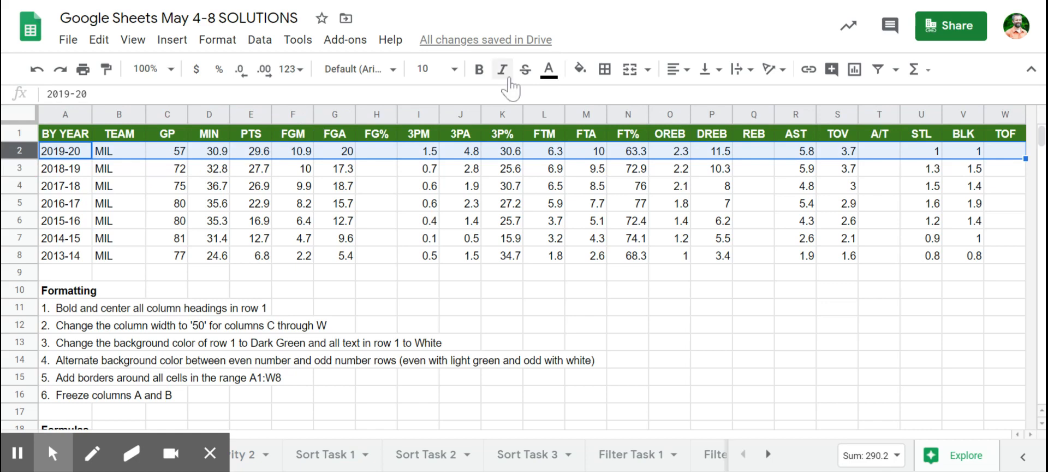
left_click(580, 69)
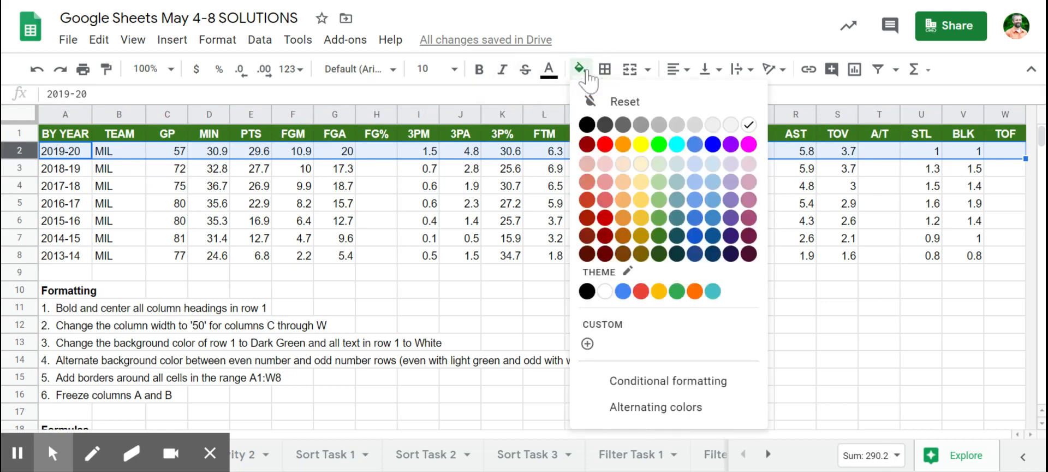
left_click(660, 183)
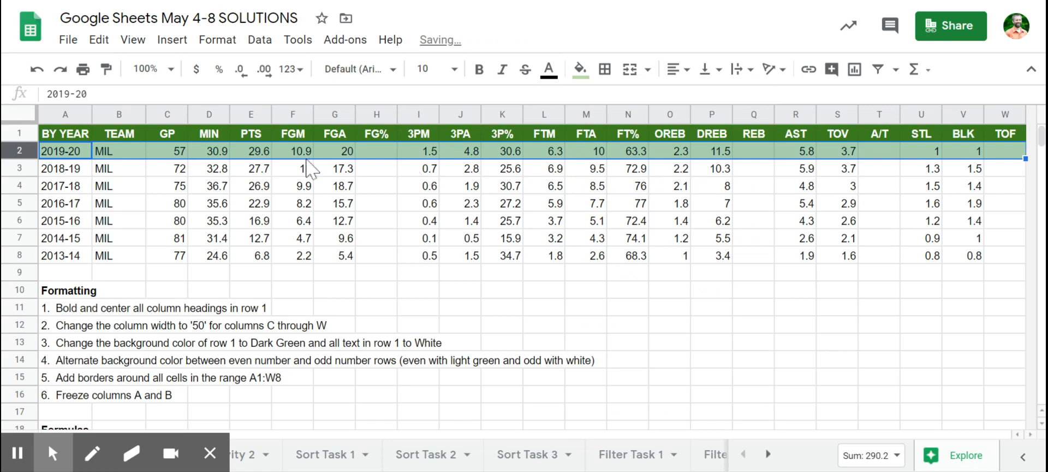
left_click(22, 186)
left_click(580, 69)
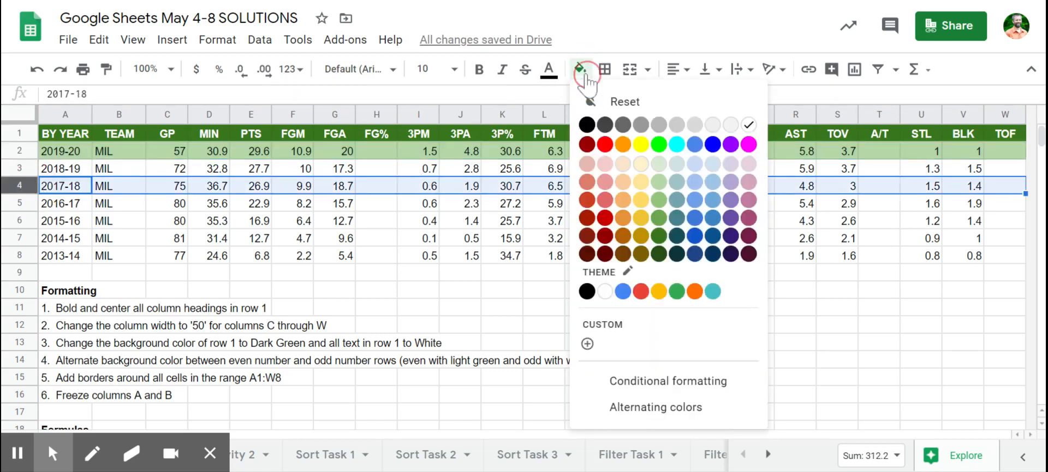
left_click(659, 183)
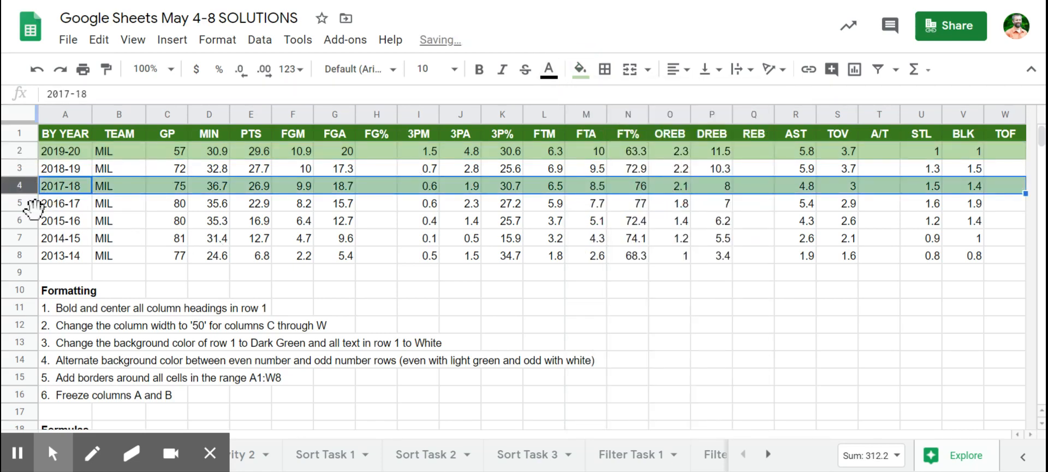
left_click(22, 220)
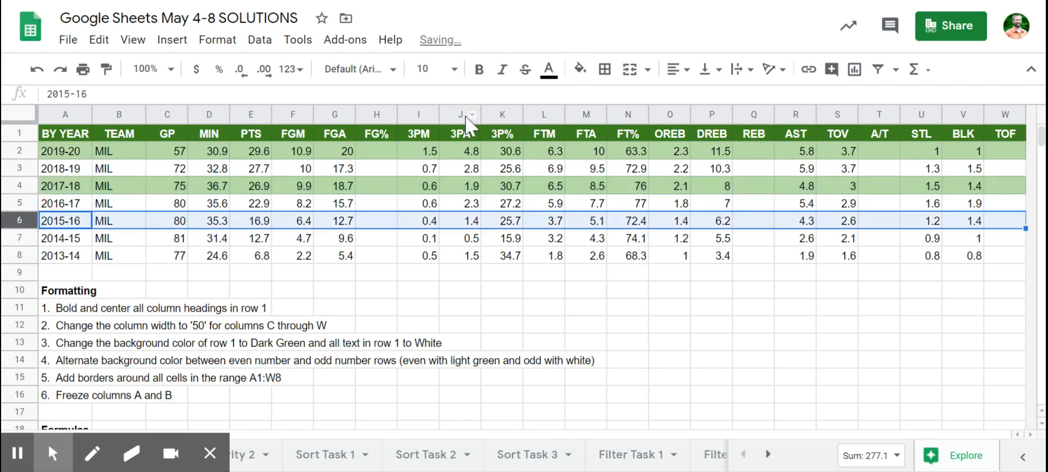
left_click(582, 77)
left_click(659, 183)
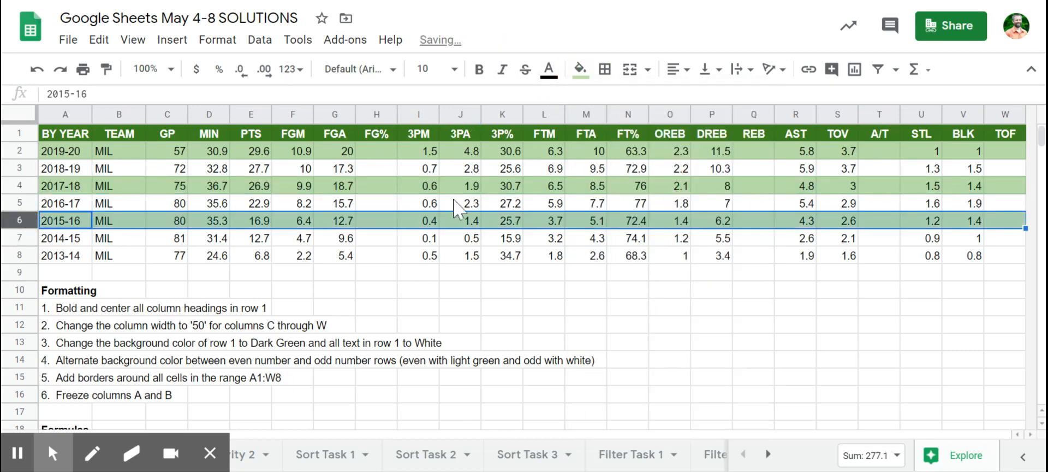
left_click(21, 255)
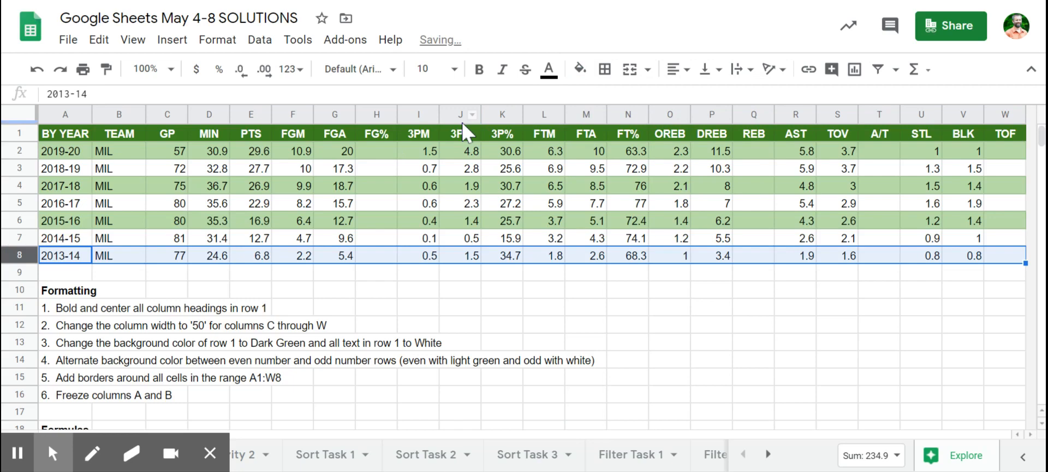
left_click(581, 69)
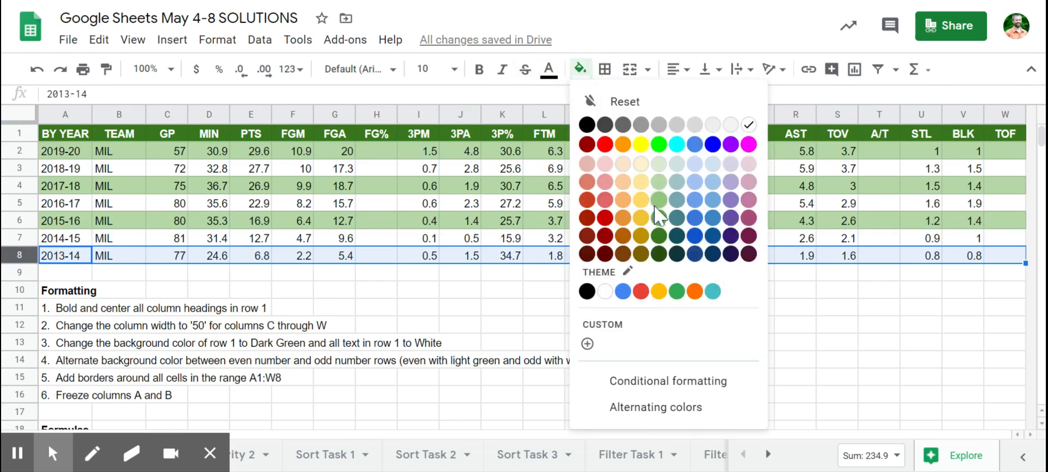
left_click(659, 182)
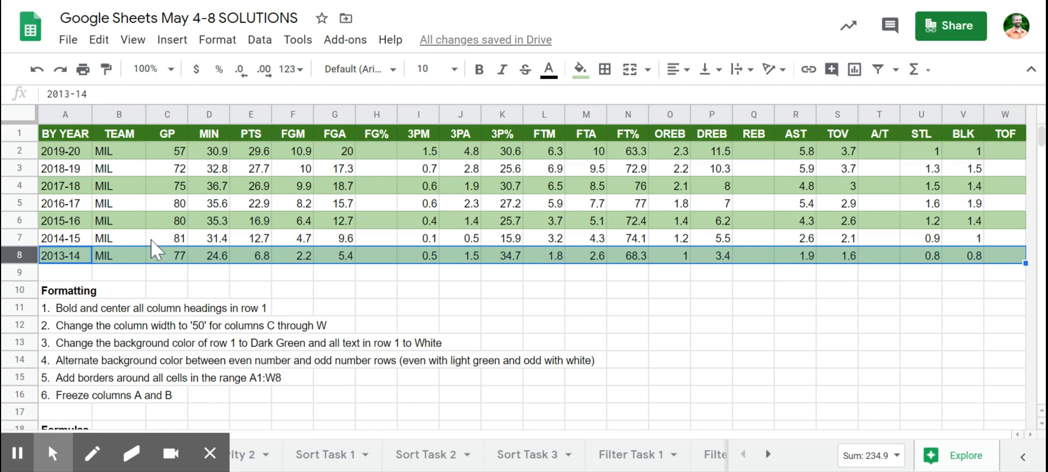
Add borders around all cells in the range A1:W8
left_click(62, 131)
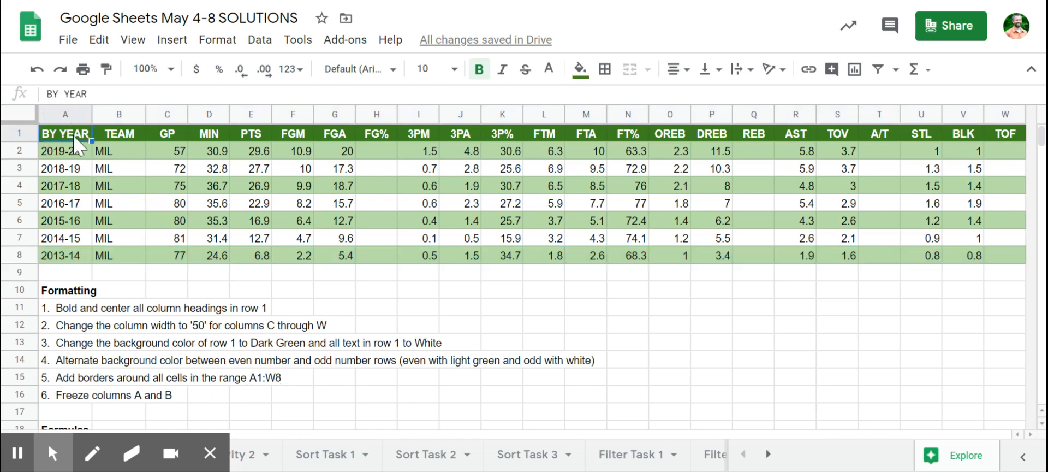
left_click_drag(61, 149, 1001, 251)
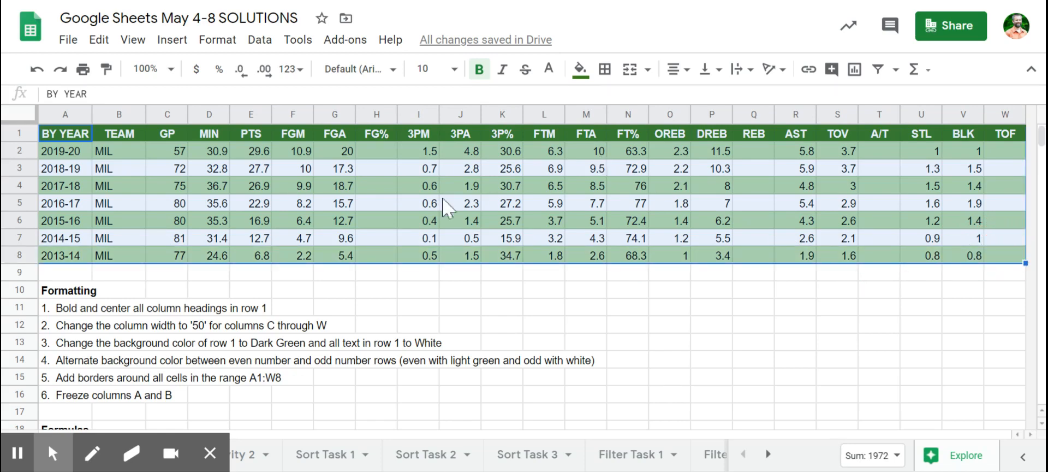
left_click(605, 71)
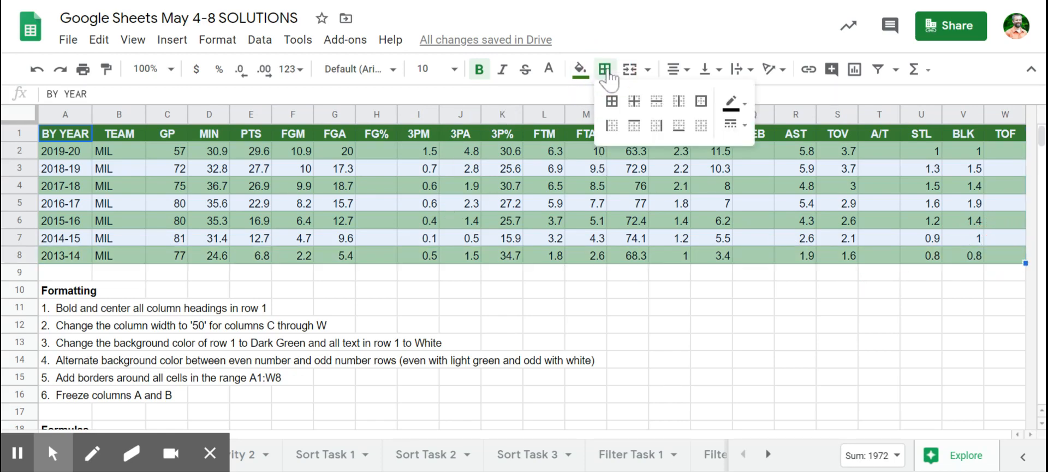
left_click(612, 101)
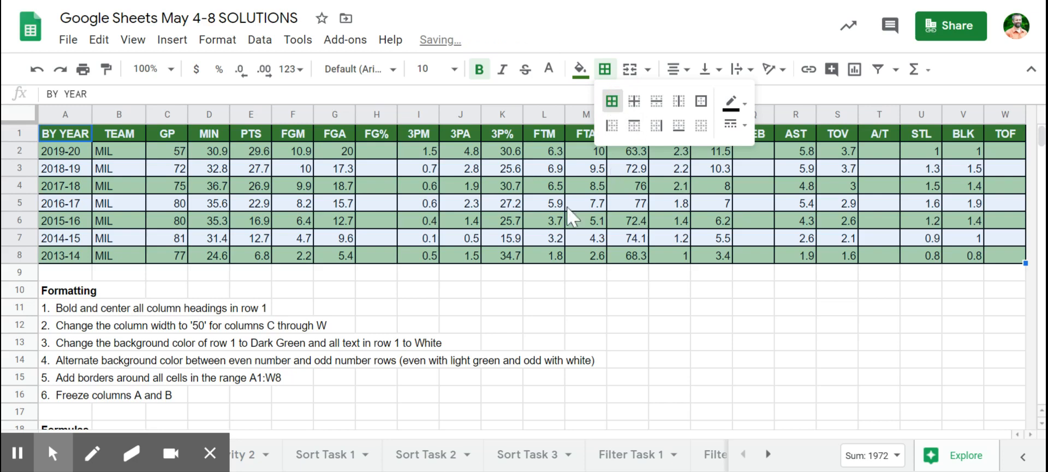
left_click(248, 188)
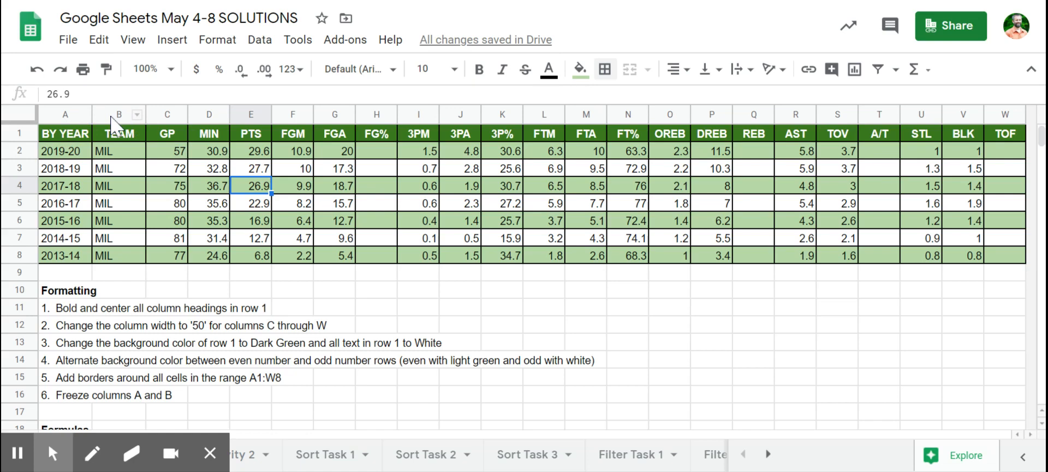
Freeze the first two columns, A and B
left_click(133, 43)
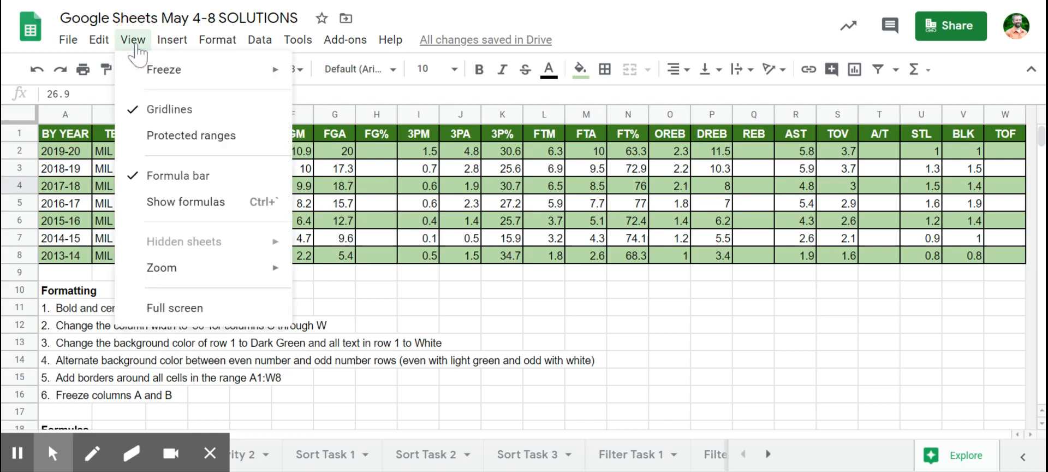
mouse_move(158, 68)
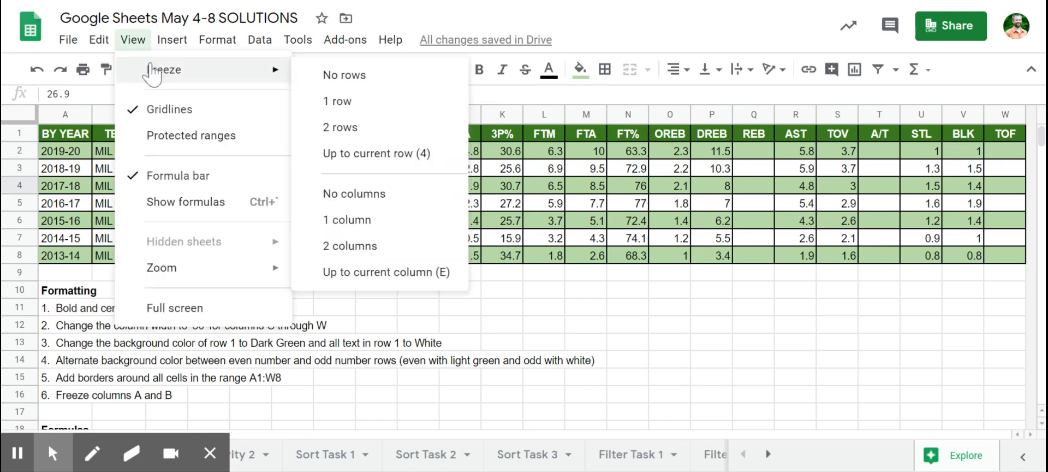
left_click(355, 244)
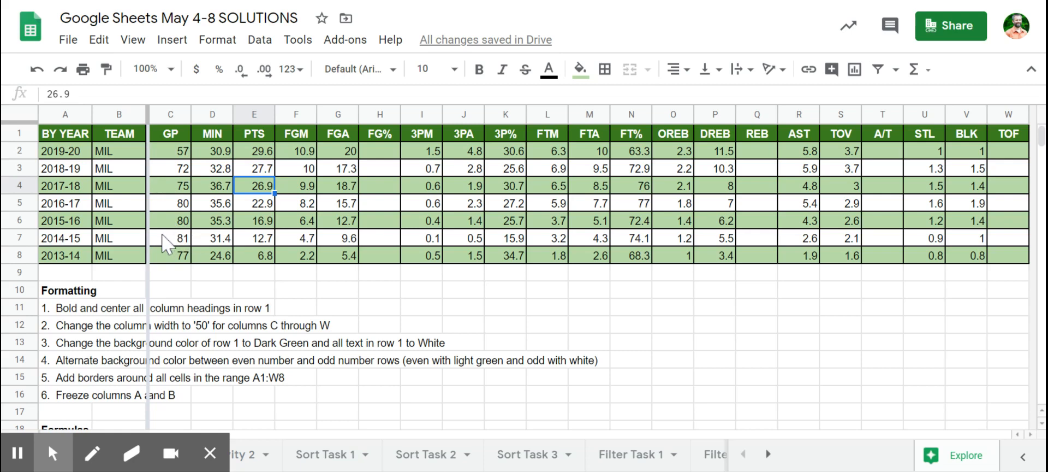
Read the Formulas tasks from row 19 on, focusing on the FG% calculation, and compare them with the statistics table
scroll(171, 241, "down", 2)
scroll(171, 240, "down", 3)
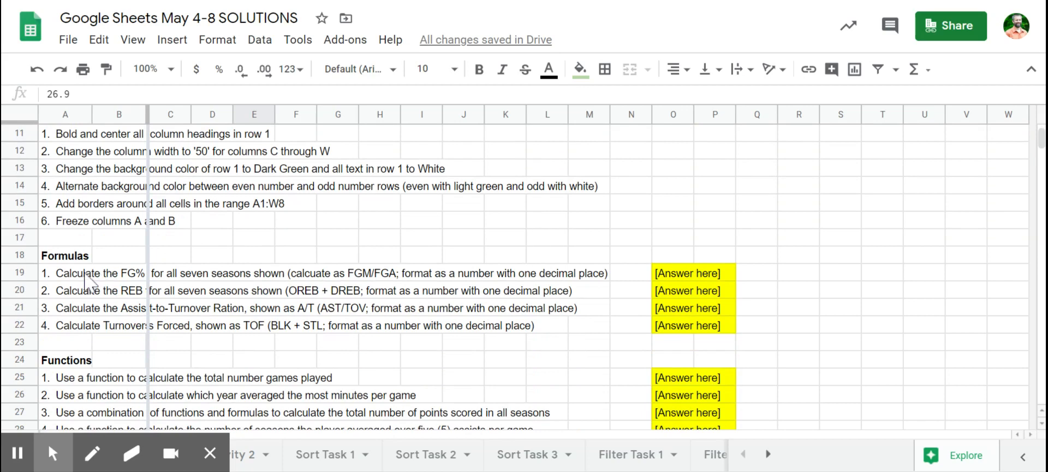
scroll(218, 217, "up", 5)
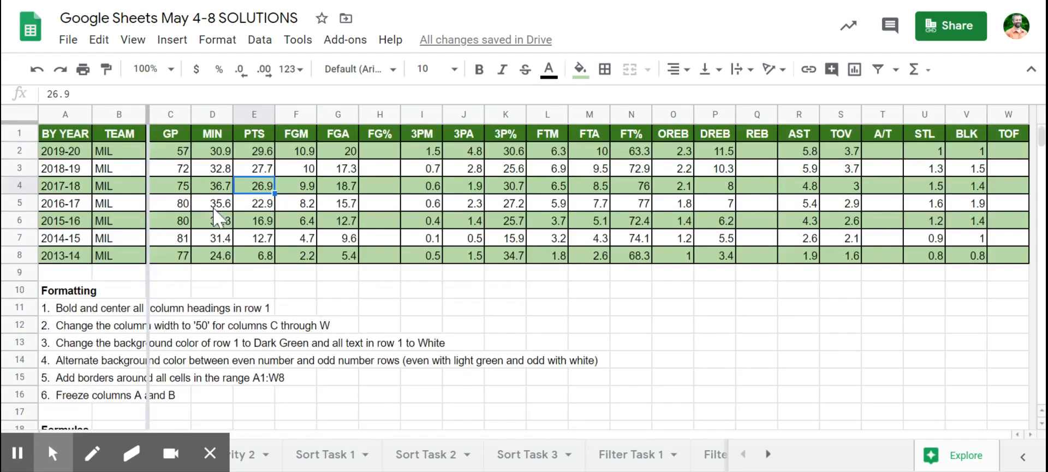
scroll(218, 217, "down", 5)
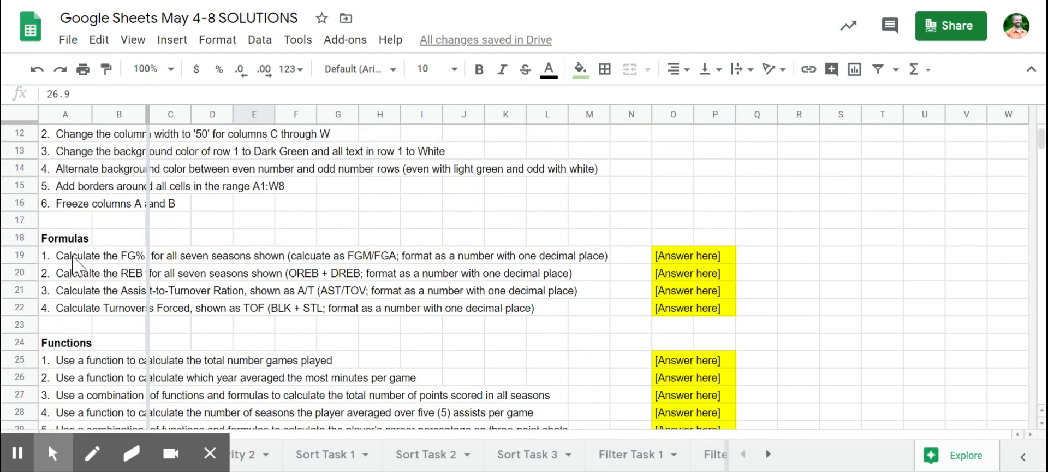
left_click(73, 256)
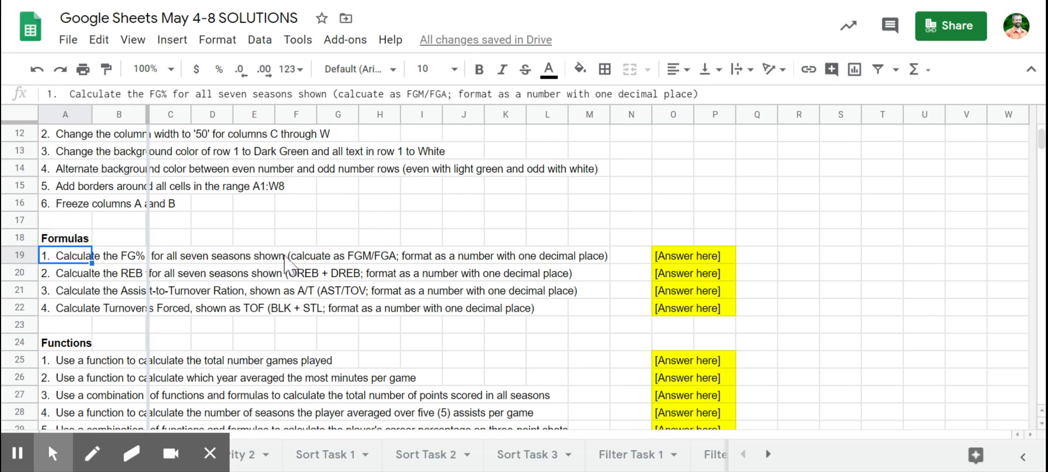
scroll(284, 255, "up", 1)
scroll(284, 255, "up", 3)
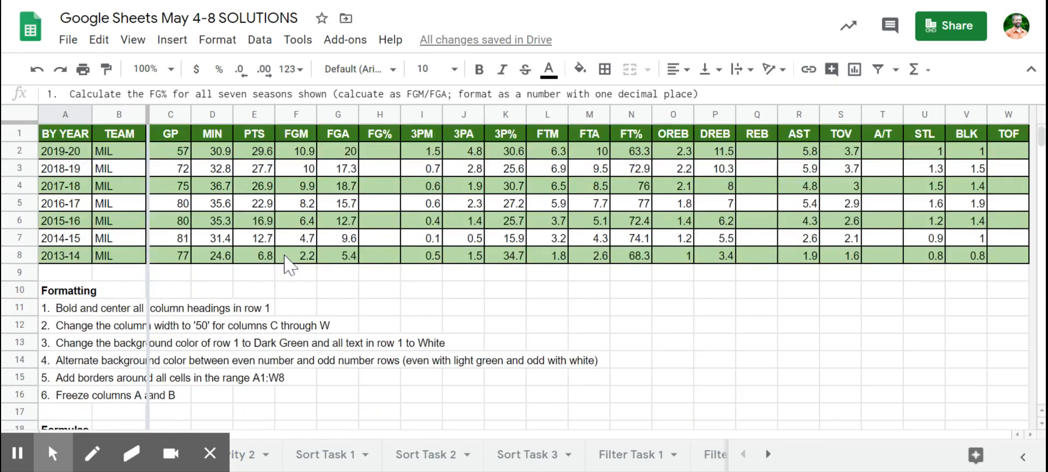
Calculate the 2019-20 FG% in H2 with the formula =F2/G2 and format it as a percentage with one decimal place
left_click(382, 153)
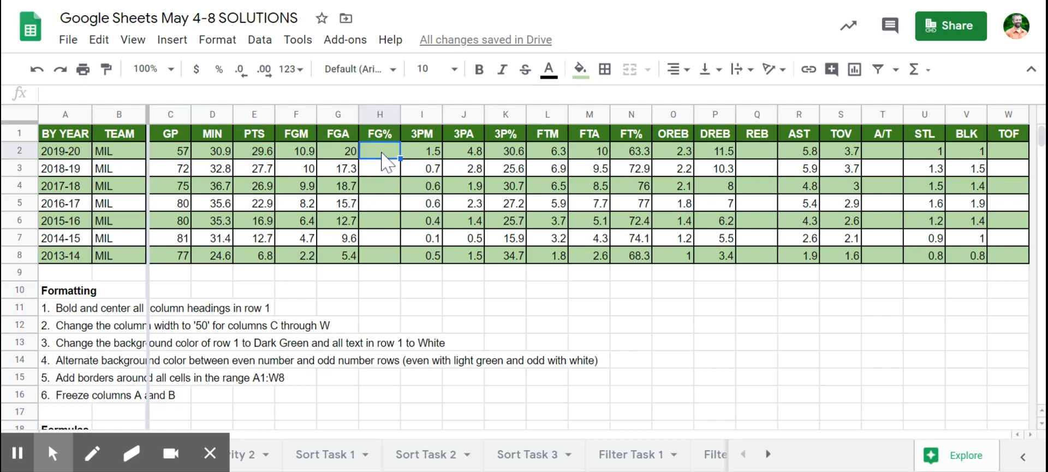
scroll(385, 159, "down", 5)
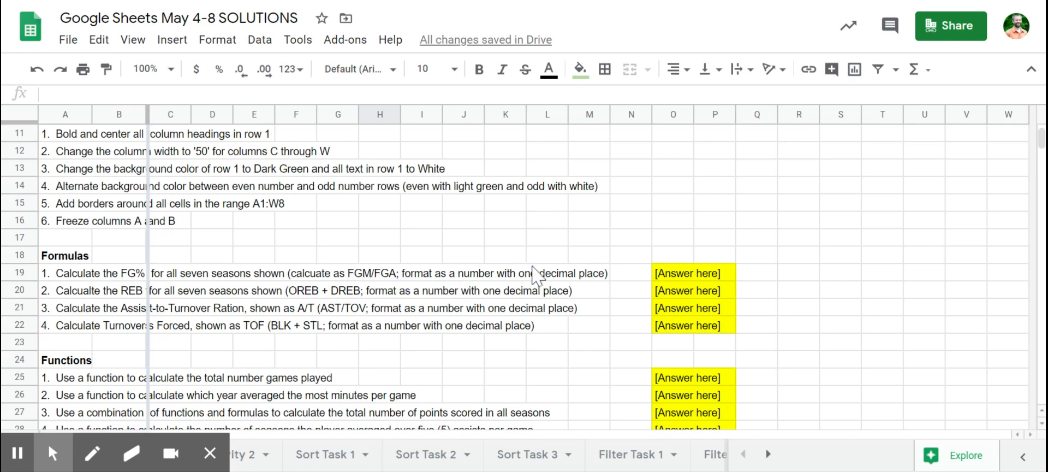
scroll(368, 273, "up", 5)
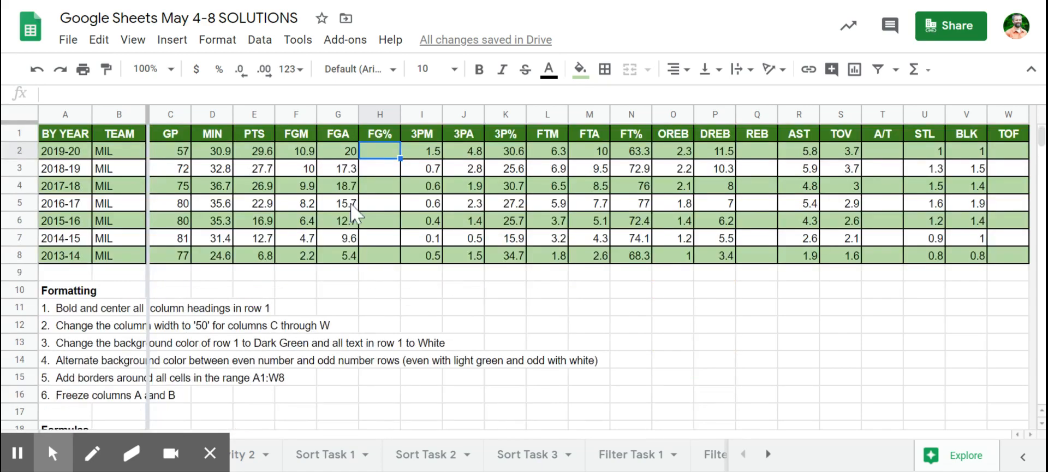
type("=")
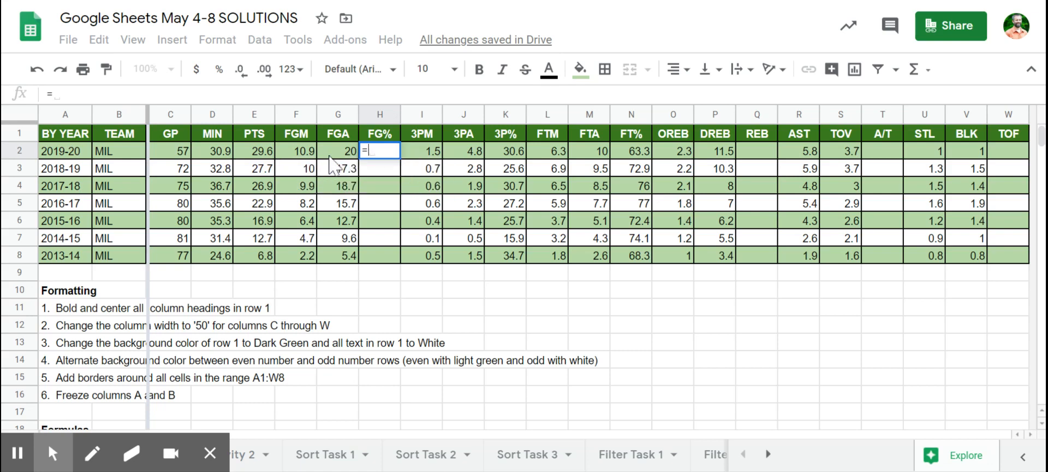
left_click(299, 154)
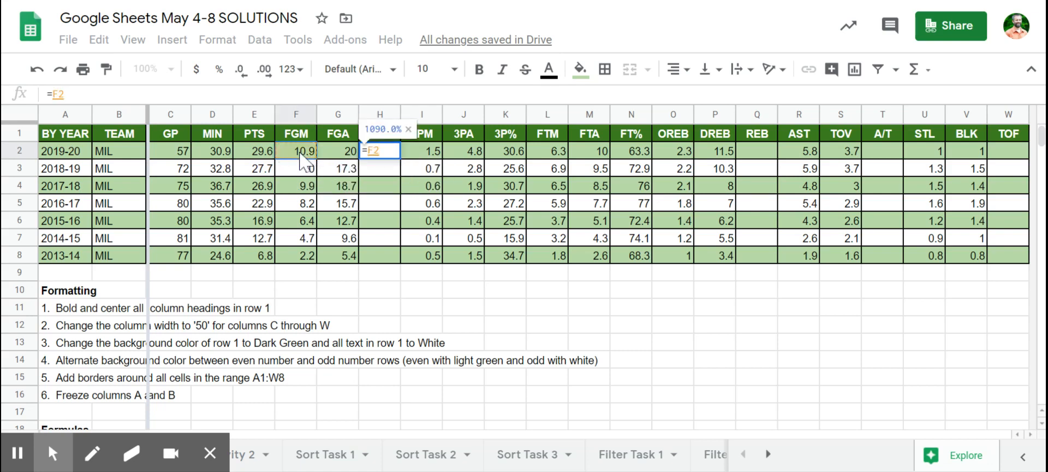
type("/")
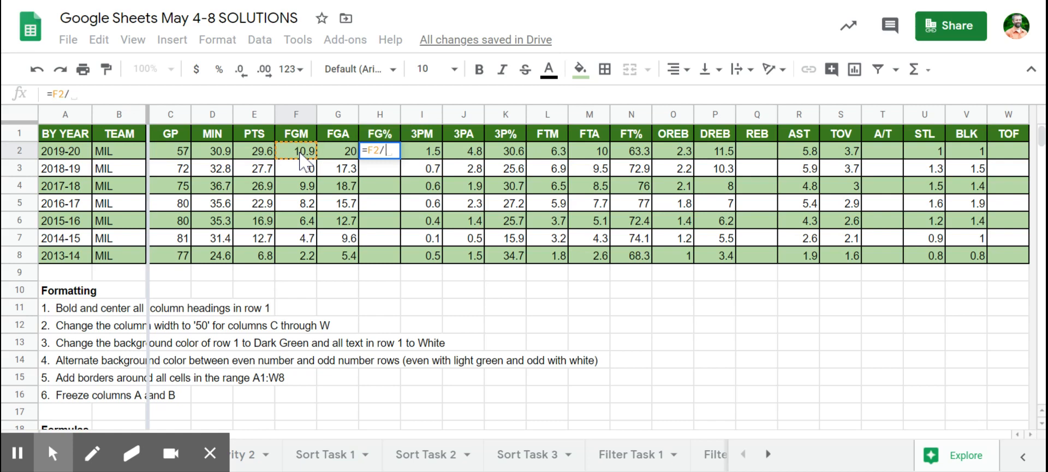
left_click(332, 158)
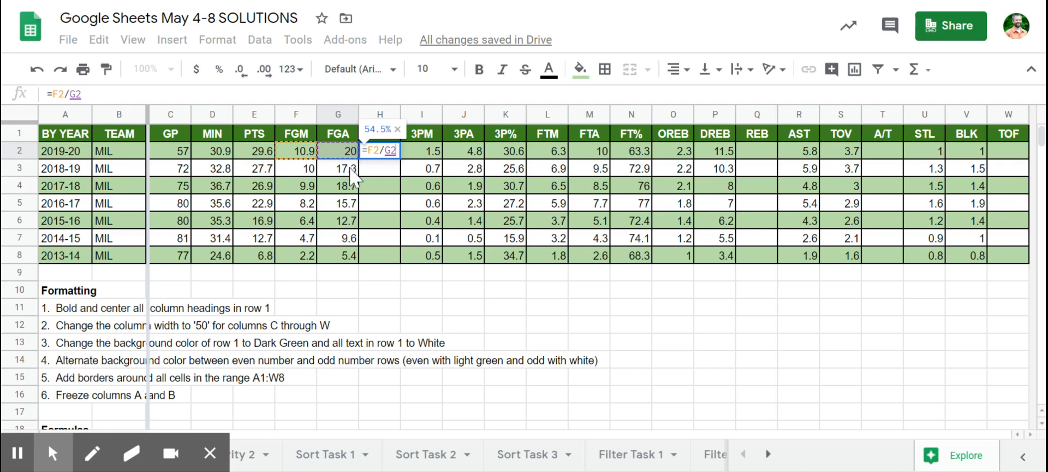
key("Return")
key("Up")
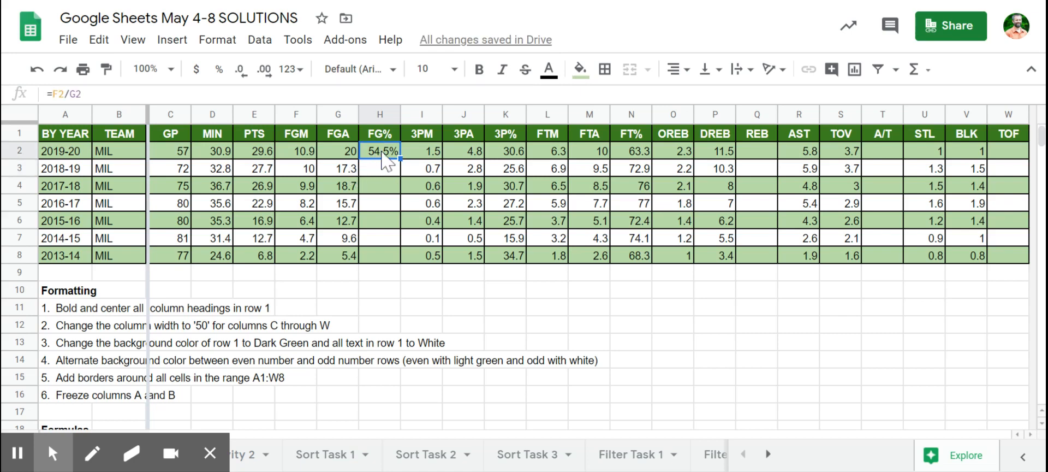
left_click(218, 69)
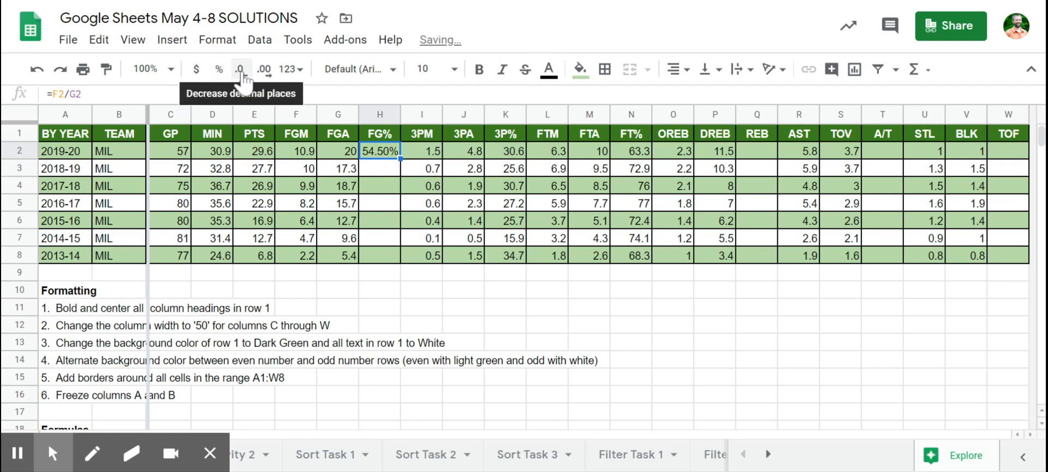
left_click(244, 77)
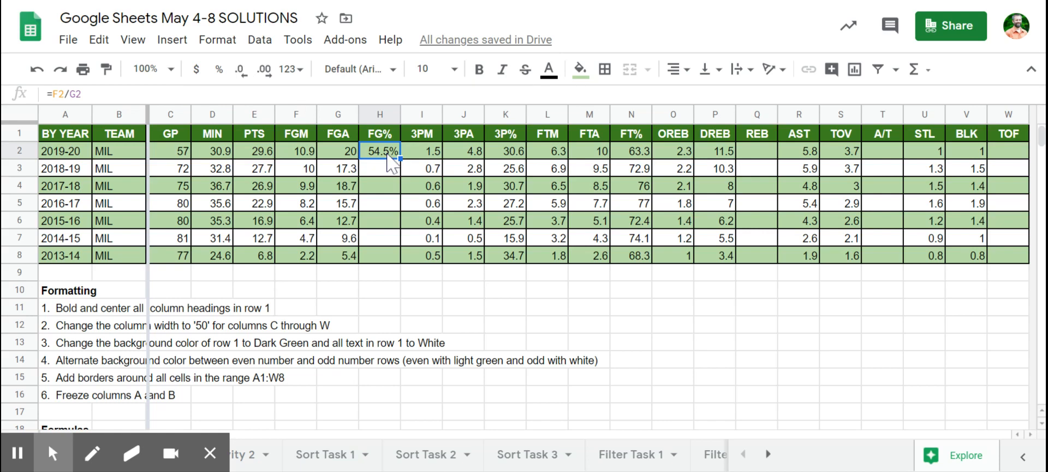
left_click(385, 187)
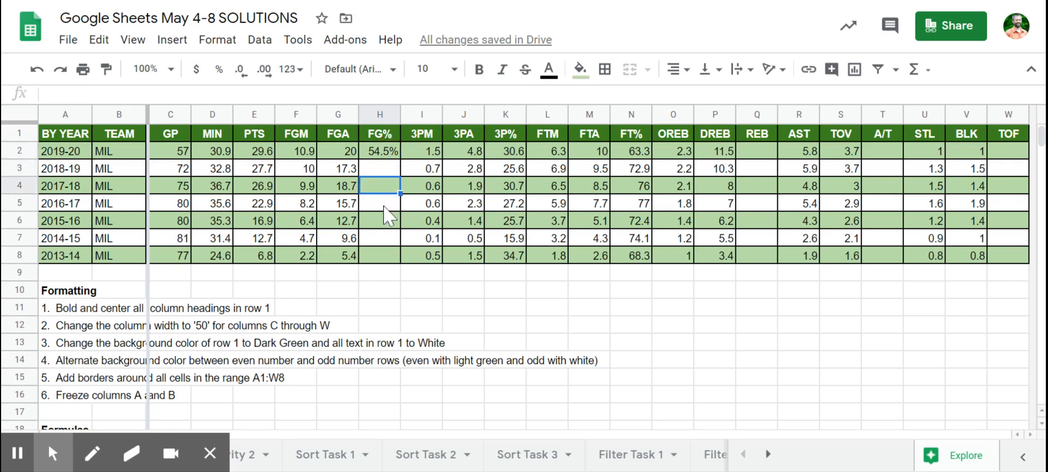
left_click(385, 206)
left_click(385, 223)
left_click(386, 239)
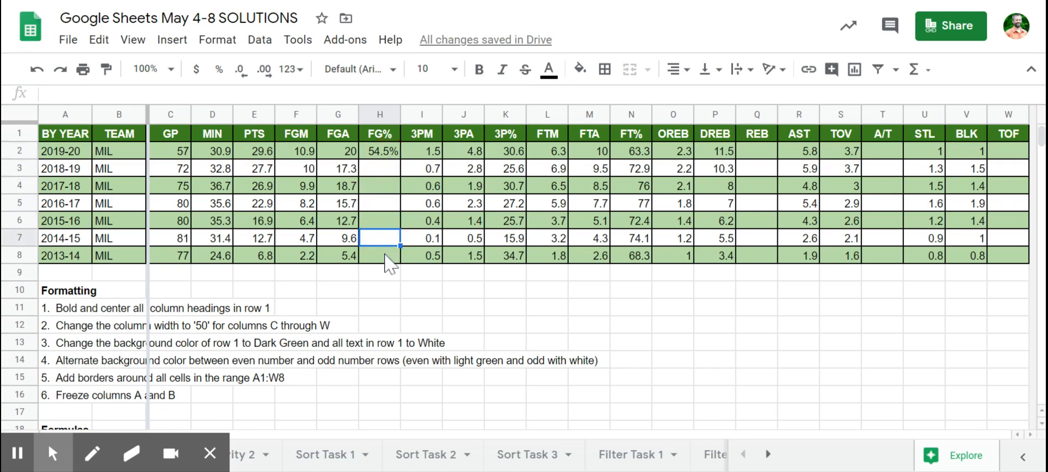
Try filling the FG% formula from H2 down through H8, and undo the fill
left_click(388, 260)
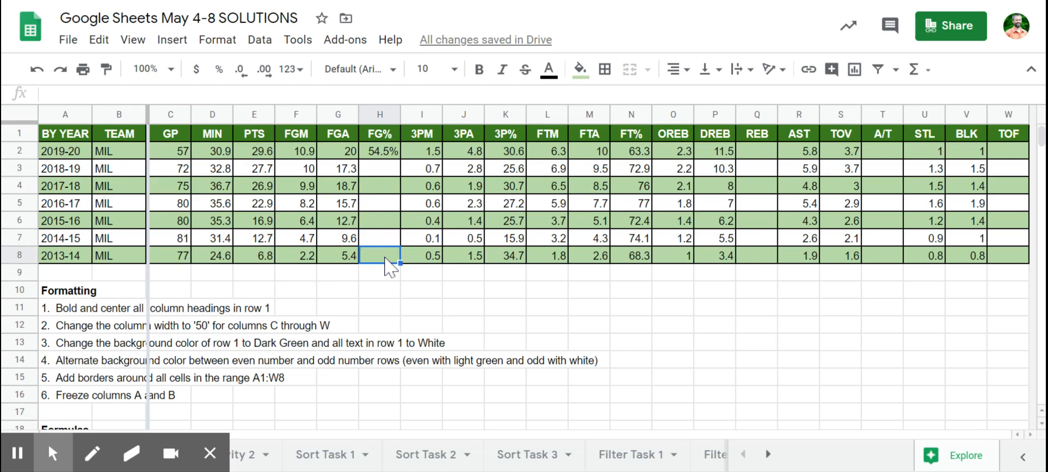
left_click(386, 151)
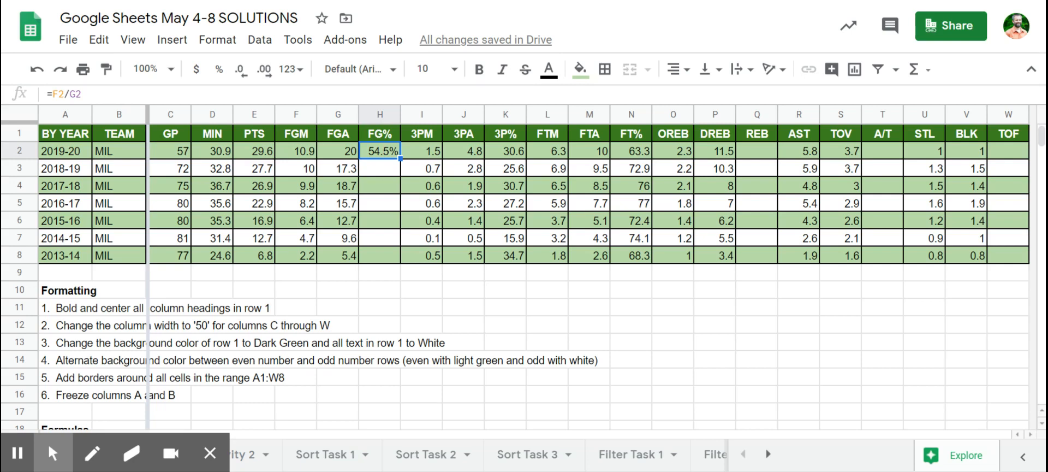
left_click_drag(400, 158, 403, 257)
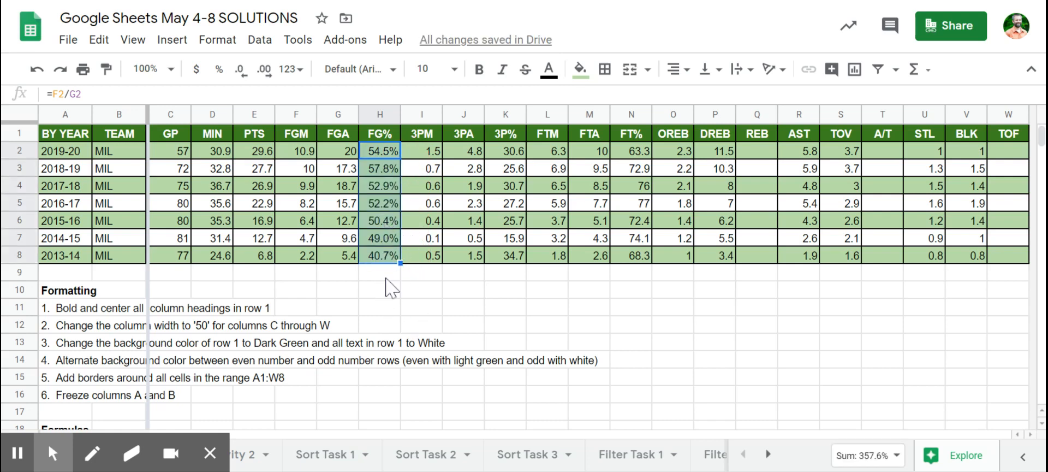
left_click(388, 272)
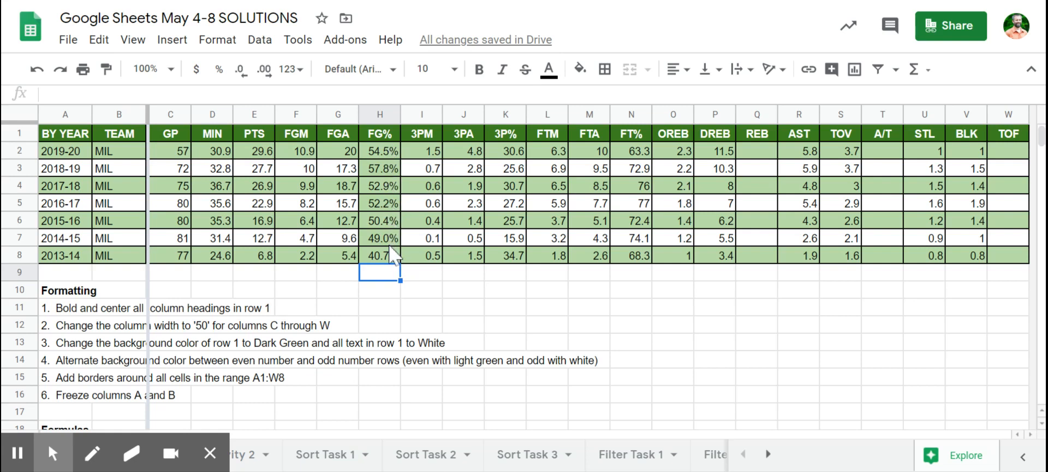
key("ctrl+z")
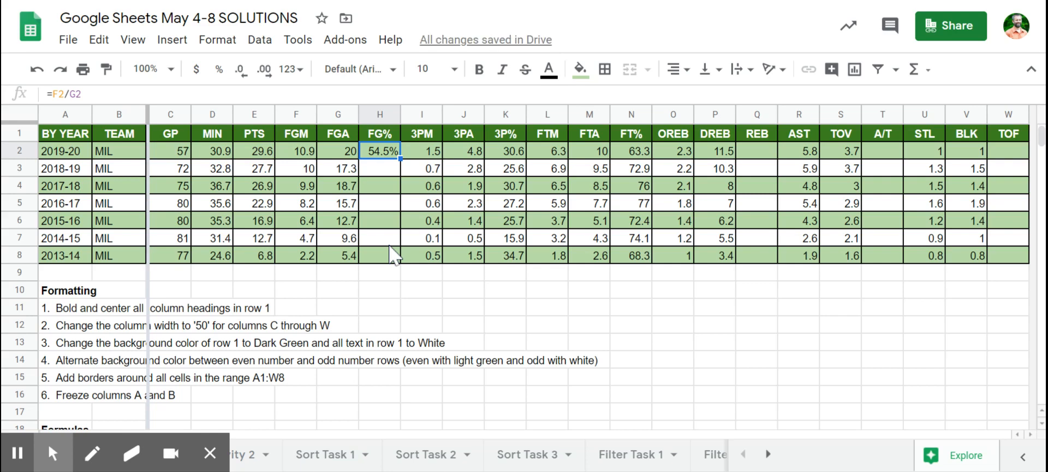
Calculate the 2018-19 FG% in H3 with the formula =F3/G3
left_click(379, 170)
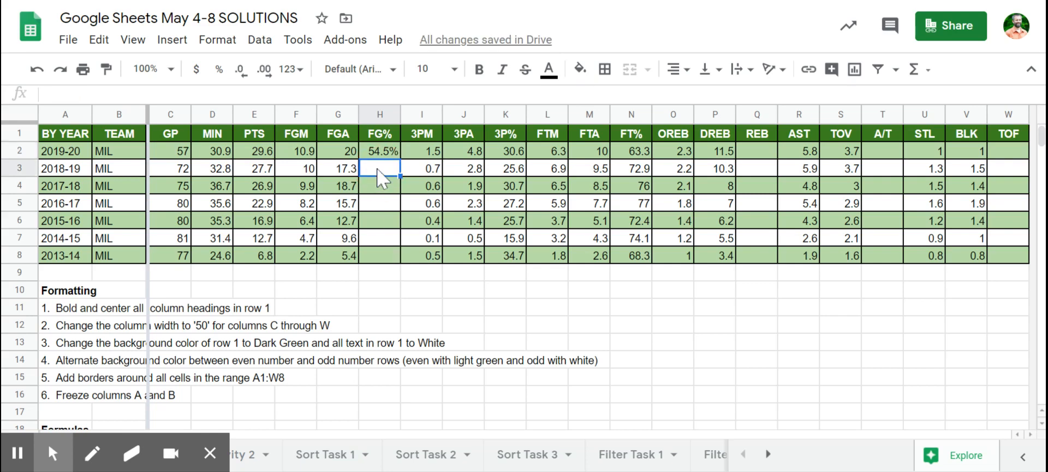
type("=")
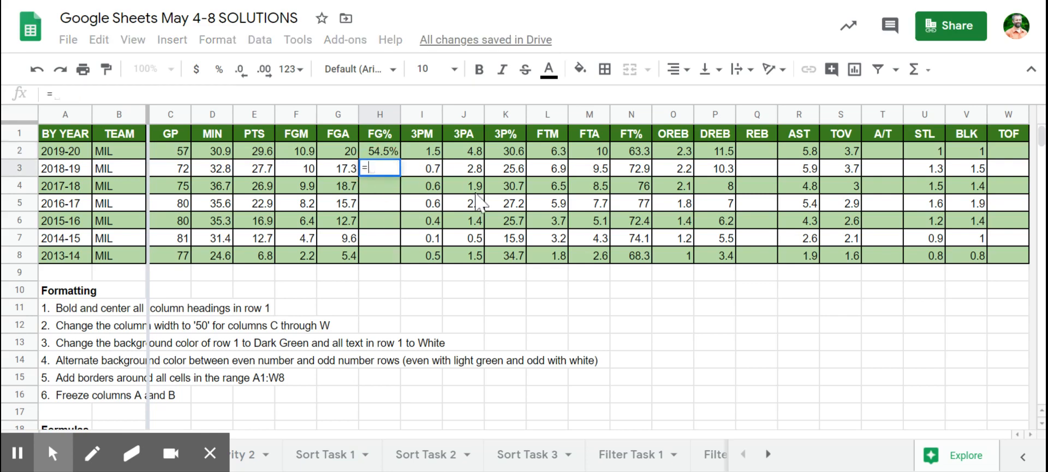
left_click(304, 172)
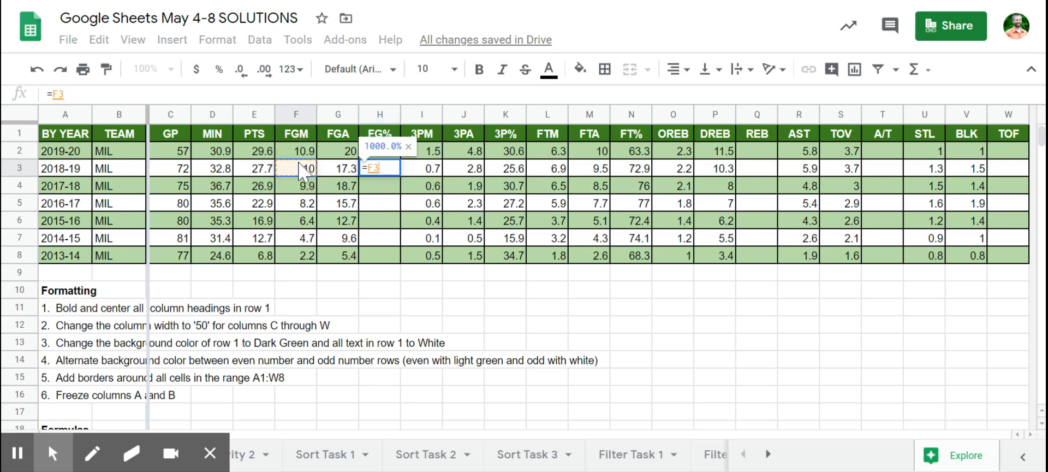
type("/")
left_click(333, 168)
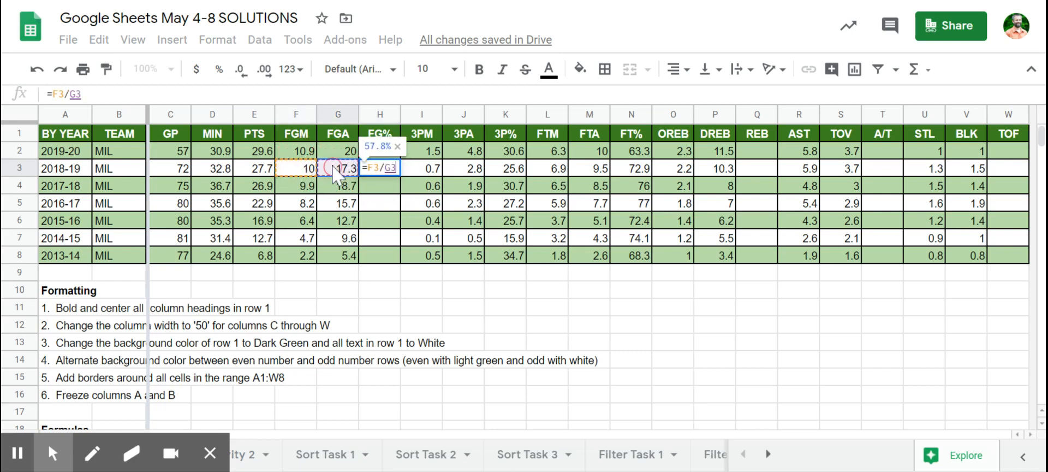
key("Return")
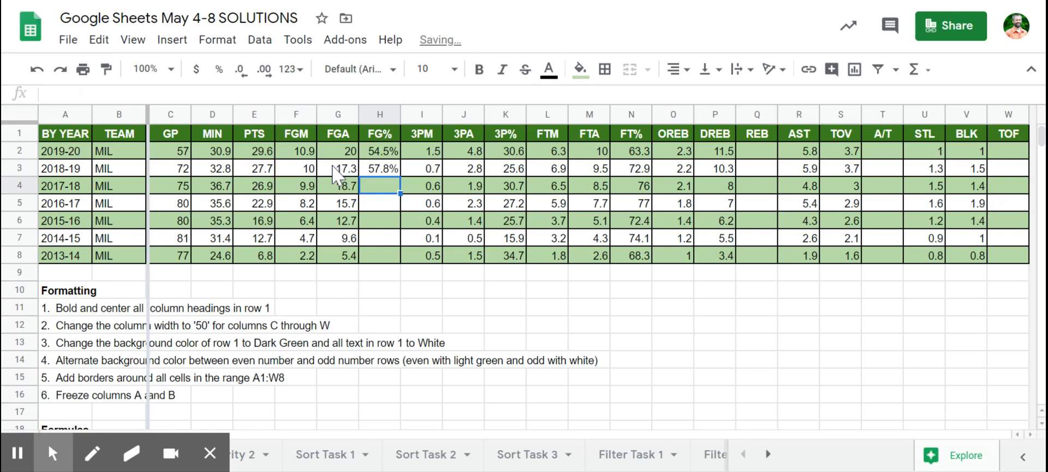
Fill the FG% formulas in H2:H3 down through H8 for the remaining seasons
left_click(384, 168)
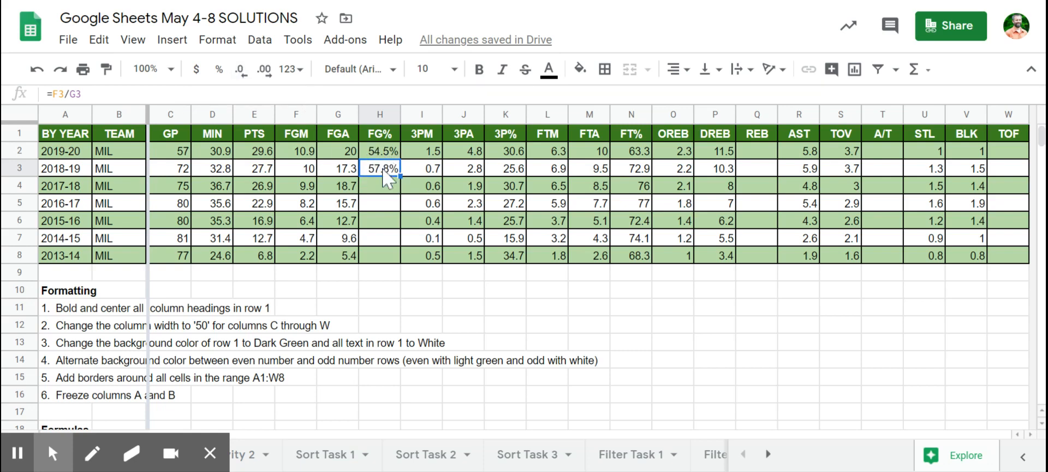
left_click_drag(382, 155, 387, 175)
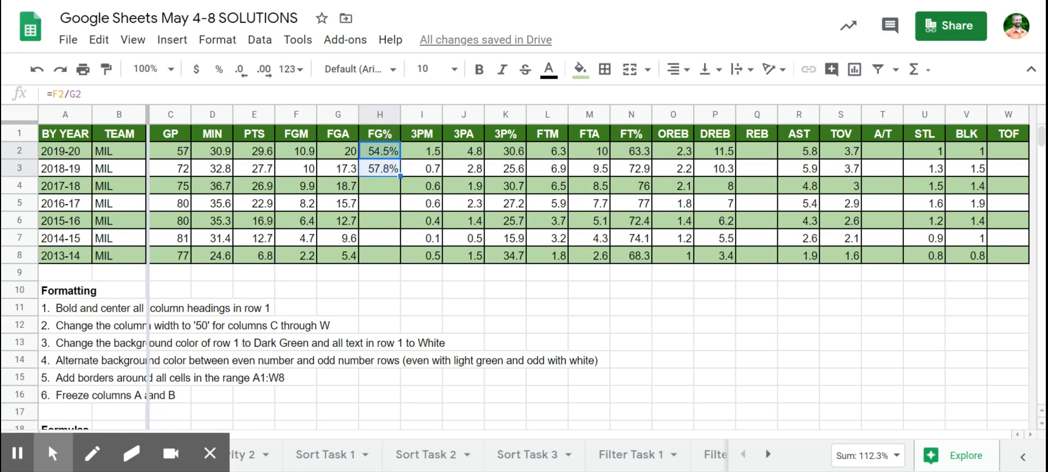
left_click_drag(401, 176, 393, 273)
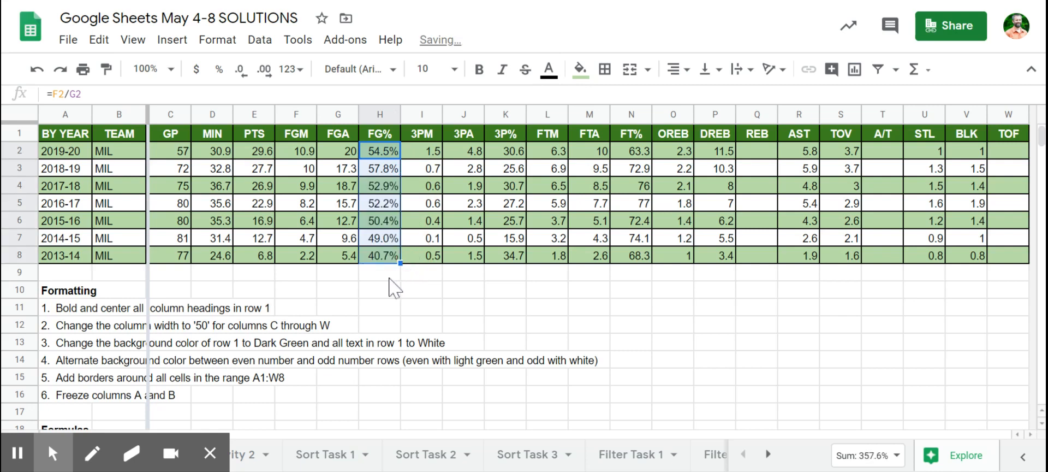
left_click(389, 276)
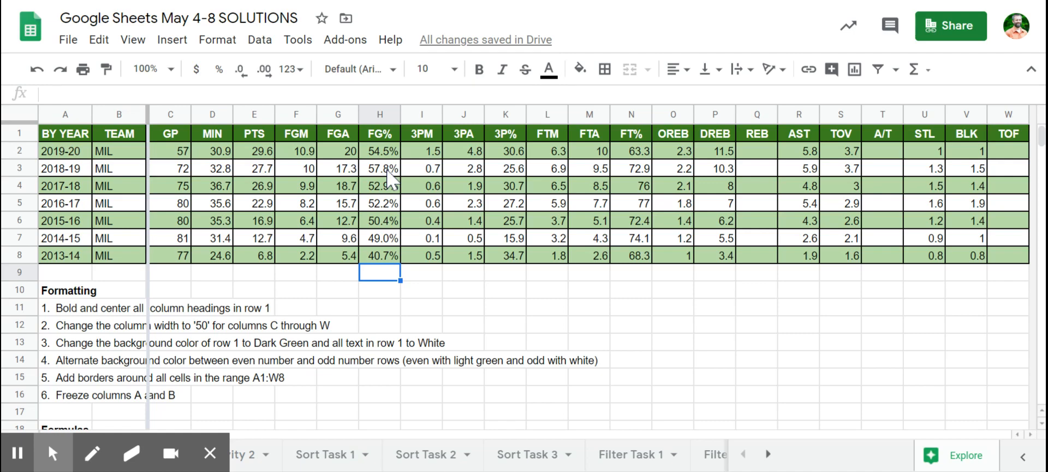
Enter "Column H" as the answer to the FG% task in row 19 of the Formulas section
scroll(423, 267, "down", 3)
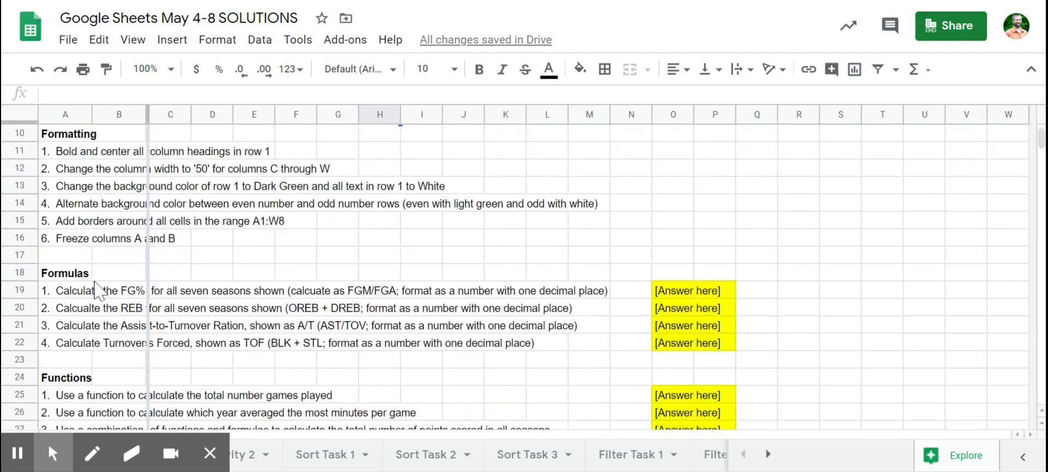
left_click(677, 295)
scroll(565, 270, "up", 3)
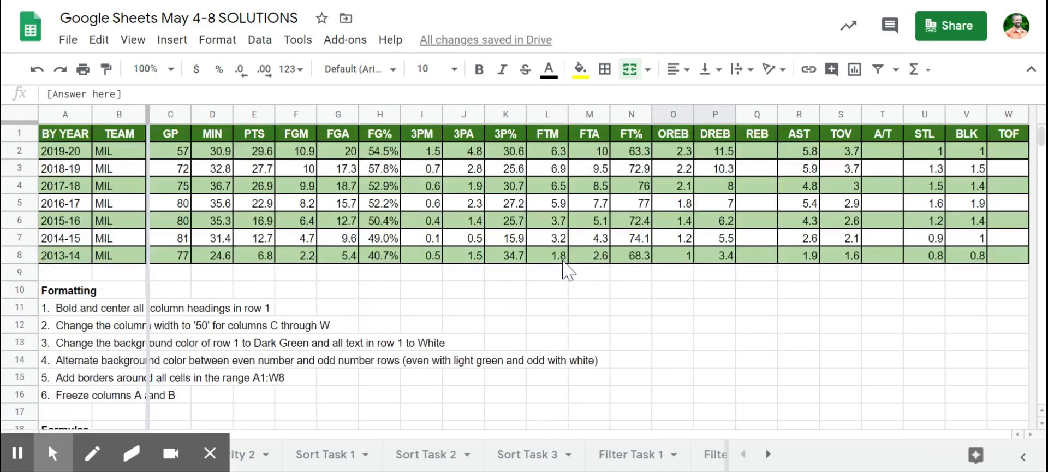
scroll(554, 322, "down", 2)
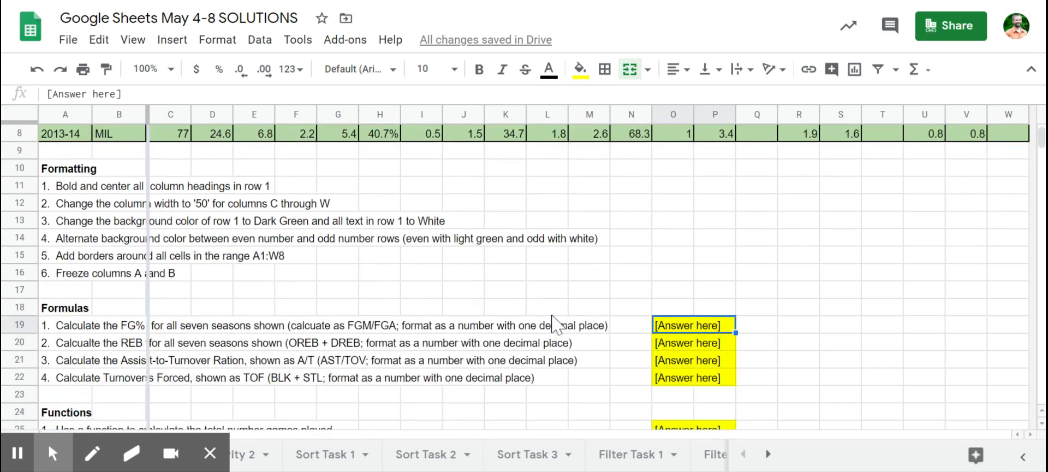
type("Column H")
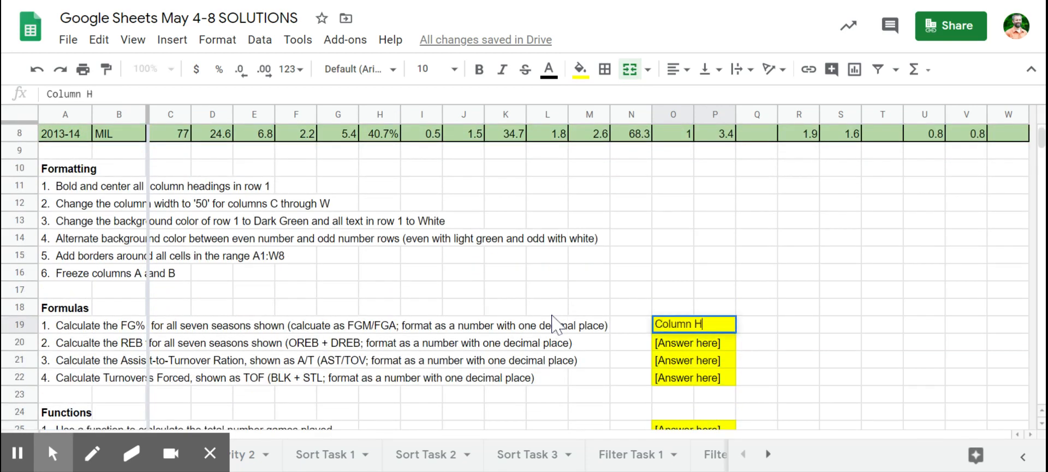
key("Return")
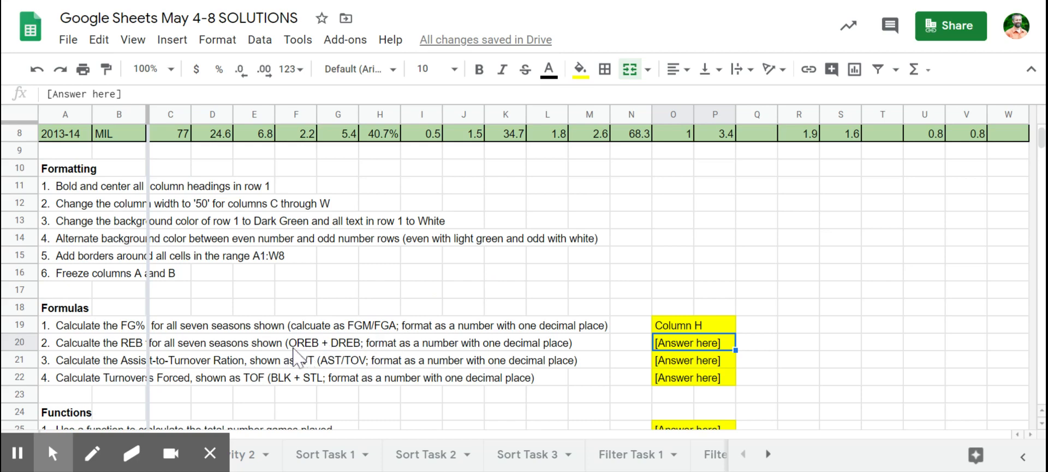
Calculate the 2019-20 REB in Q2 with the formula =O2+P2, adding OREB and DREB
scroll(565, 303, "up", 3)
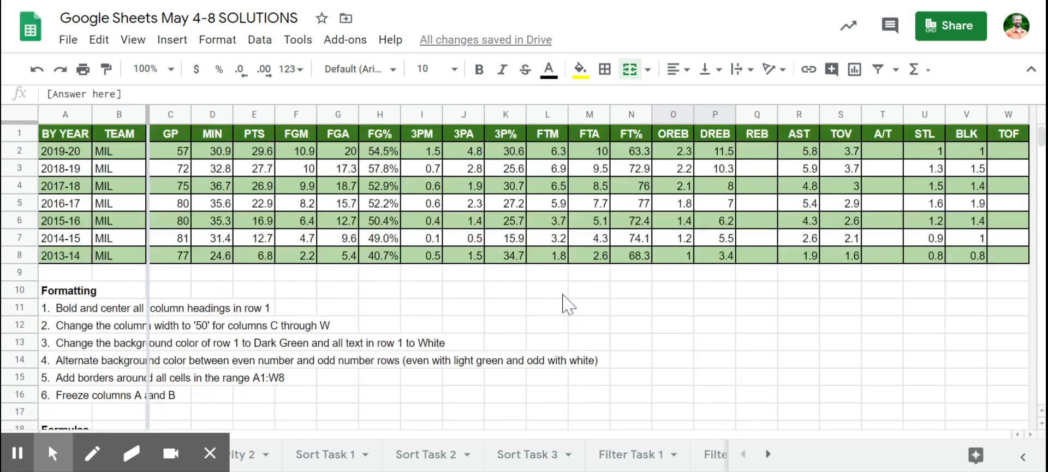
left_click(757, 160)
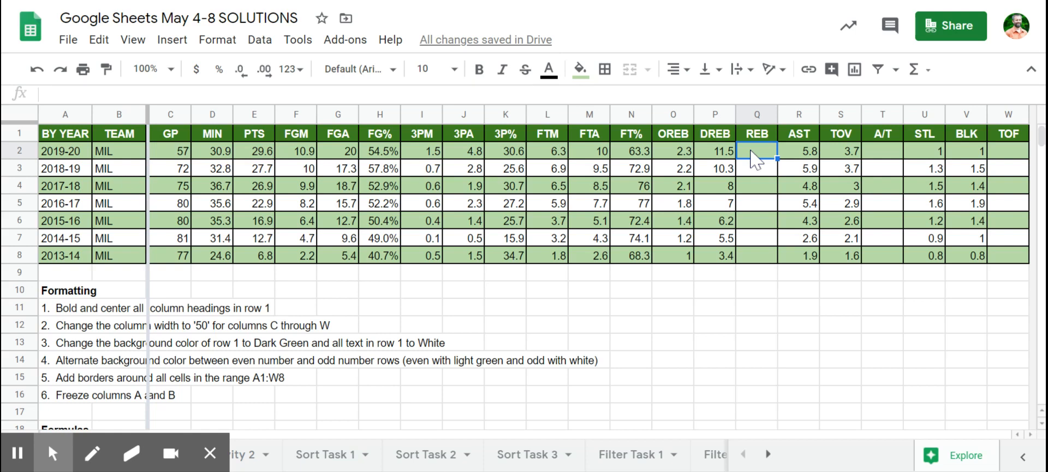
type("=")
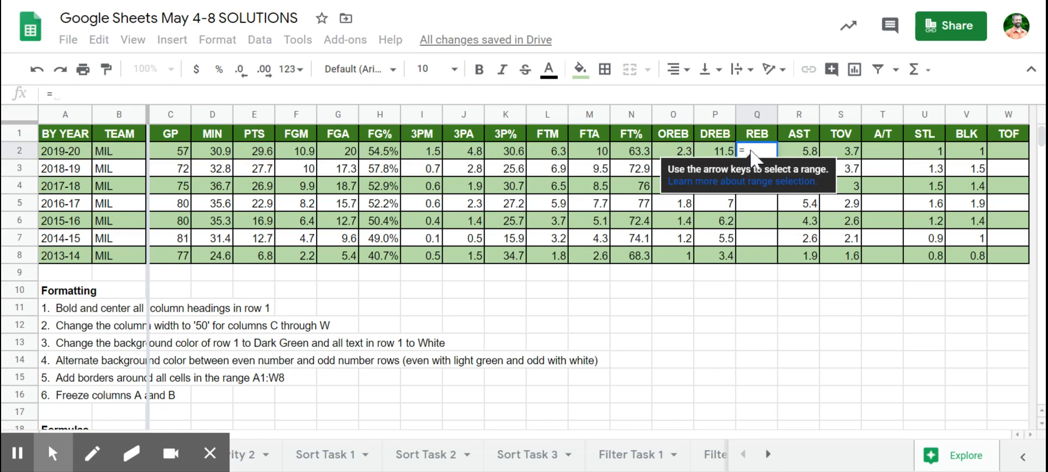
left_click(684, 153)
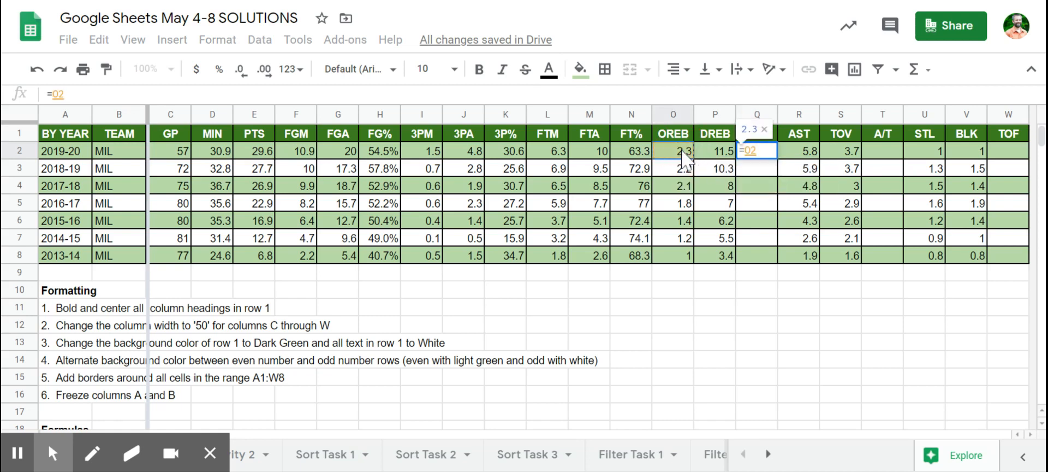
type("+")
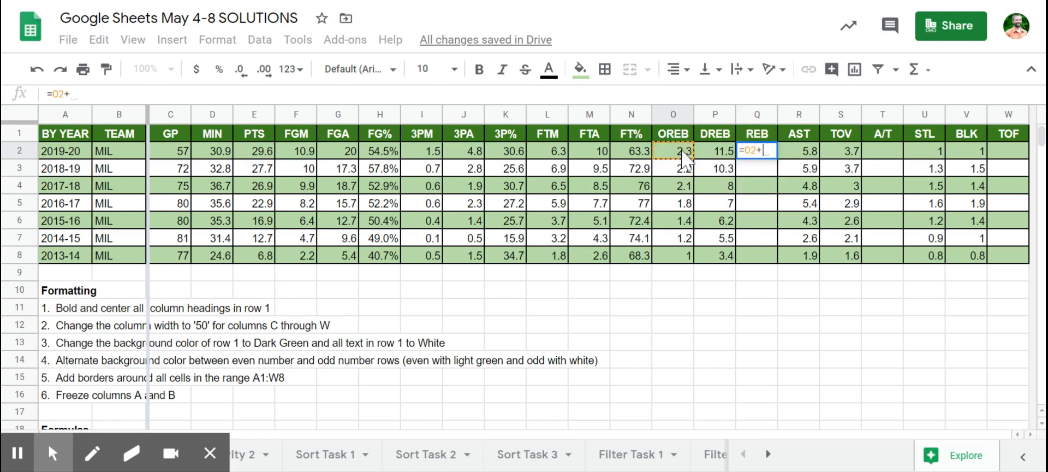
left_click(709, 153)
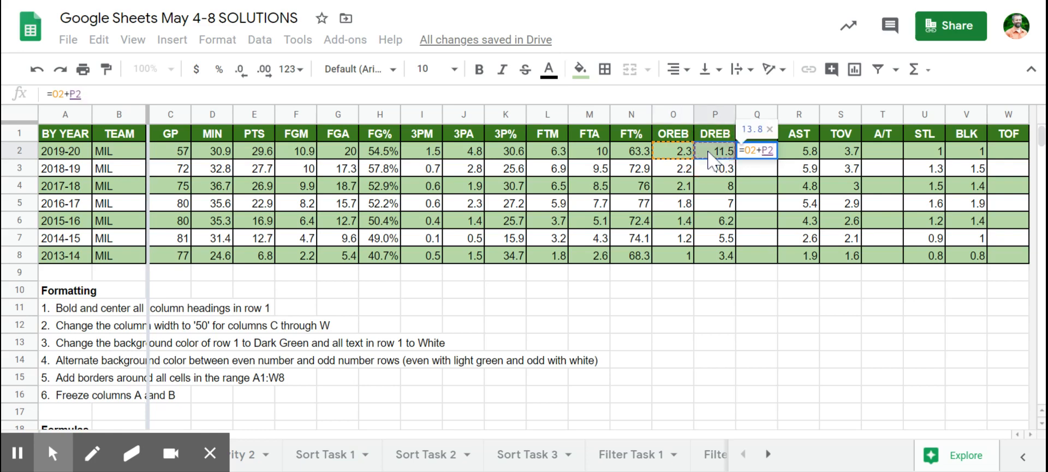
key("Return")
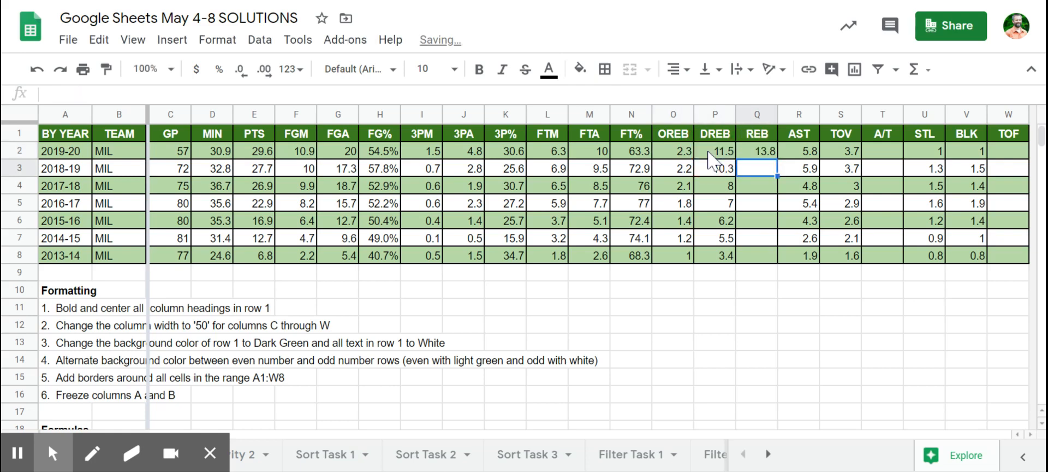
Calculate the 2018-19 REB in Q3 with the formula =P3+O3
left_click(763, 151)
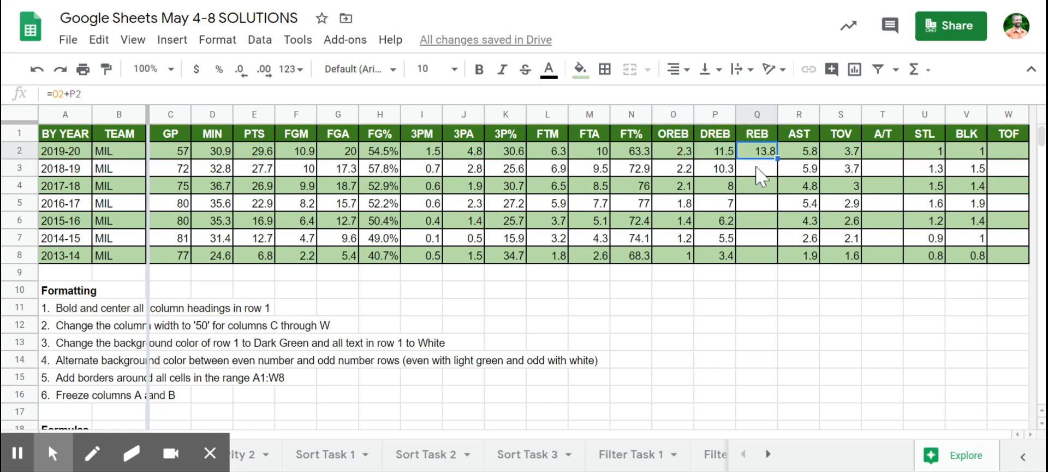
left_click(756, 167)
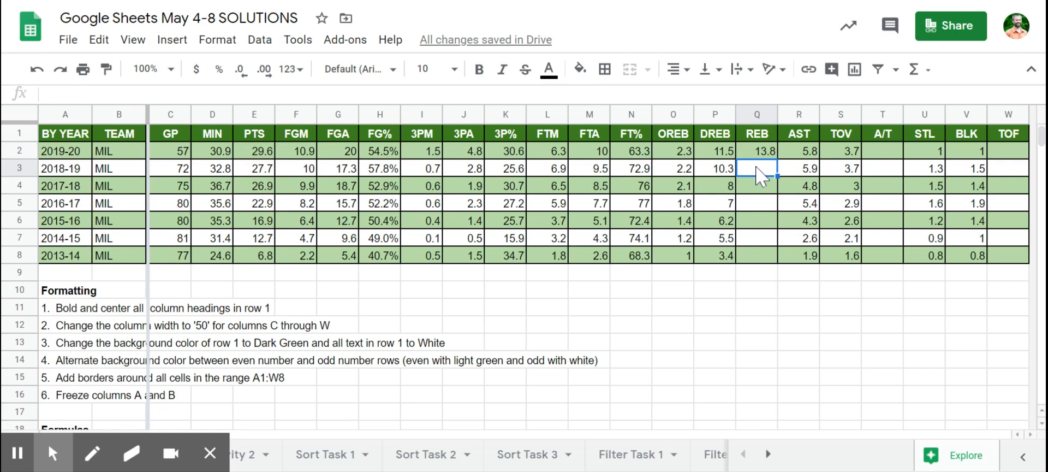
type("=")
left_click(722, 169)
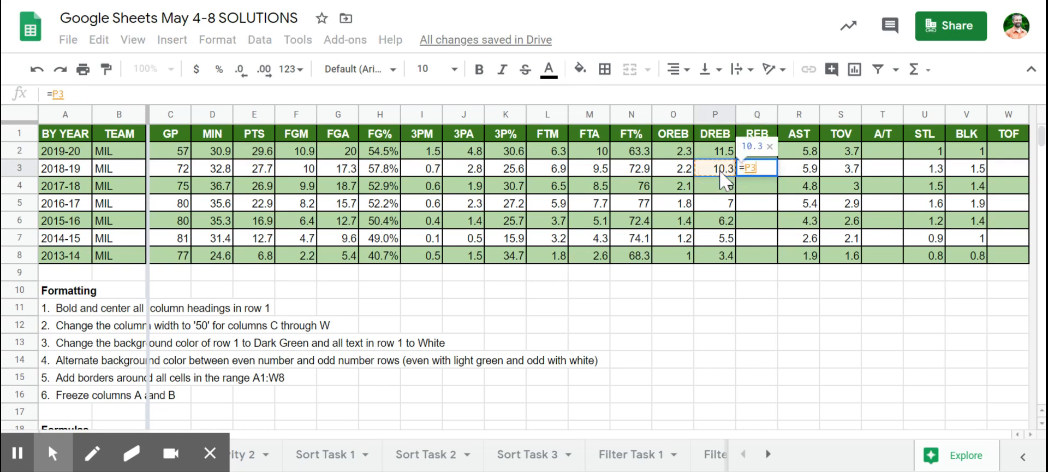
type("+")
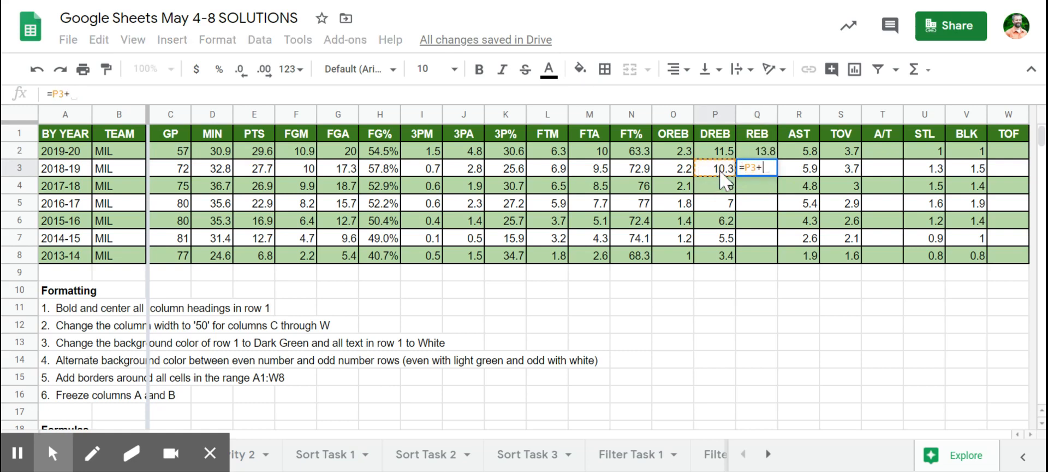
left_click(662, 171)
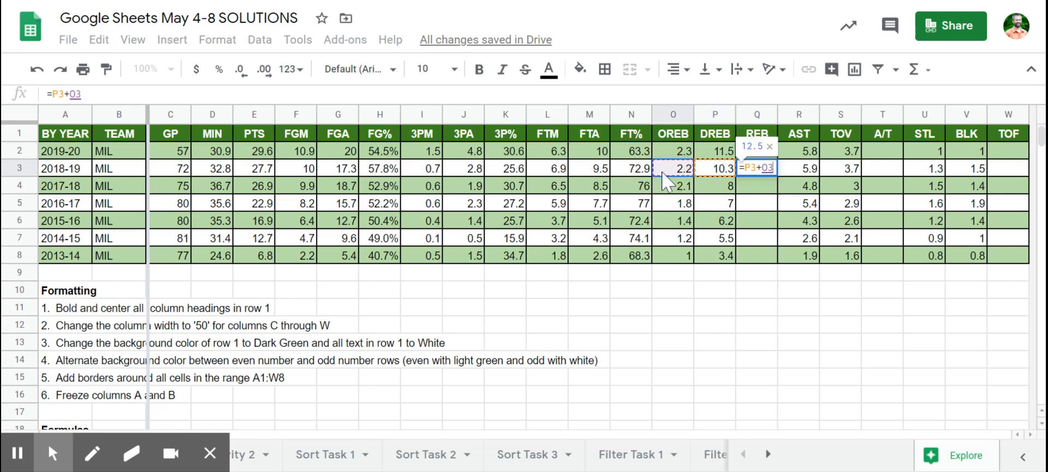
key("Return")
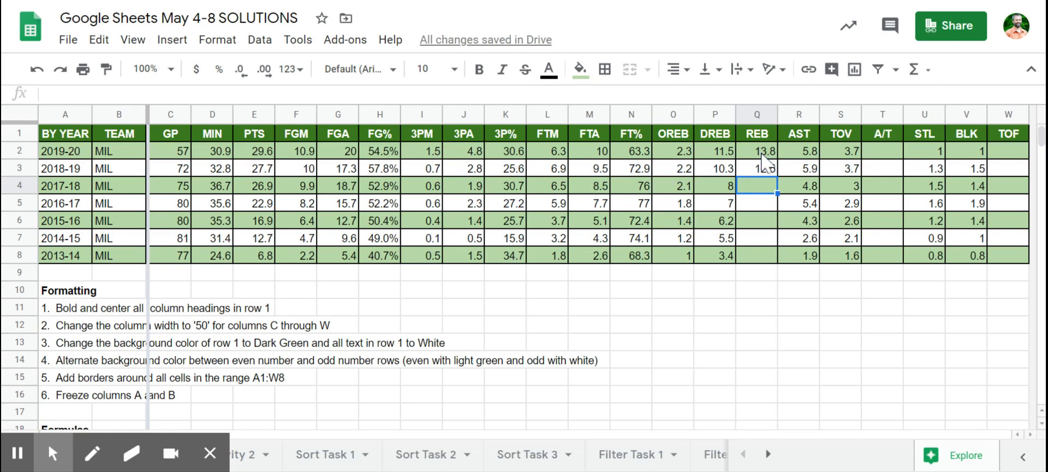
Fill the REB formulas in Q2:Q3 down through Q8 for the remaining seasons
left_click_drag(763, 155, 765, 169)
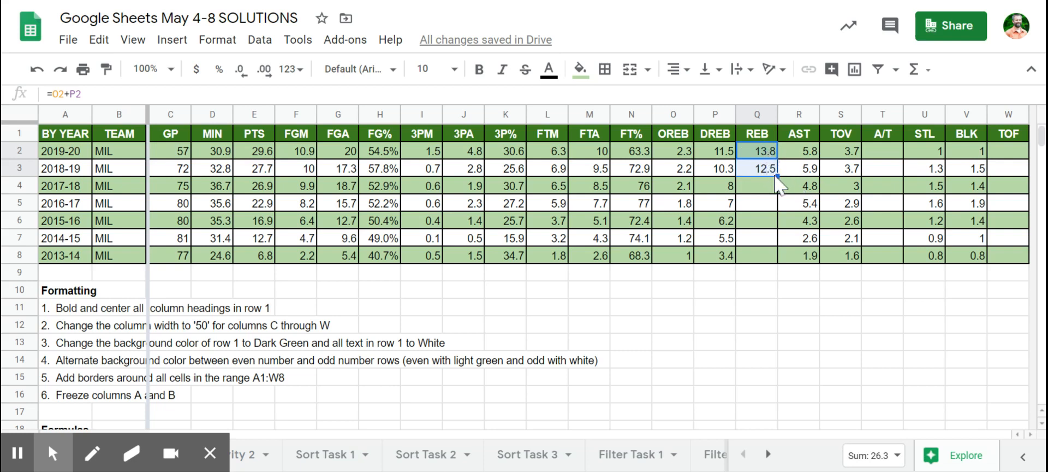
left_click_drag(776, 176, 773, 264)
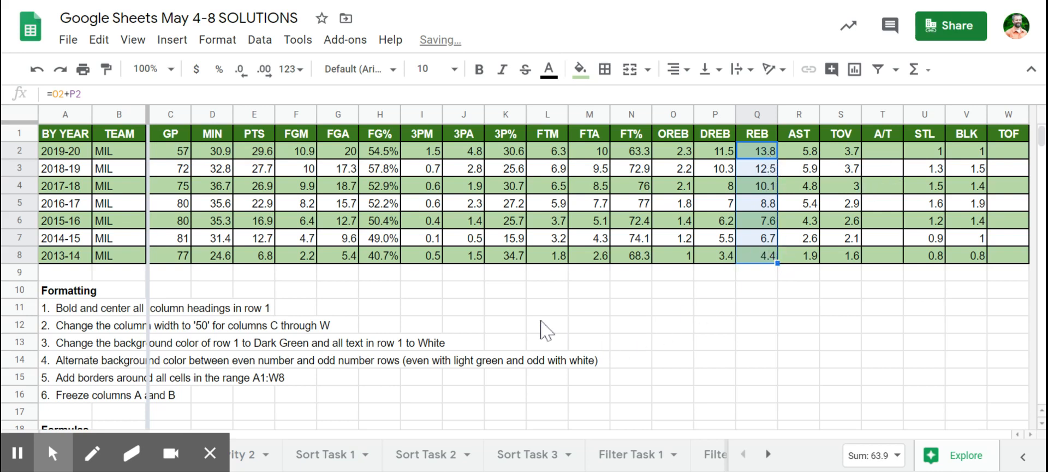
scroll(545, 330, "down", 3)
scroll(585, 281, "up", 1)
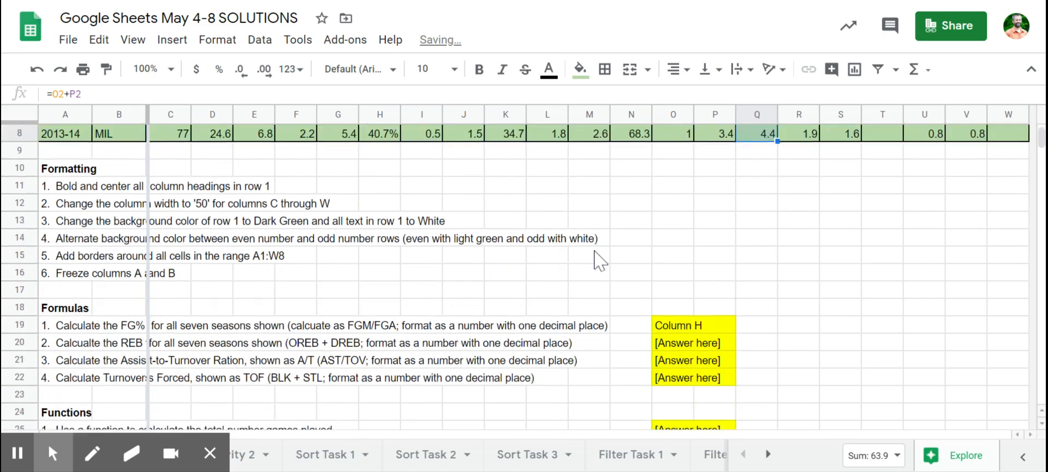
Enter "Column Q" as the answer to the REB task in row 20 of the Formulas section
left_click(663, 344)
type("Co")
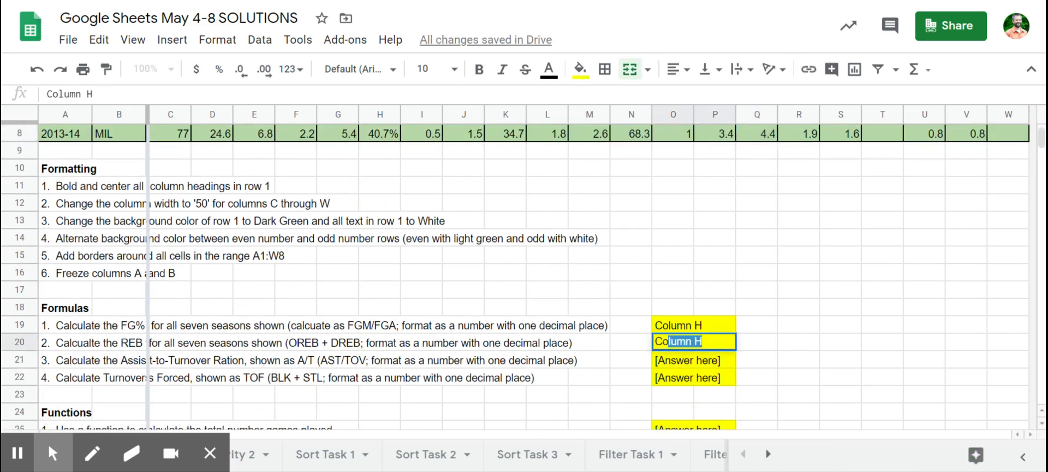
type("lumn !Q")
key("Return")
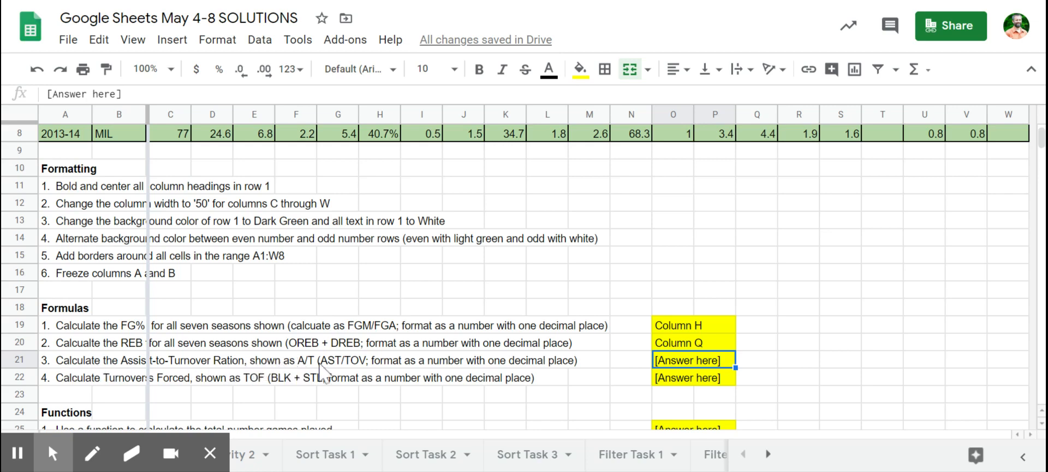
Calculate the 2019-20 A/T in T2 with the formula =R2/S2, dividing AST by TOV
scroll(819, 249, "up", 3)
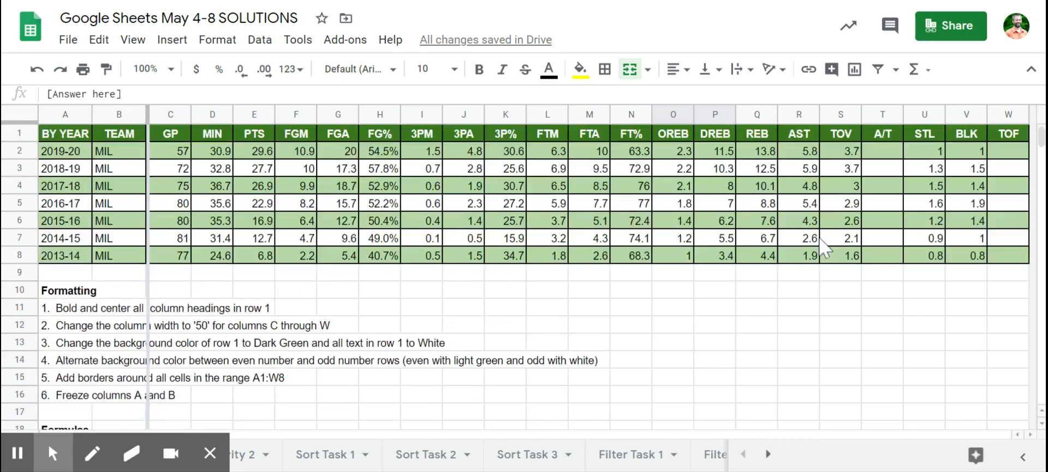
left_click(885, 152)
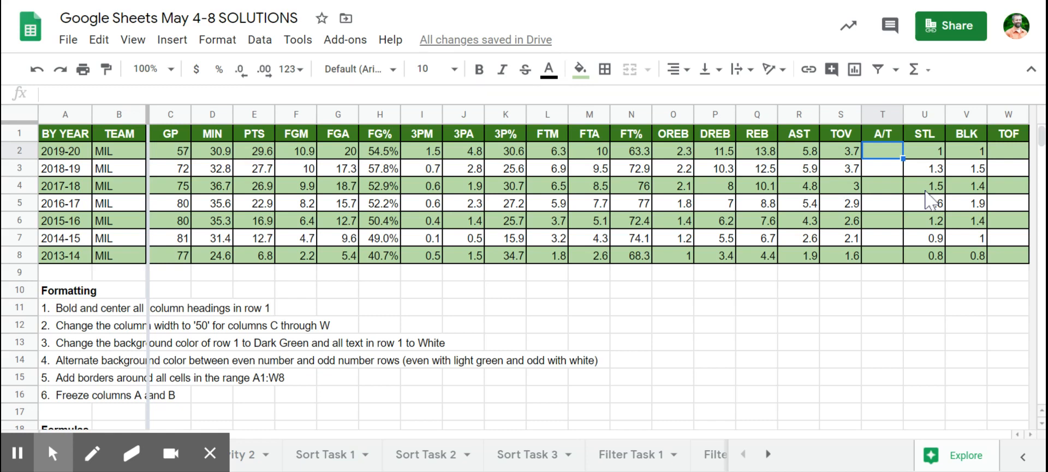
type("=")
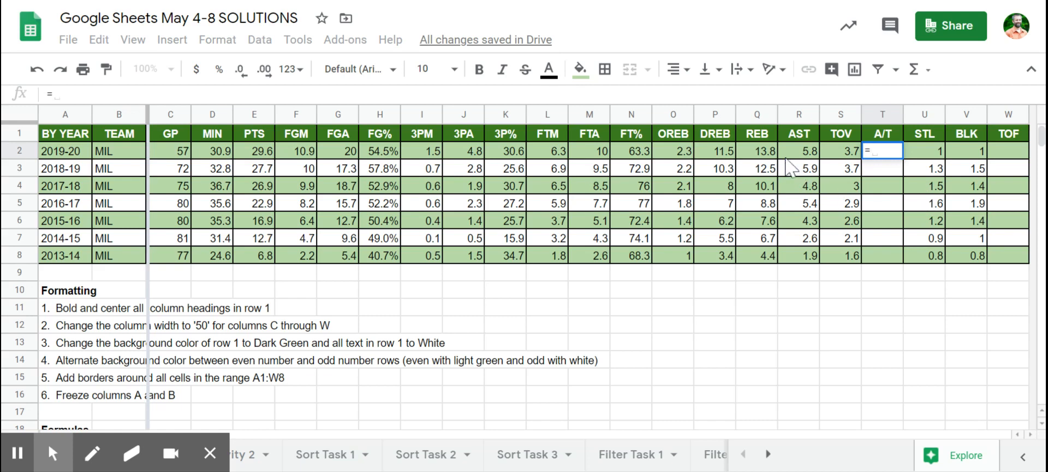
left_click(804, 158)
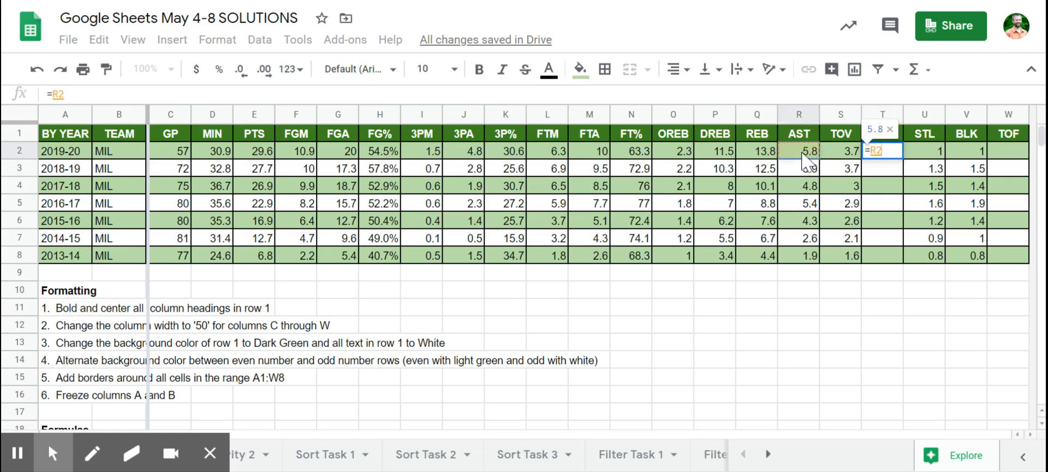
type("/")
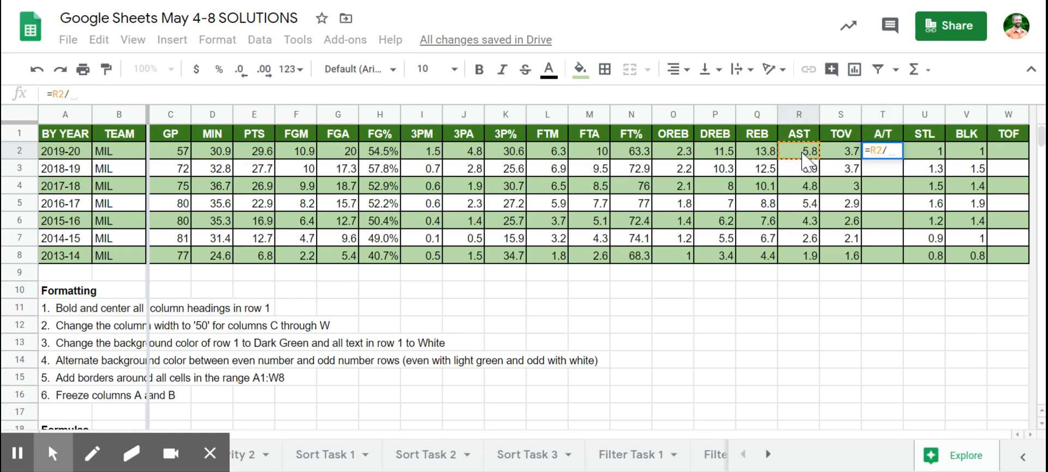
left_click(845, 156)
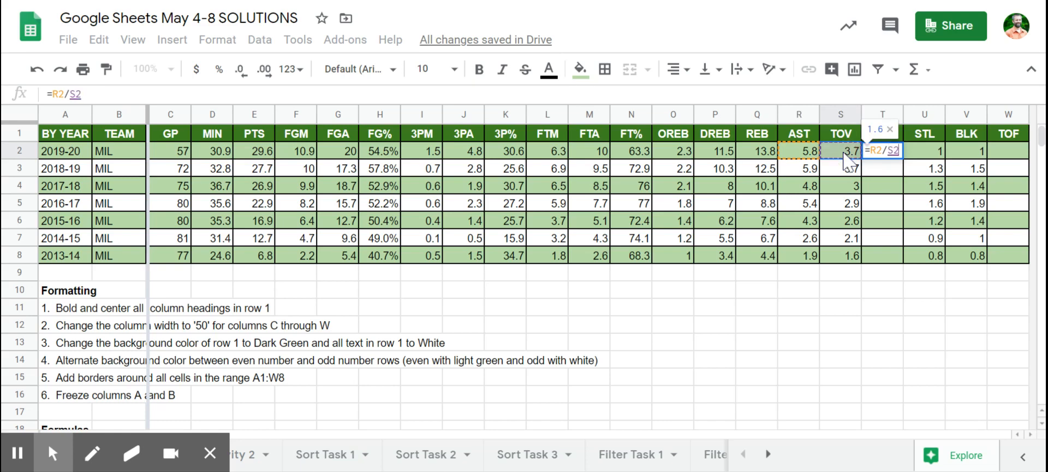
key("Return")
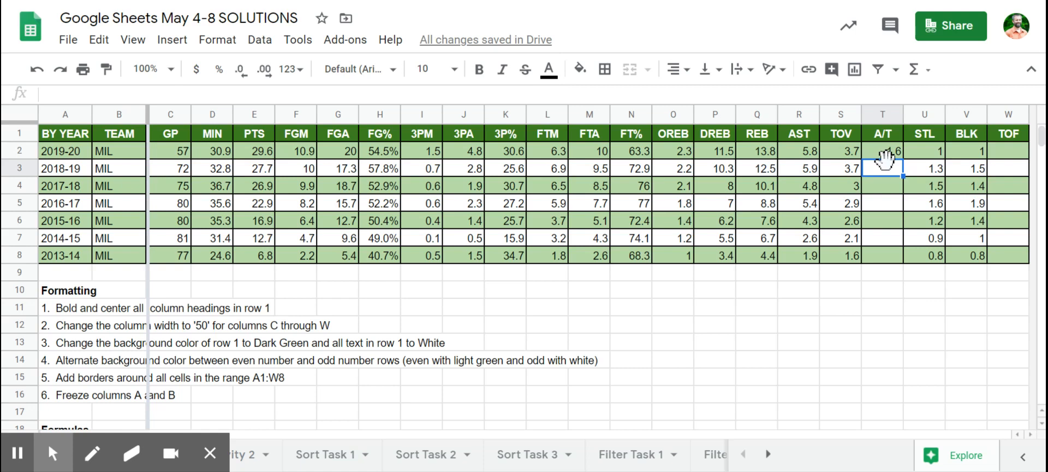
Calculate the 2018-19 A/T in T3 with the formula =R3/S3
type("=")
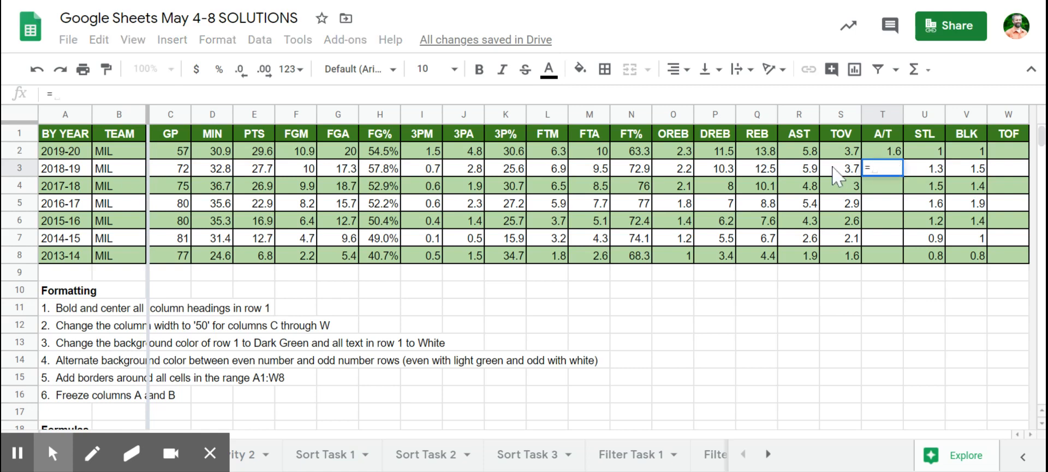
left_click(812, 173)
type("/")
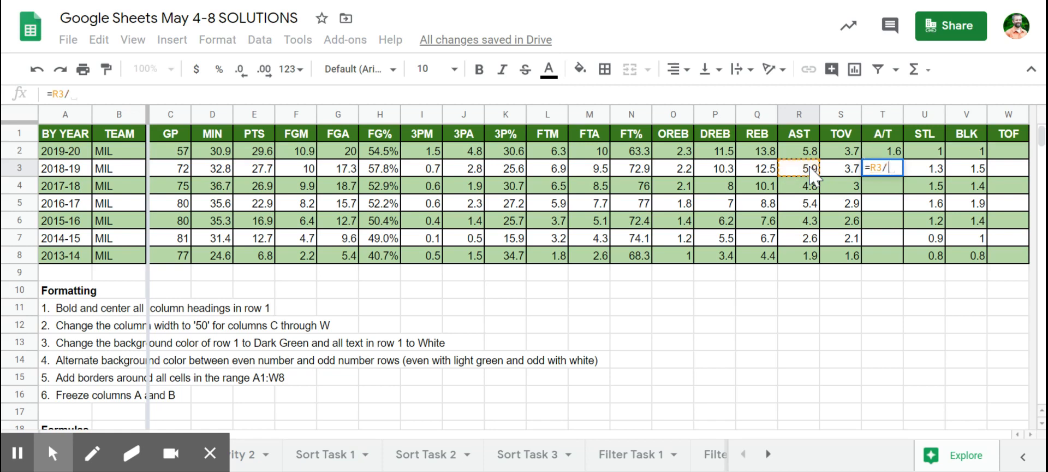
left_click(838, 168)
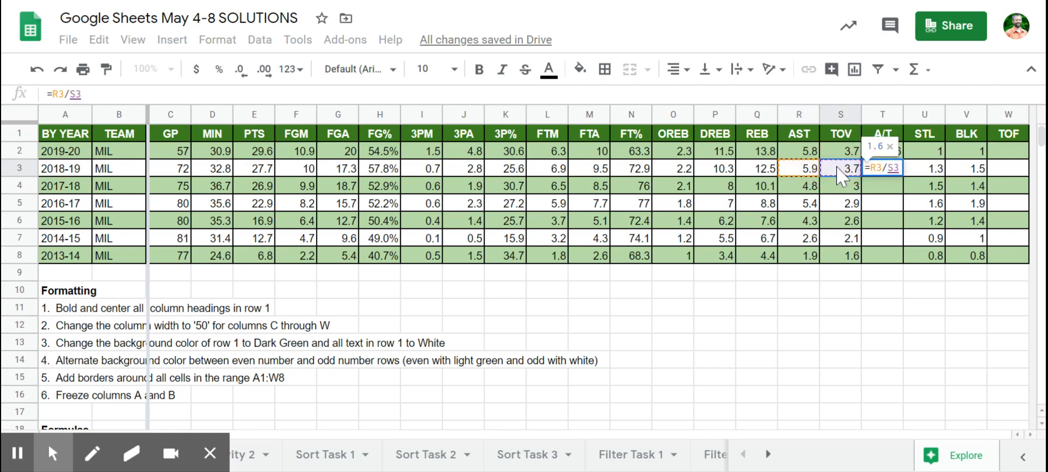
key("Return")
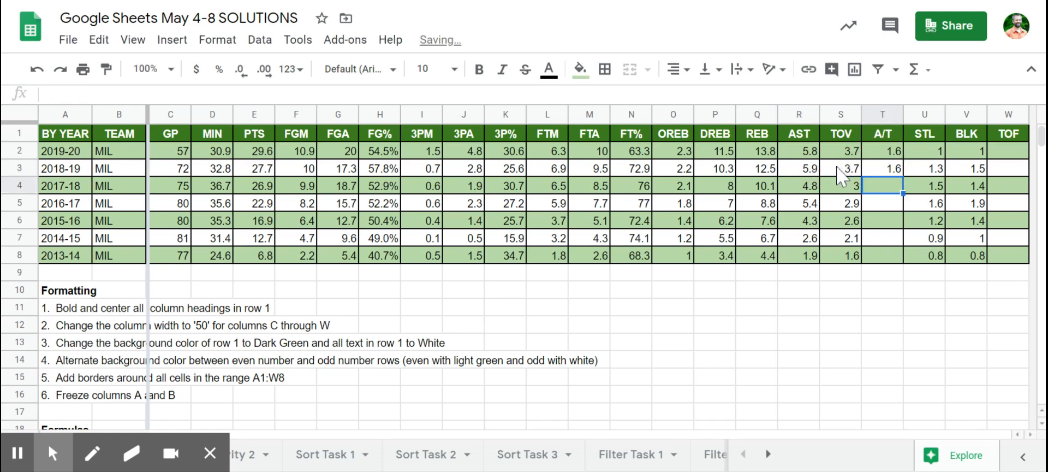
Fill the A/T formulas in column T down through T8 for the remaining seasons
left_click(891, 156)
left_click_drag(893, 165, 872, 269)
left_click(895, 155)
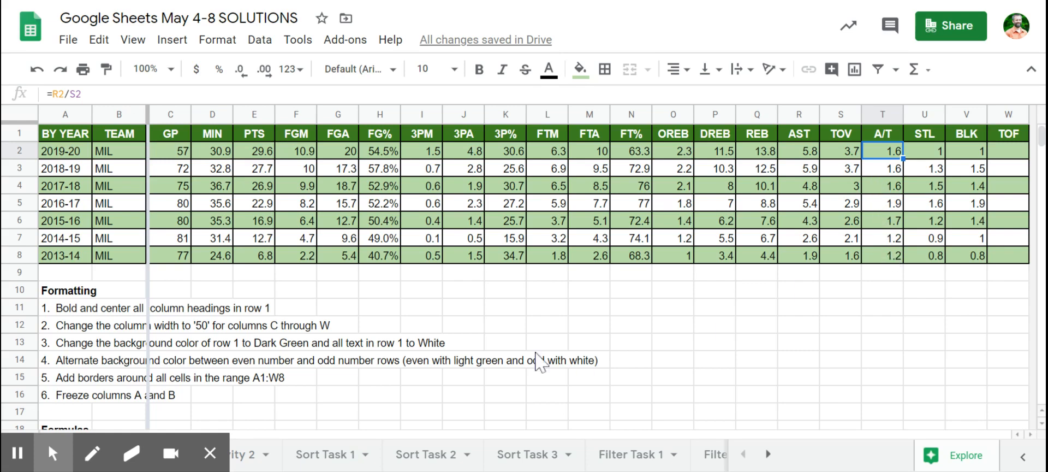
Enter "Column T" as the answer to the Assist-to-Turnover task in row 21 of the Formulas section
scroll(540, 361, "down", 4)
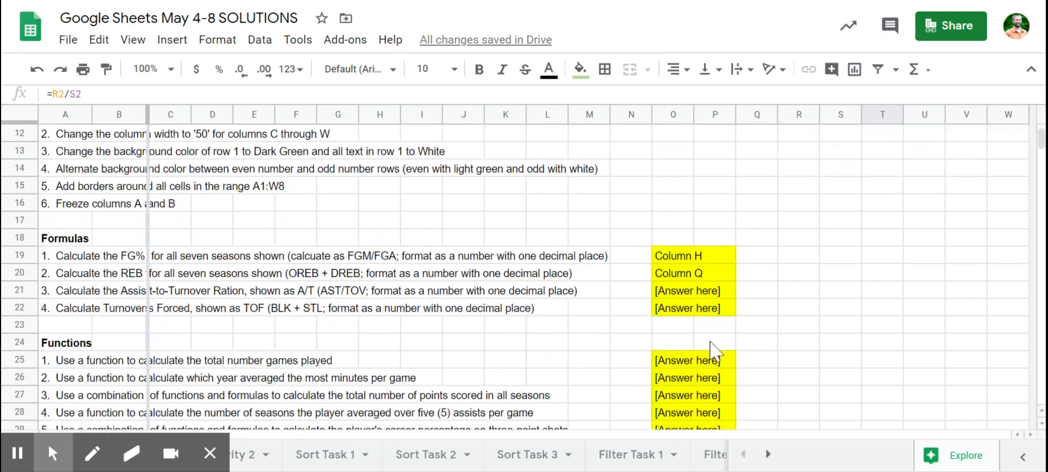
left_click(682, 295)
type("Col")
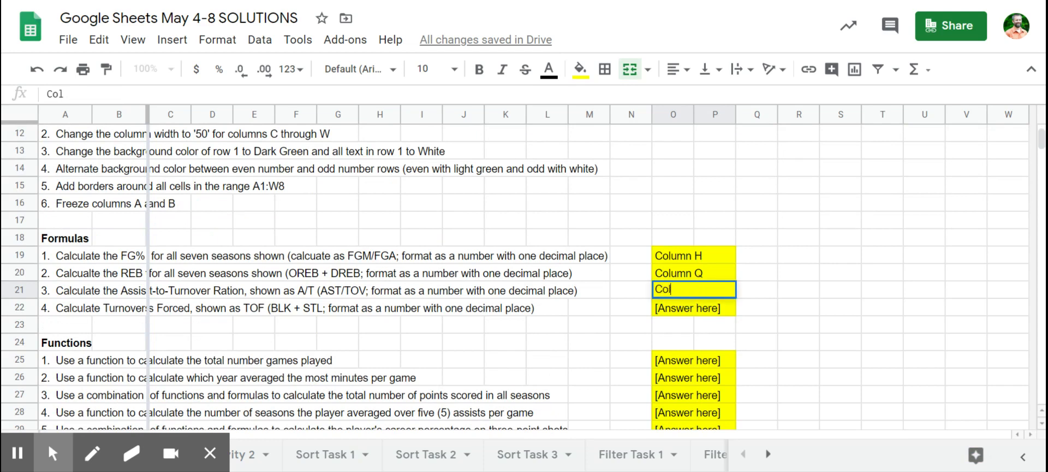
type("umn T")
key("Return")
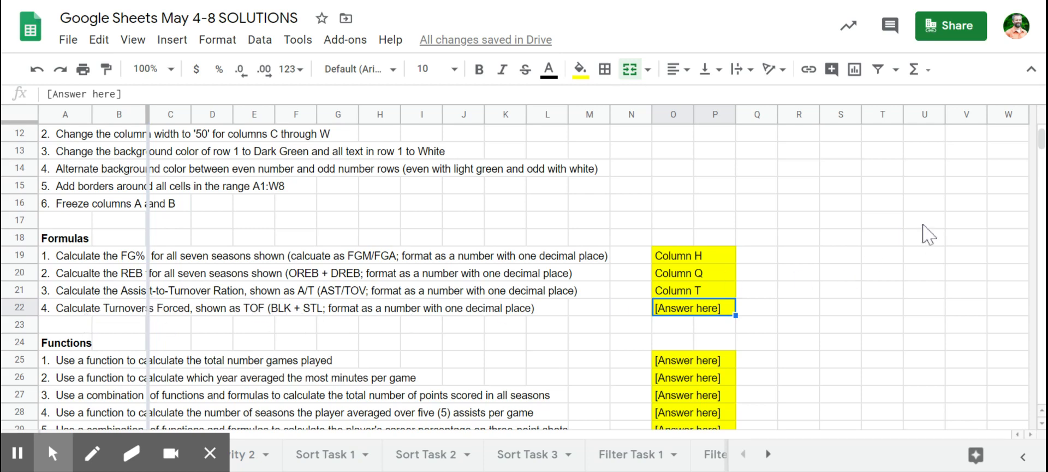
Calculate the 2019-20 TOF in W2 with the formula =U2+V2, adding STL and BLK
scroll(868, 234, "up", 5)
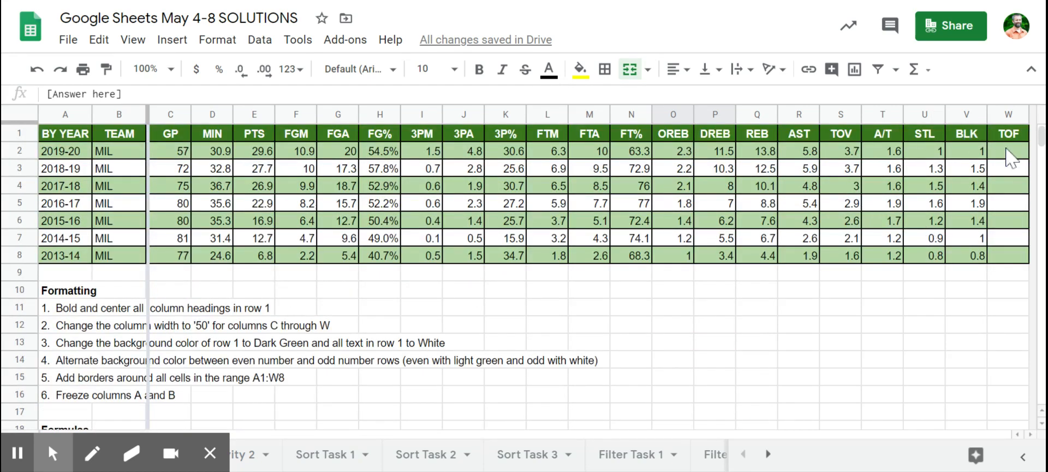
left_click(1006, 154)
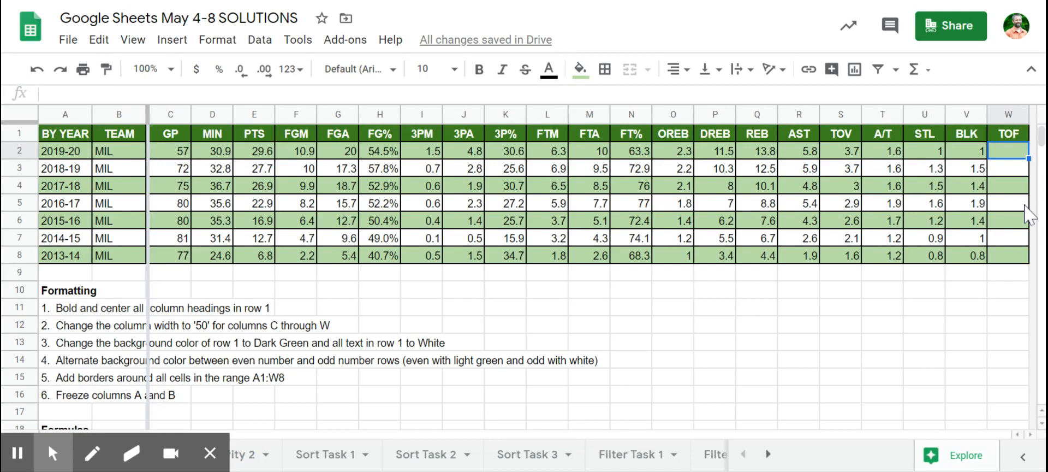
type("=")
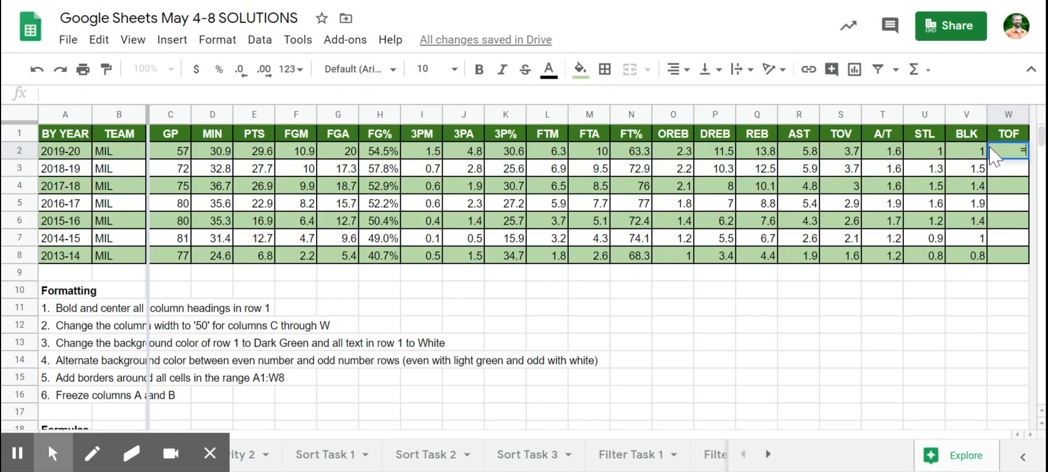
left_click(927, 156)
type("+")
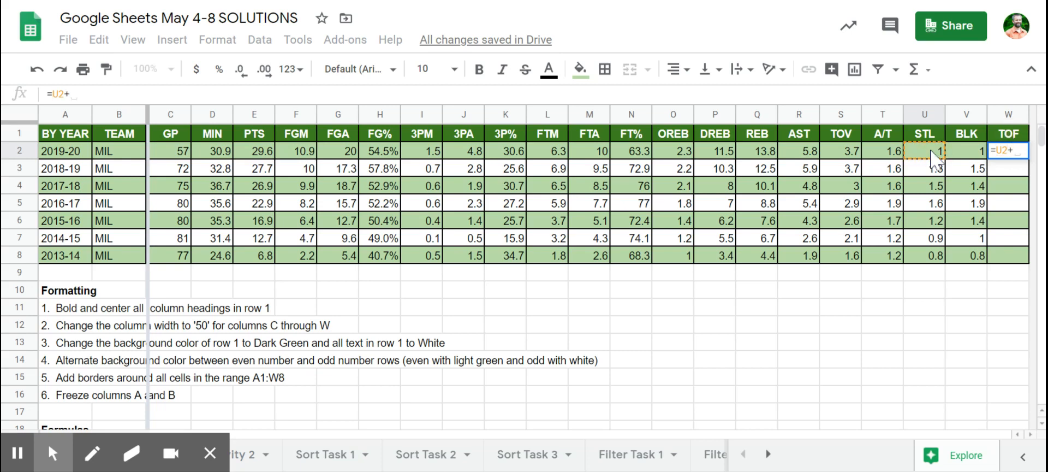
left_click(968, 155)
key("Return")
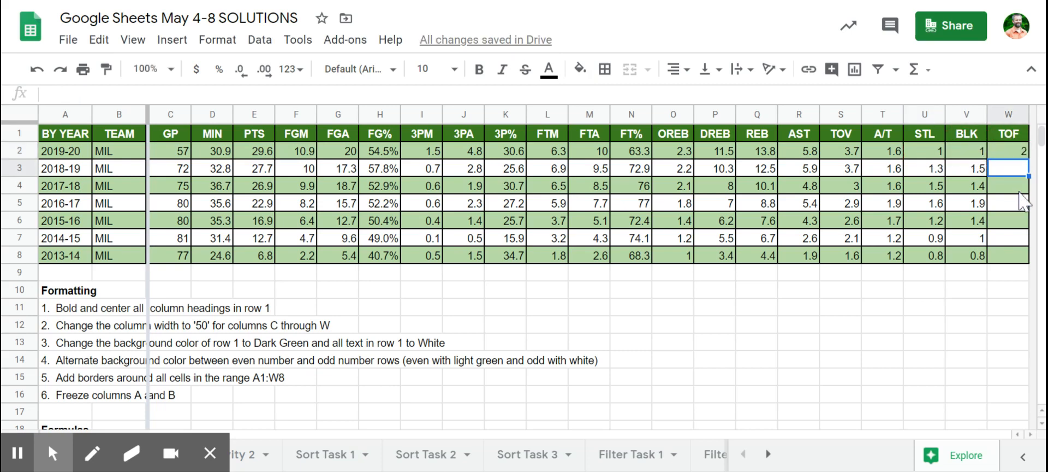
Calculate the 2018-19 TOF in W3 with =U3+V3 and fill the TOF formulas down through W8
type("=")
left_click(927, 173)
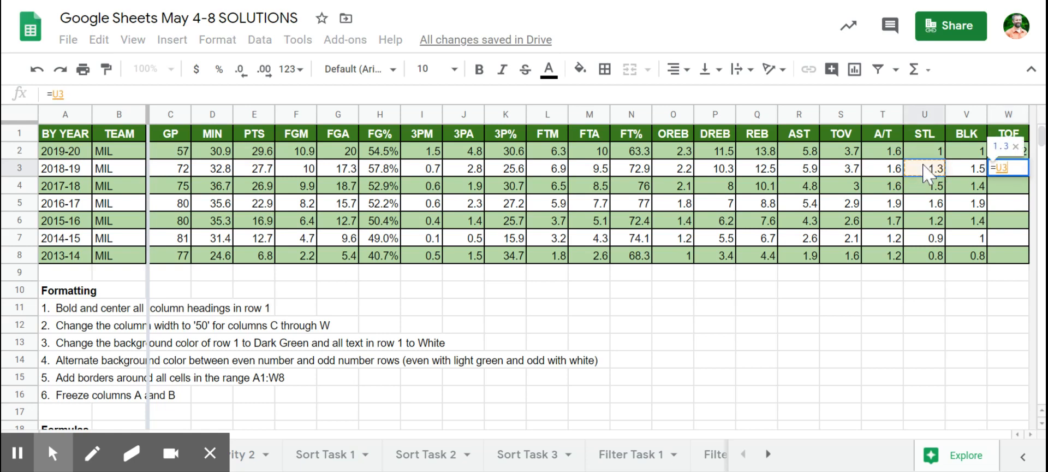
type("+")
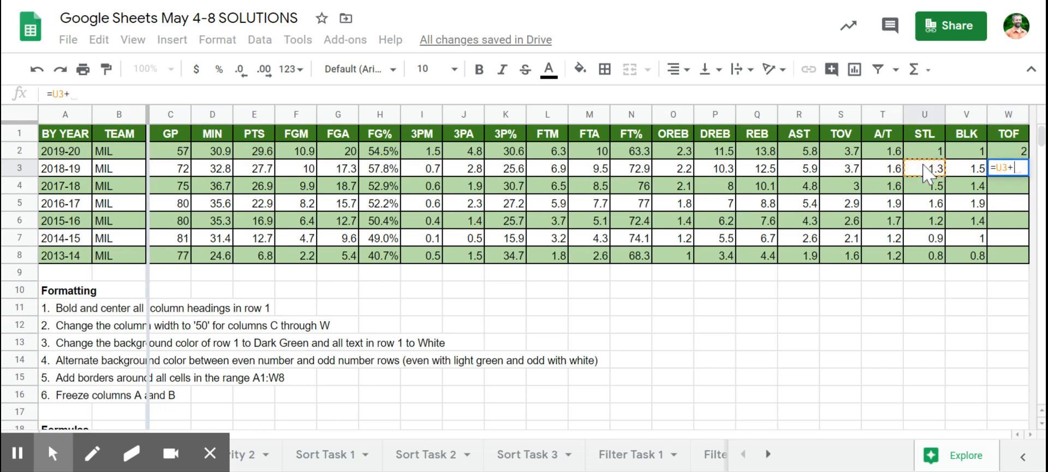
left_click(960, 174)
key("Return")
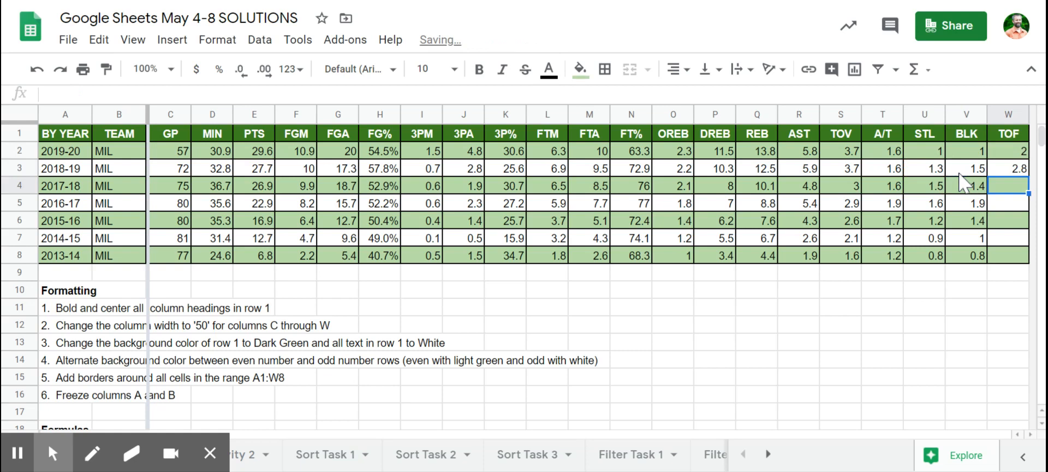
left_click_drag(1016, 158, 1030, 263)
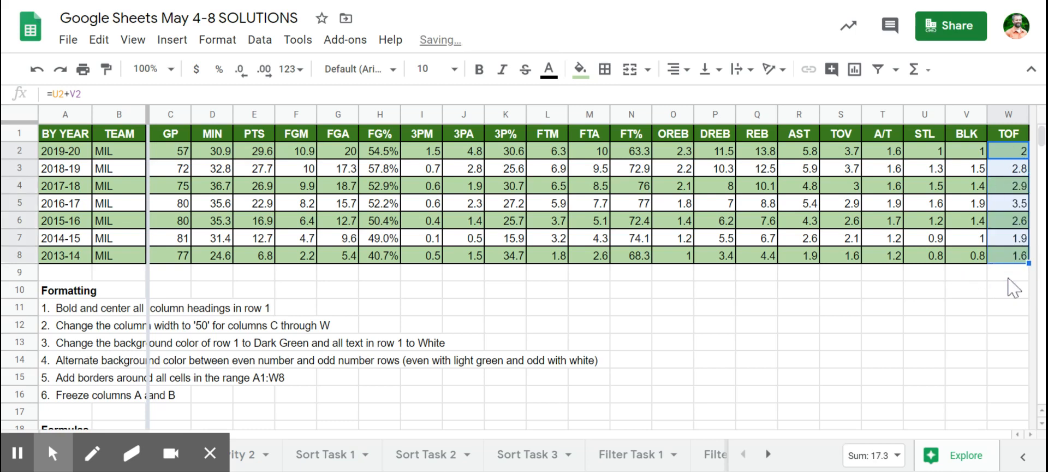
left_click(1013, 240)
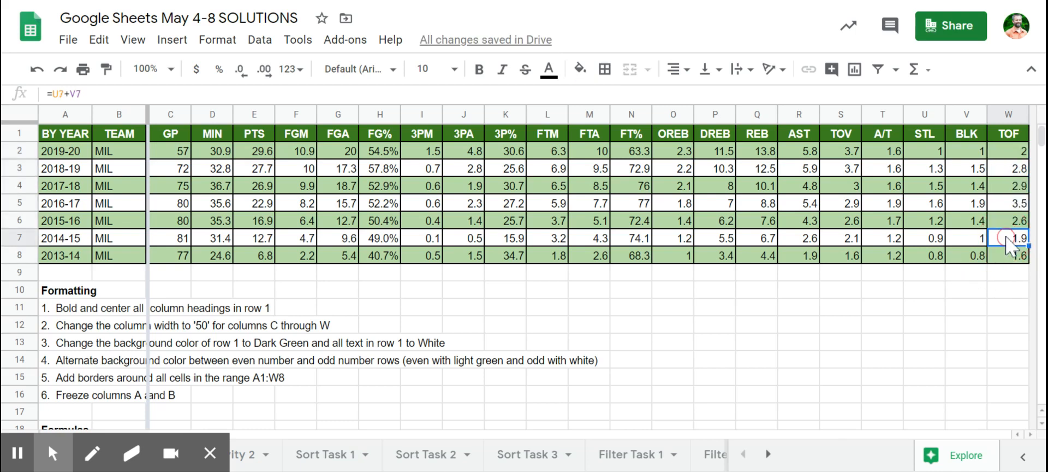
key("Up")
type("a")
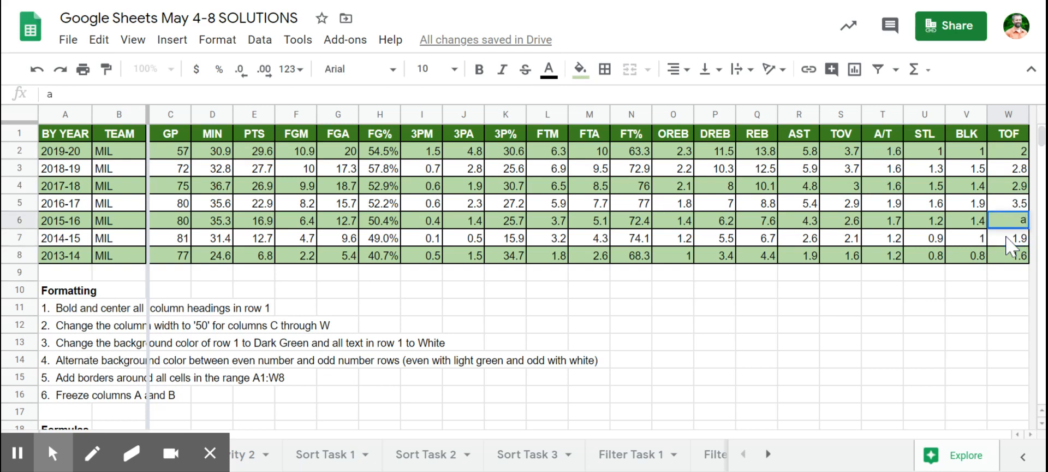
key("BackSpace")
key("Escape")
key("Down")
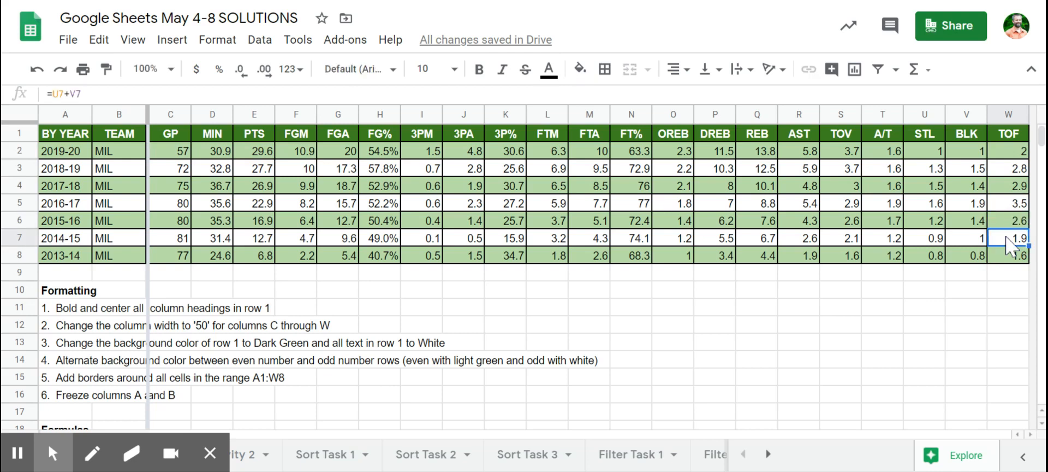
Check the formulas in the TOF column cell by cell to compare the rows each one references
key("Up")
key("Up")
key("Up")
key("Up")
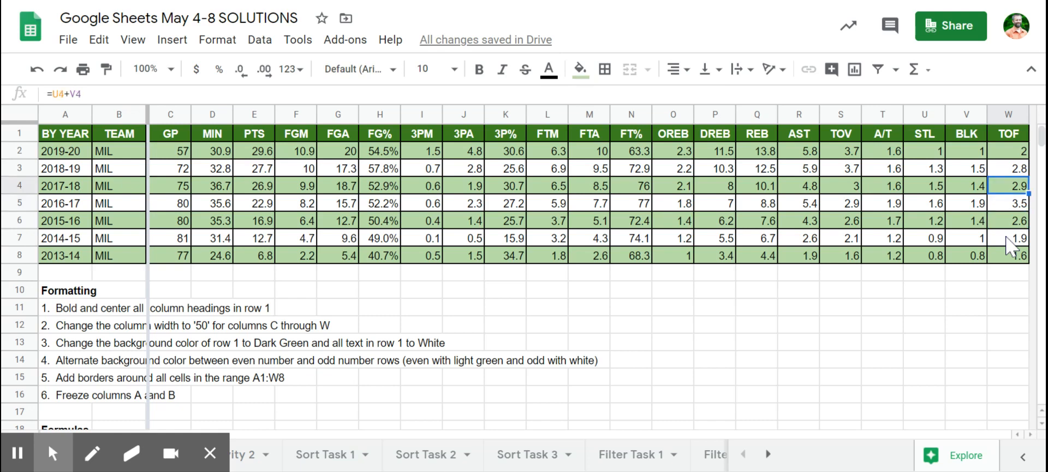
key("Up")
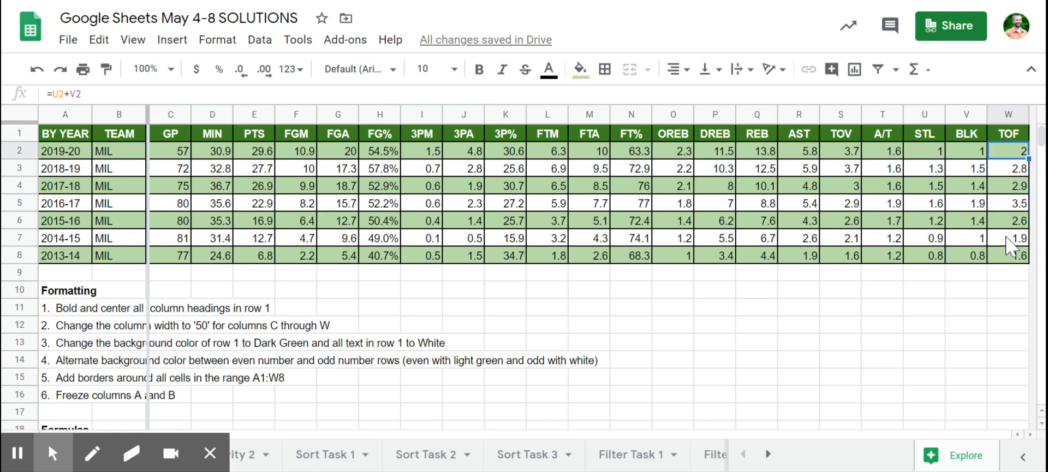
key("Down")
key("Down")
key("Down")
key("Down")
key("Up")
key("Up")
key("Up")
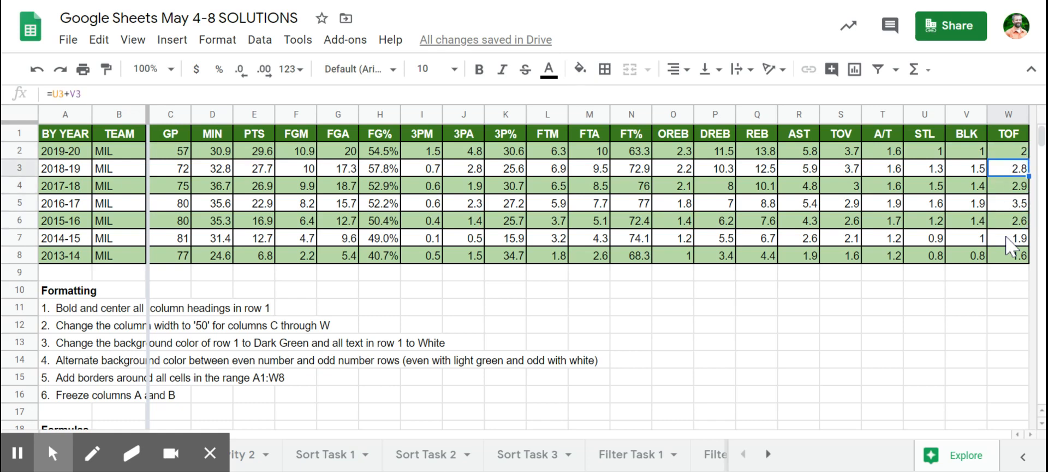
key("Down")
key("Down")
key("Down")
key("Up")
key("Up")
key("Up")
key("Up")
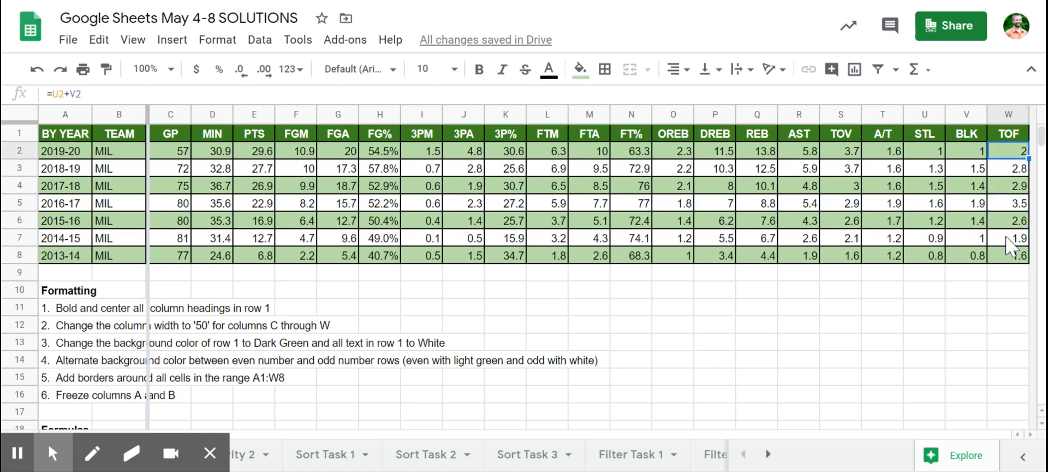
key("Down")
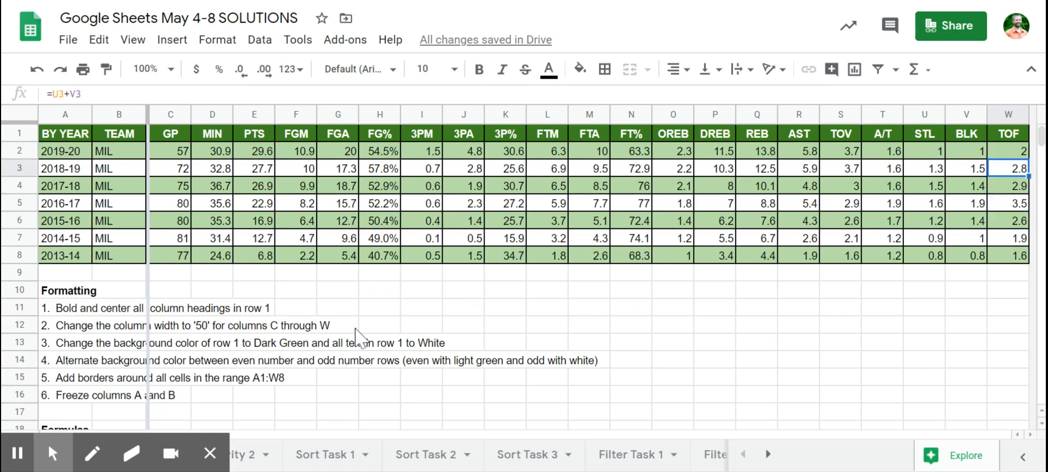
Enter "Column W" as the answer to the Turnovers Forced task in row 22 of the Formulas section
scroll(355, 334, "down", 2)
scroll(356, 335, "up", 2)
scroll(356, 334, "down", 3)
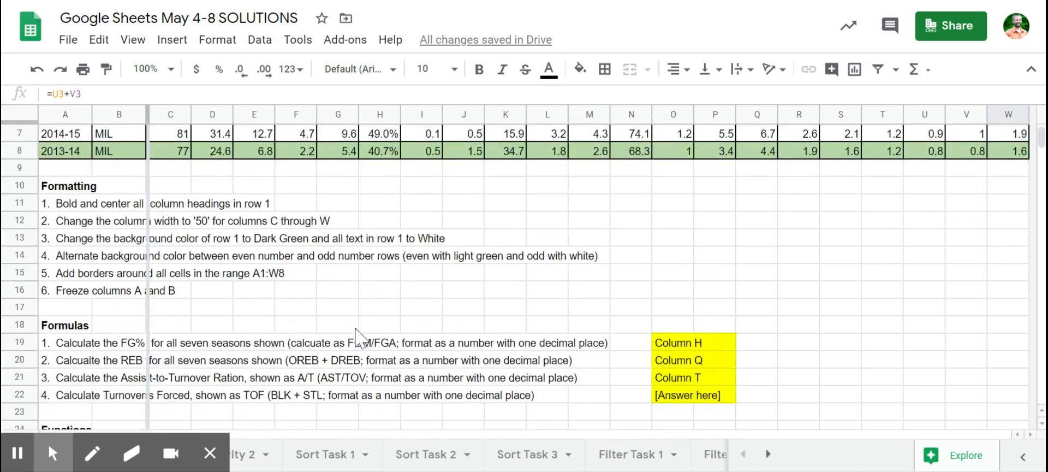
left_click(678, 347)
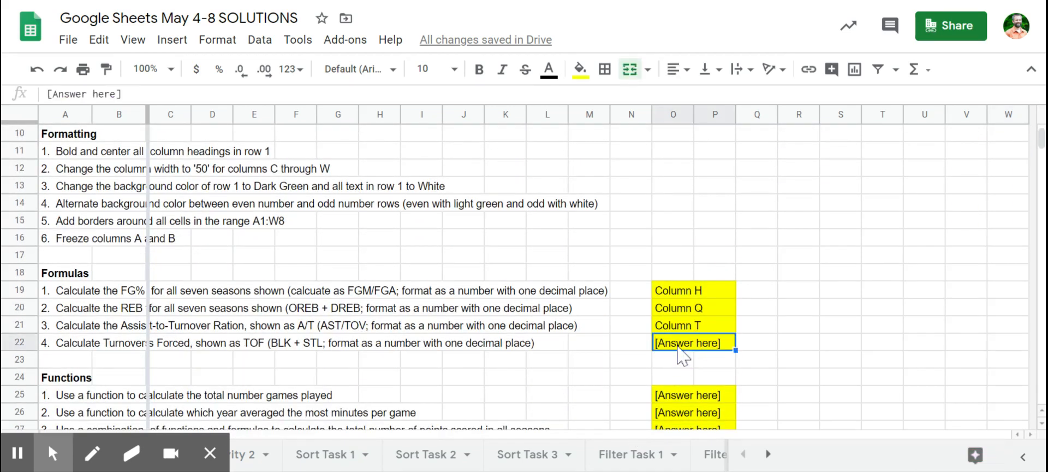
type("Column W")
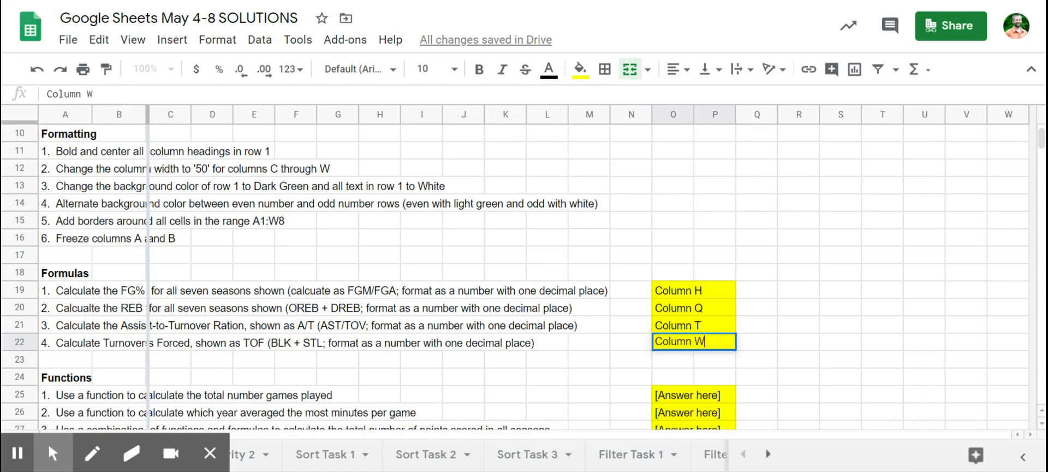
key("Return")
Calculate the total number of games played in O25 with the formula =sum(C2:C8) over the GP column
scroll(683, 354, "down", 1)
scroll(682, 355, "down", 2)
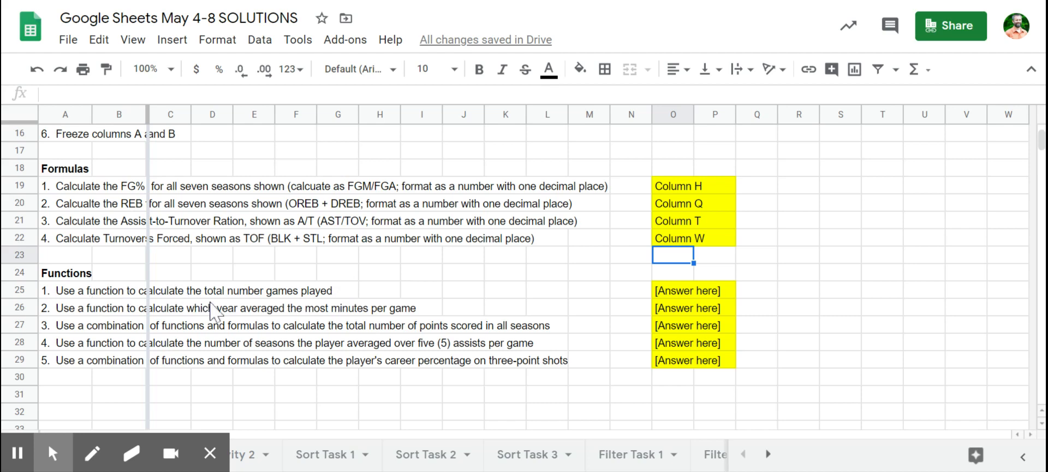
left_click(670, 294)
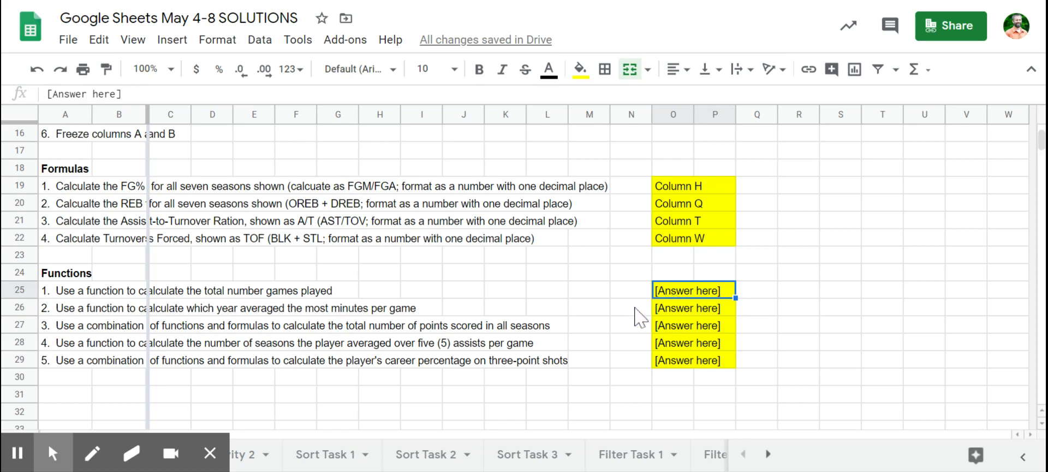
type("=")
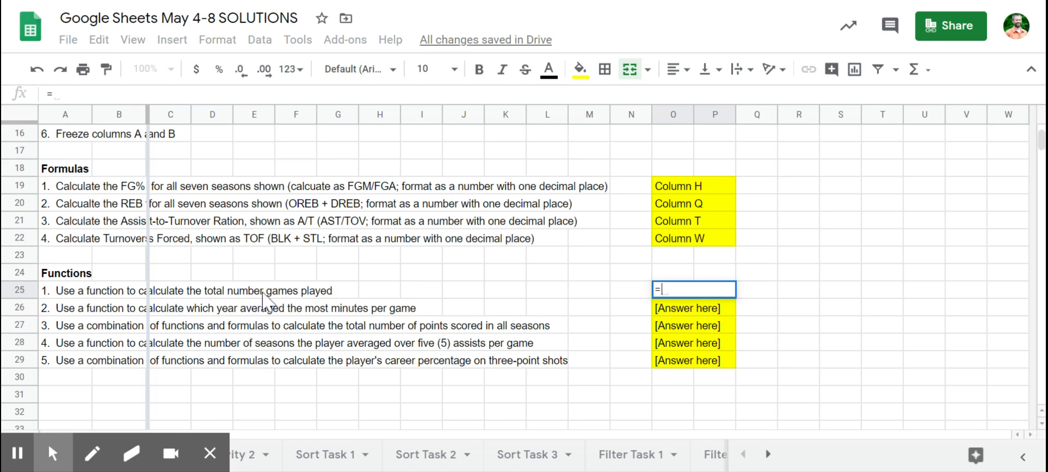
type("sum")
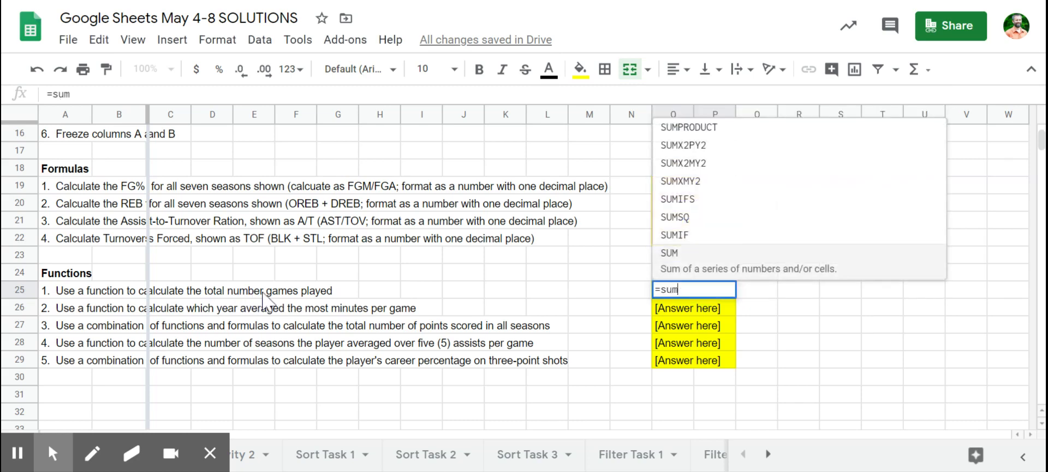
type("(")
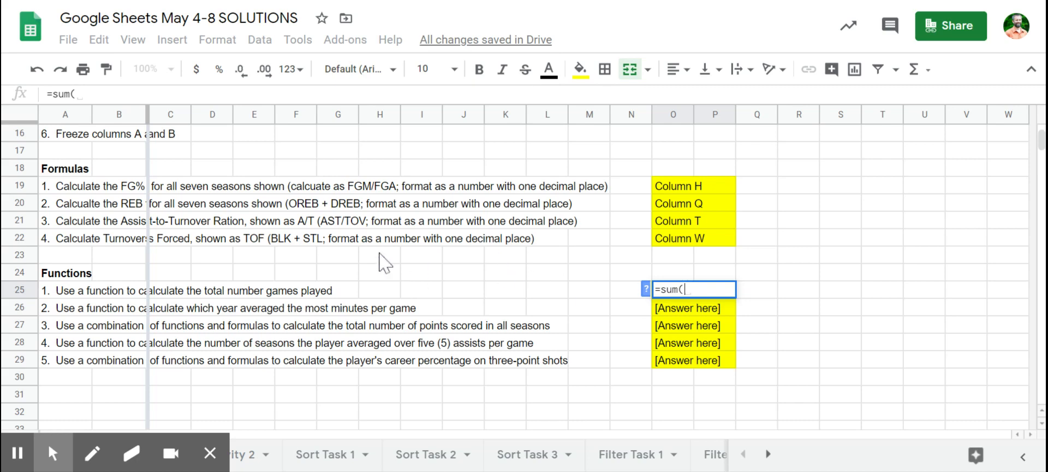
scroll(385, 262, "up", 5)
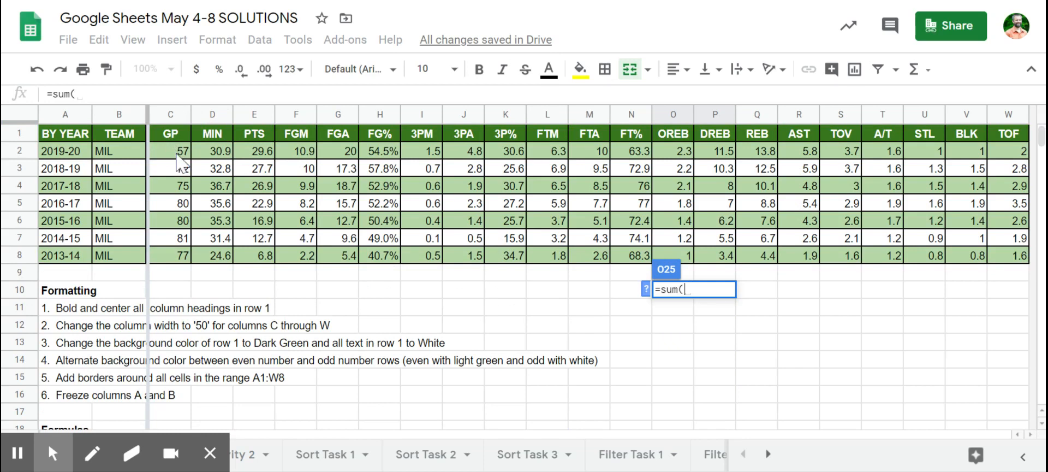
left_click_drag(177, 157, 186, 257)
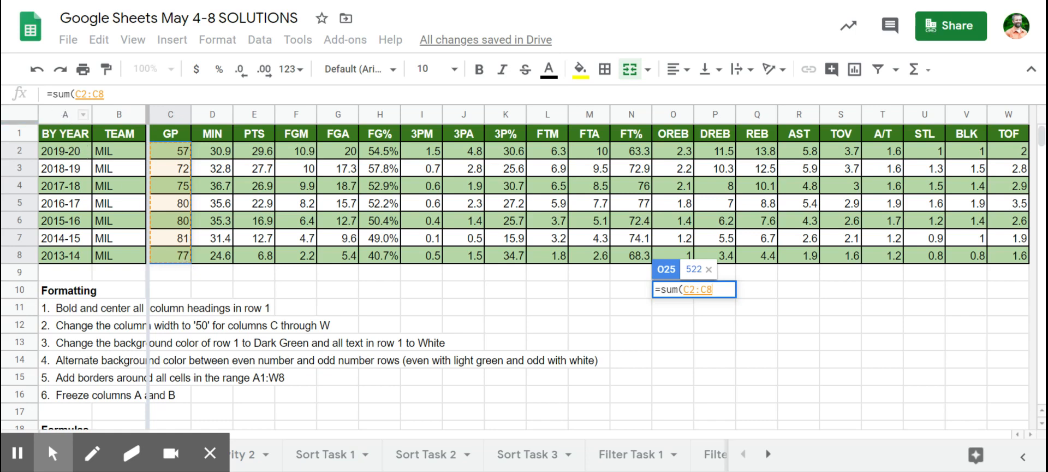
left_click(106, 94)
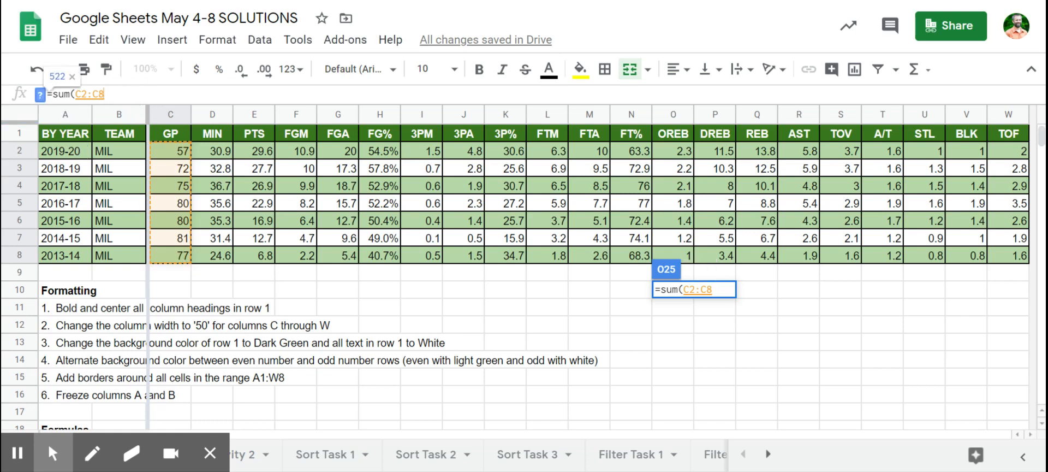
type(")")
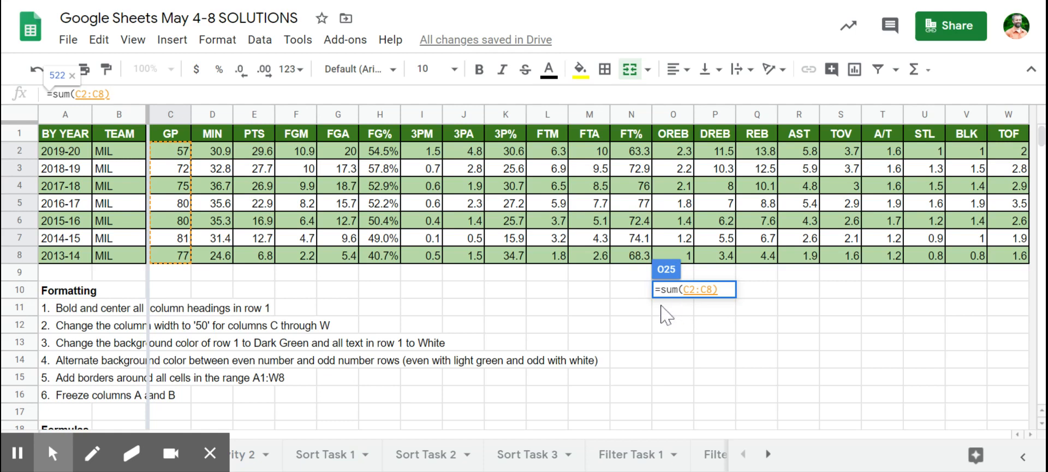
key("Return")
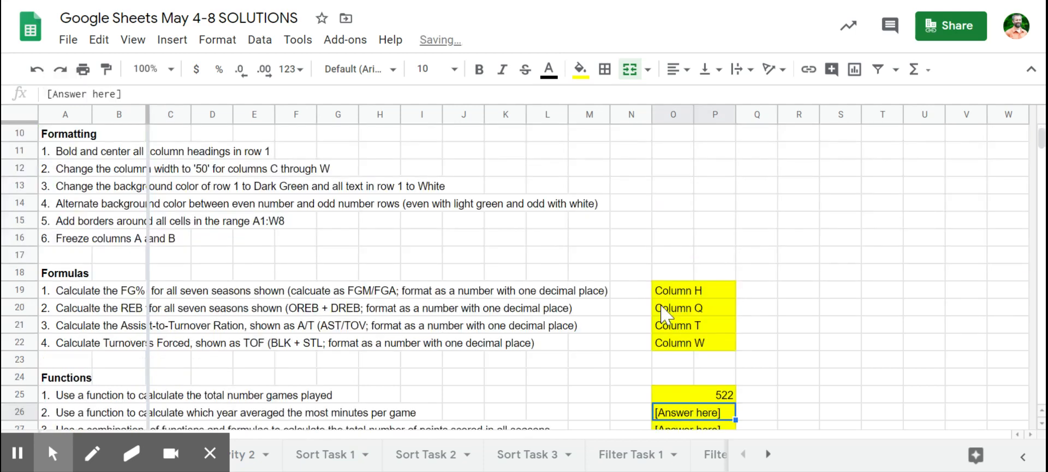
Check the total-games formula in O25 against the GP values in the statistics table
left_click(693, 398)
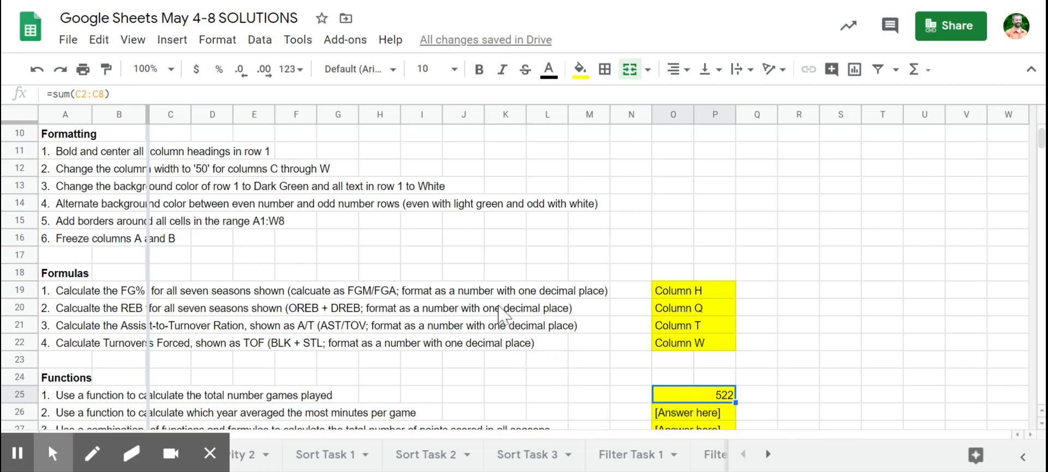
scroll(445, 327, "up", 3)
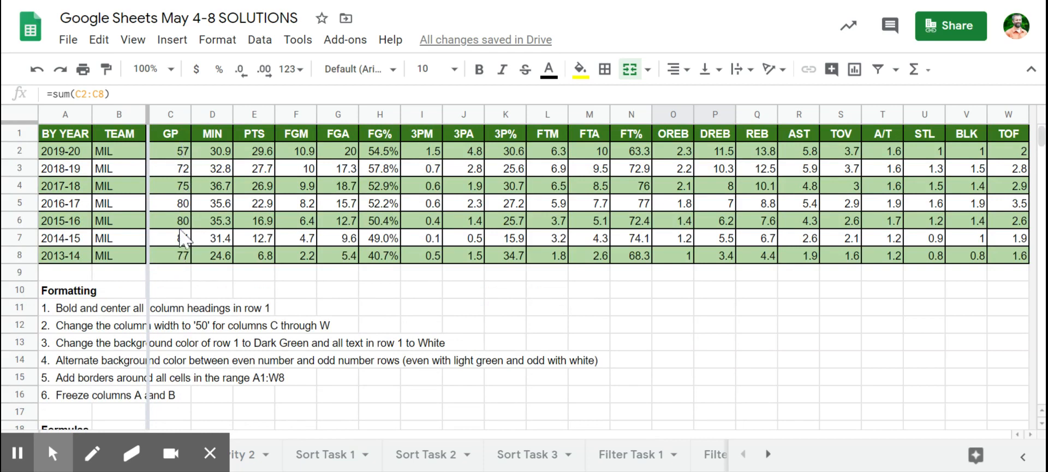
scroll(604, 321, "down", 4)
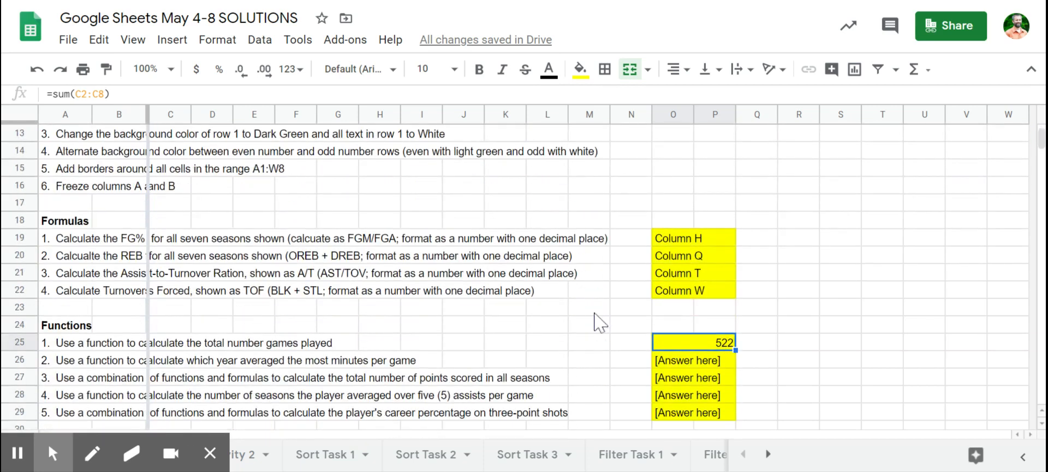
Find the highest minutes-per-game average in O26 with the formula =max(D2:D8) over the MIN column
left_click(668, 362)
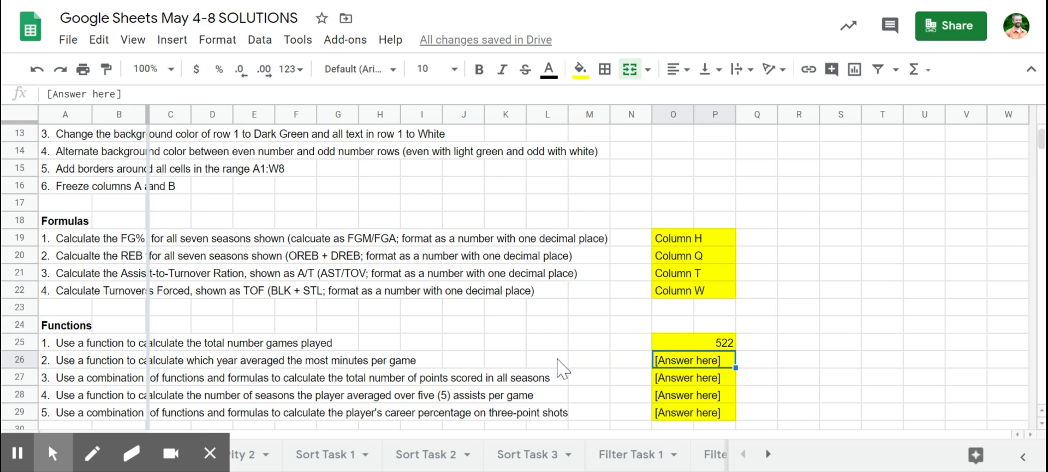
scroll(218, 219, "up", 1)
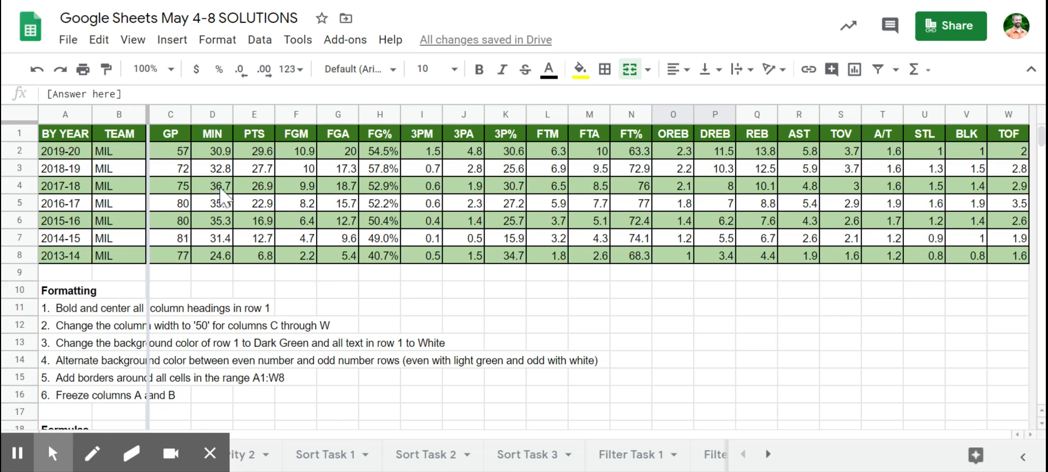
scroll(653, 282, "down", 4)
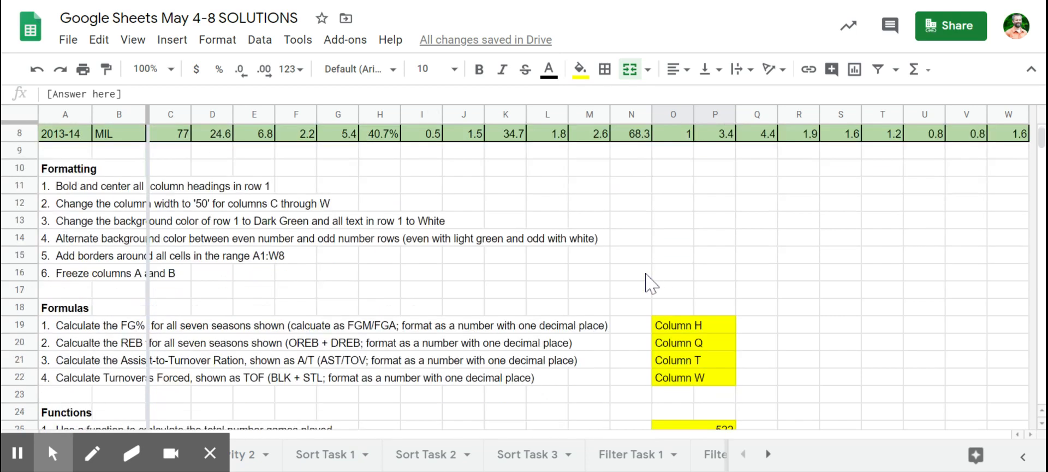
scroll(649, 281, "down", 1)
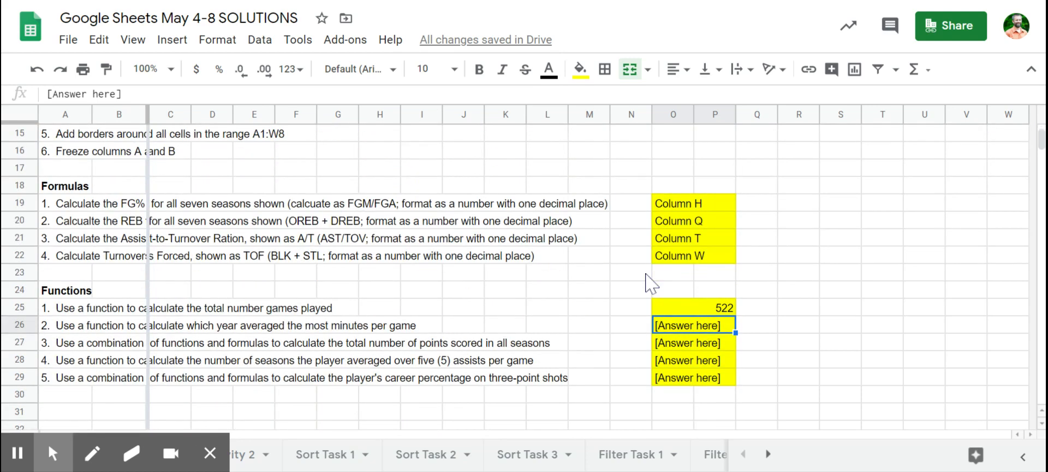
type("=")
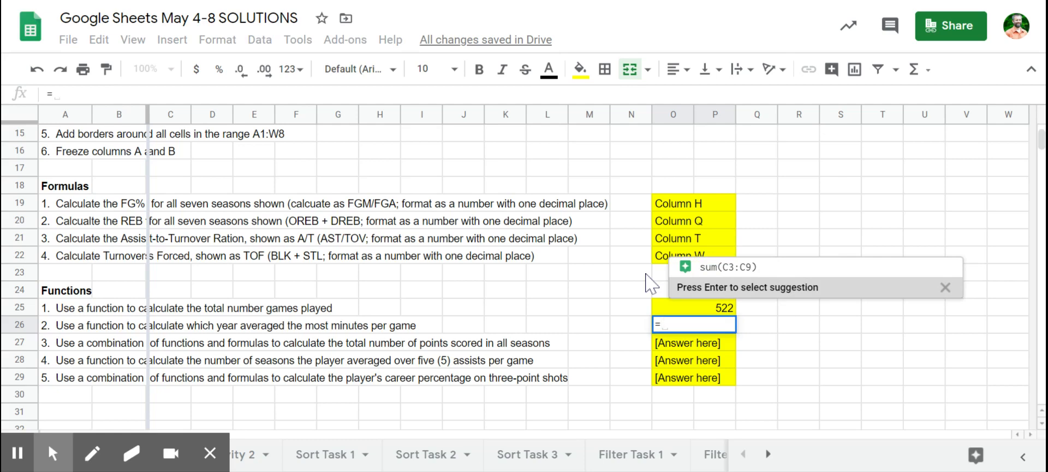
type("max")
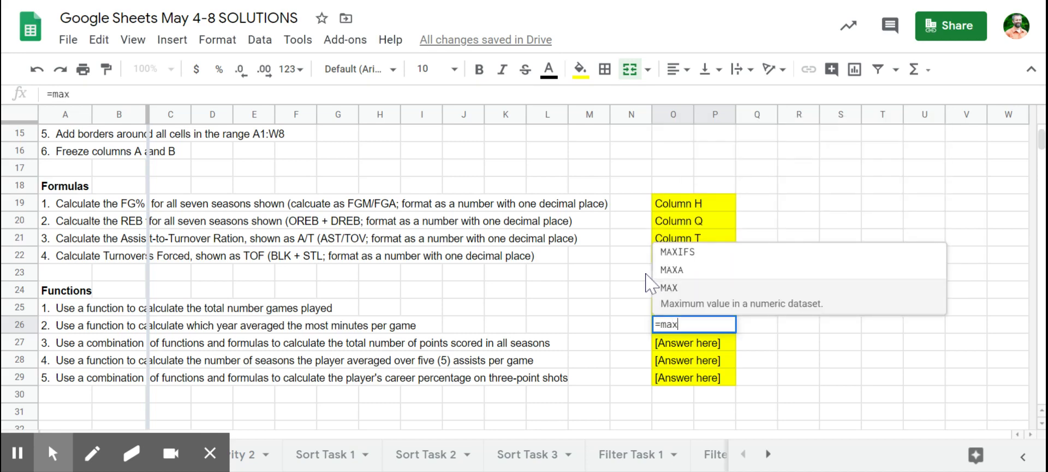
type("(")
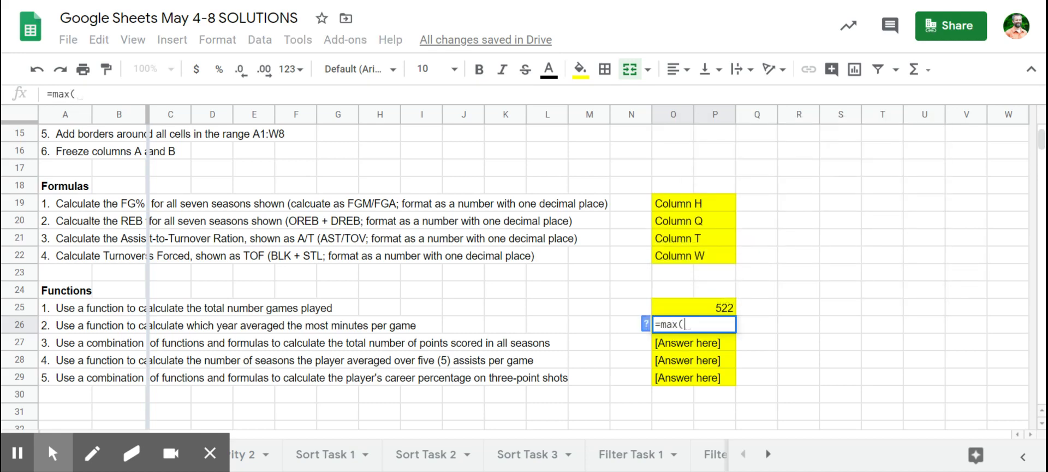
scroll(279, 303, "up", 5)
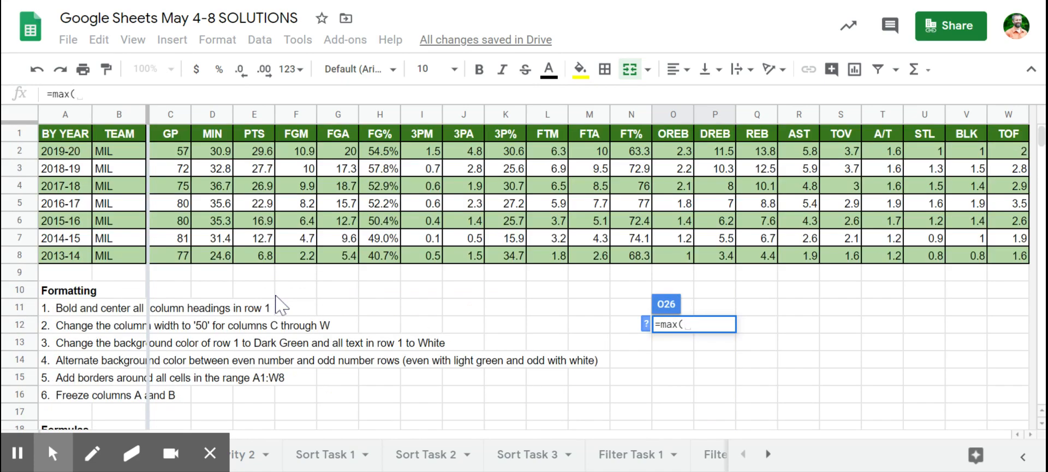
left_click_drag(219, 151, 221, 256)
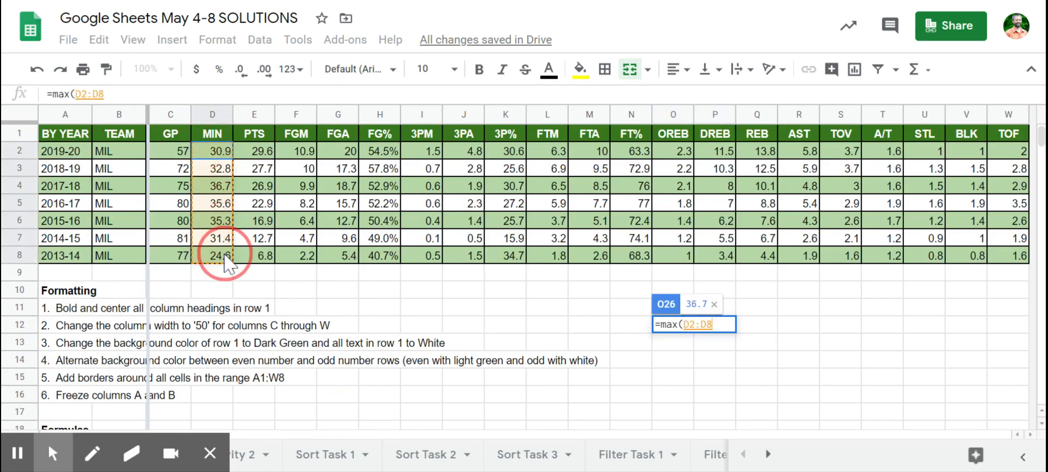
type(")")
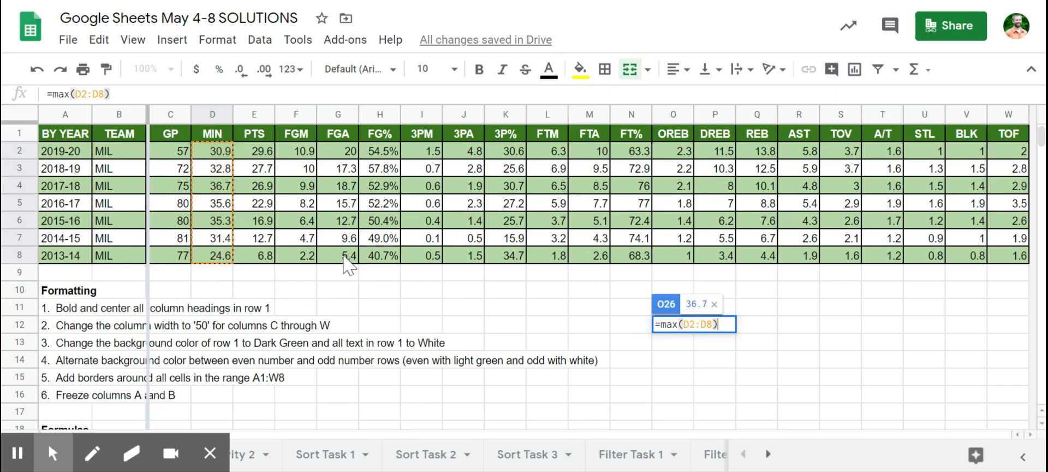
key("Return")
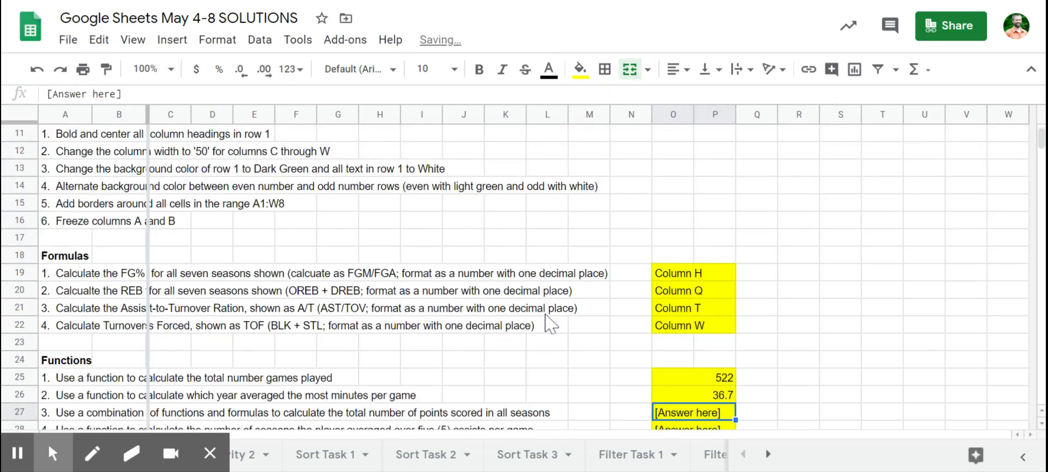
Look up the season with the highest MIN average and enter "2017-18" in Q26 beside the row 26 answer
scroll(603, 328, "down", 1)
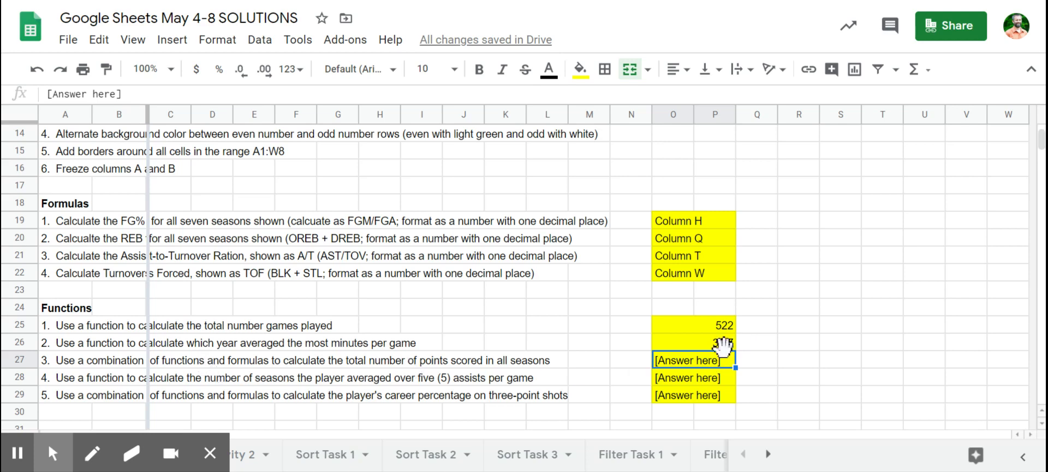
scroll(325, 260, "up", 5)
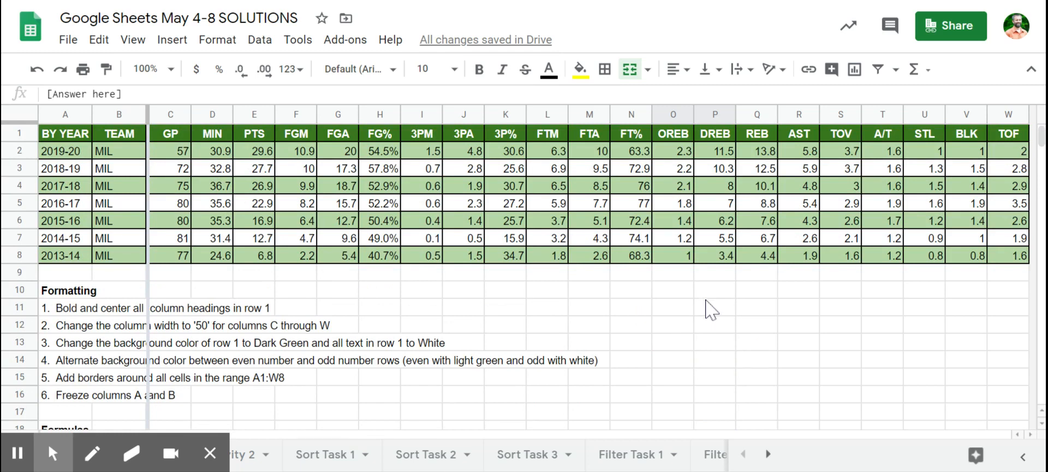
scroll(705, 306, "down", 5)
left_click(761, 327)
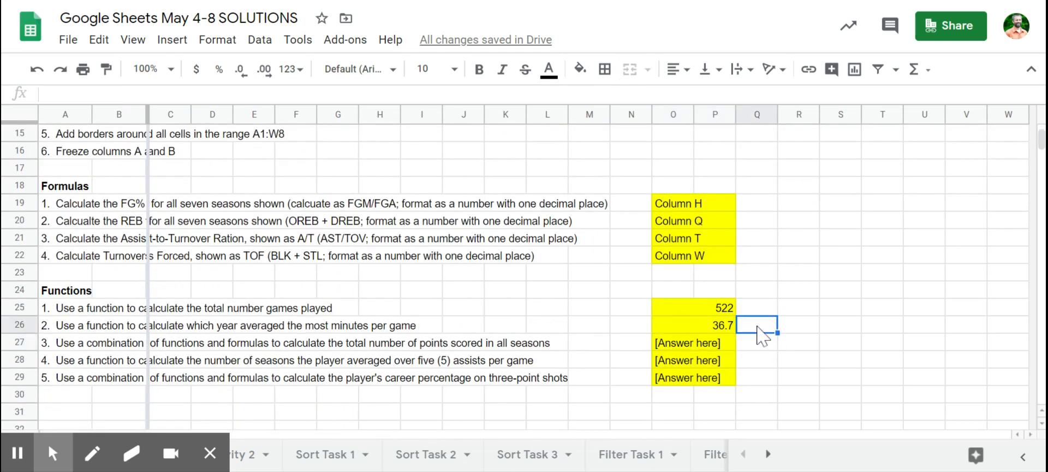
type("2017-18")
key("Return")
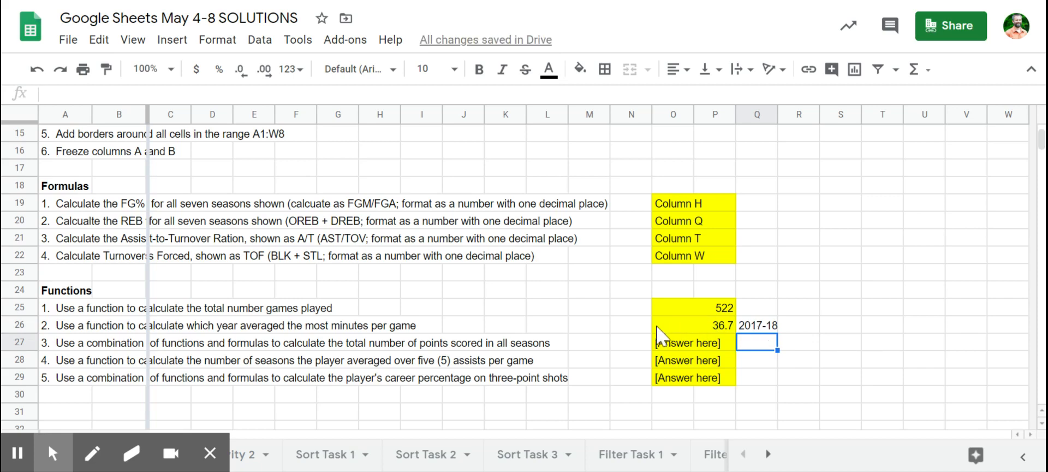
Insert one blank column between the PTS and FGM columns of the statistics table
left_click(698, 326)
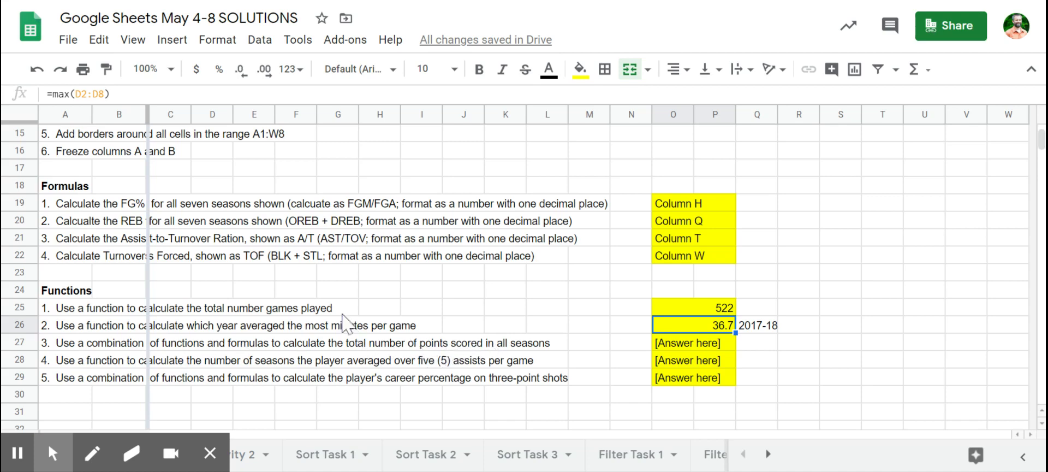
scroll(344, 322, "up", 5)
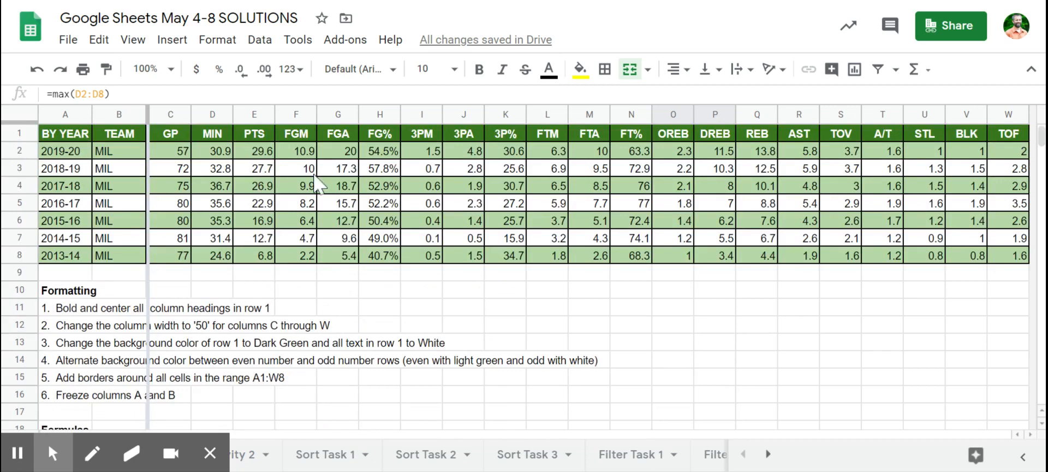
right_click(296, 116)
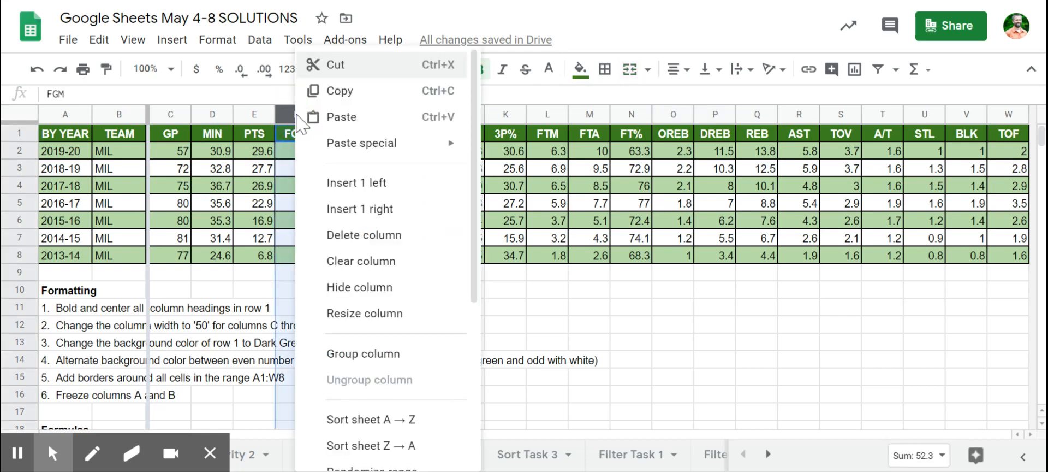
left_click(362, 185)
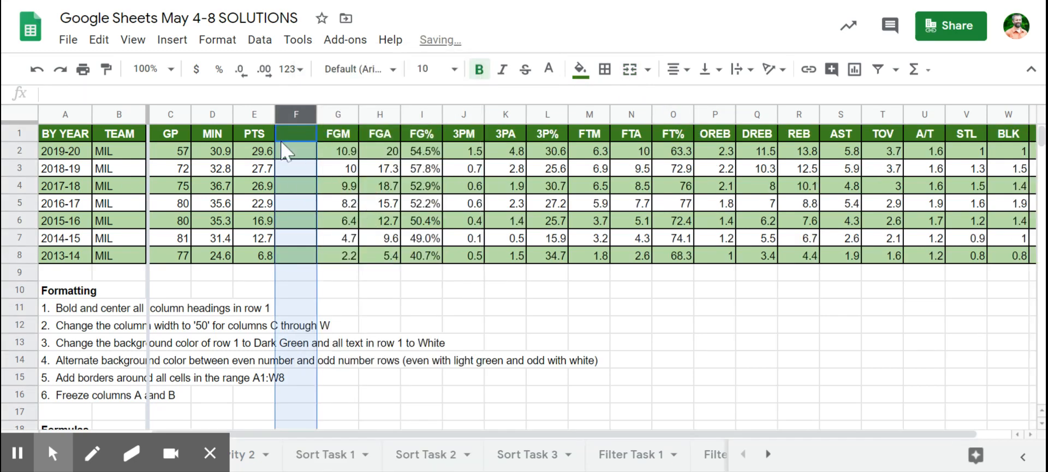
Enter the heading "TPTS" in cell F1 of the new blank column
left_click(307, 132)
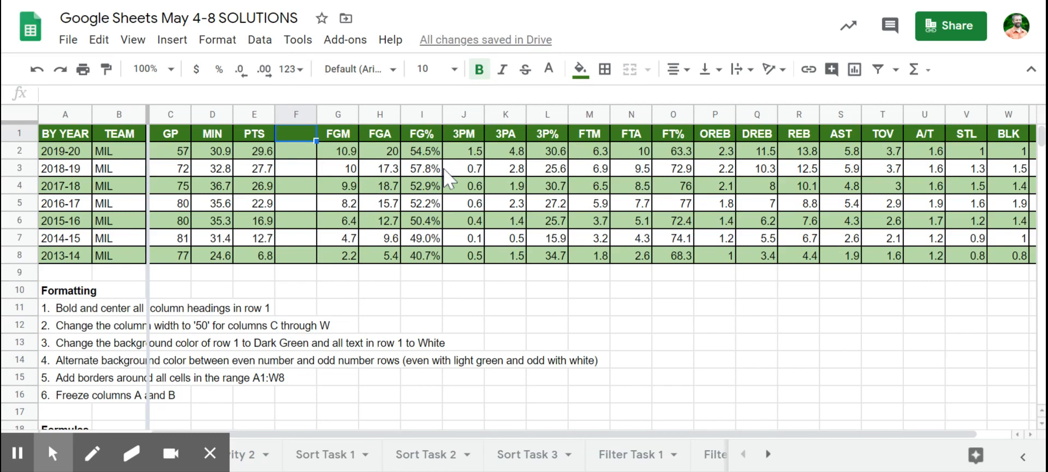
type("TPTS")
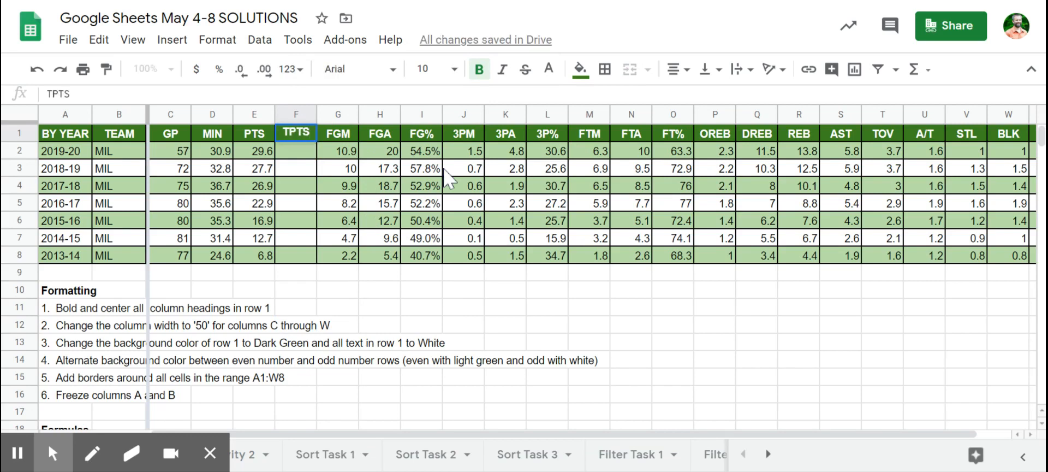
key("Return")
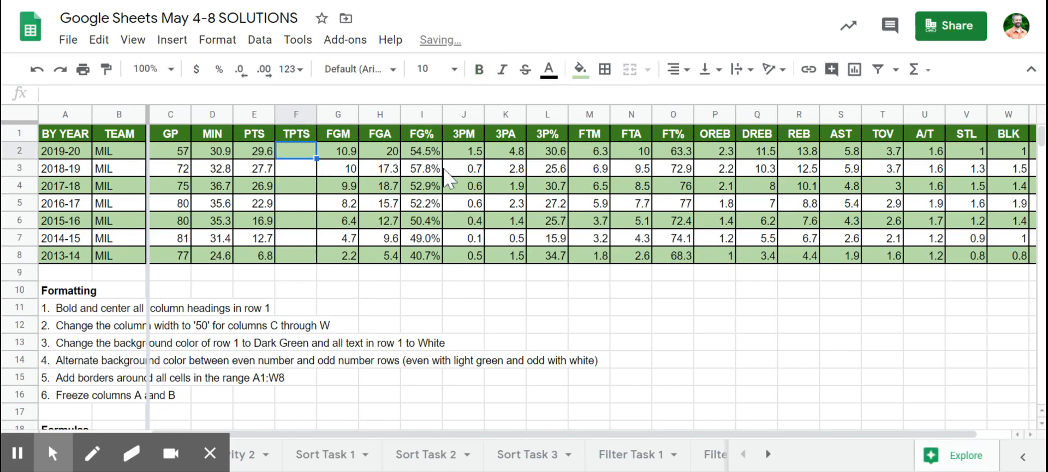
Calculate the 2019-20 total points in F2 with =E2*C2 and display the result without decimal places
left_click(264, 153)
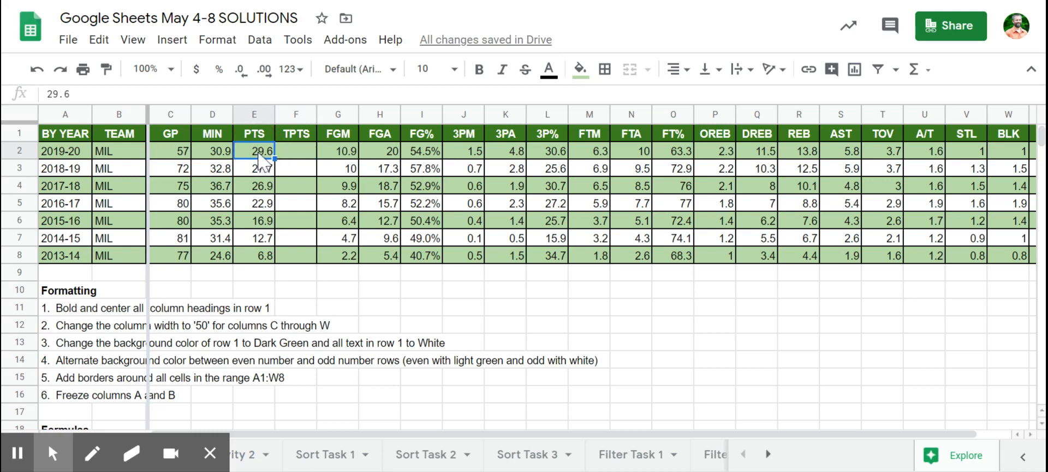
left_click(298, 156)
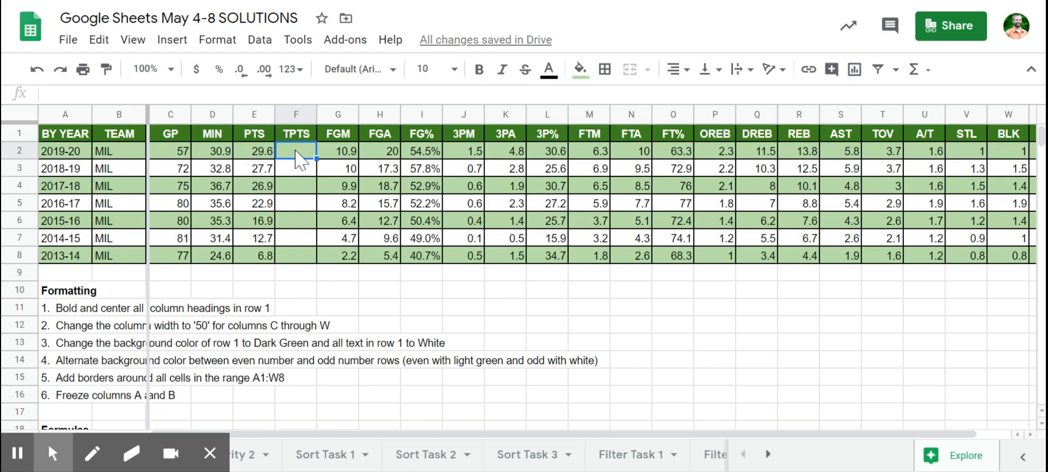
type("=")
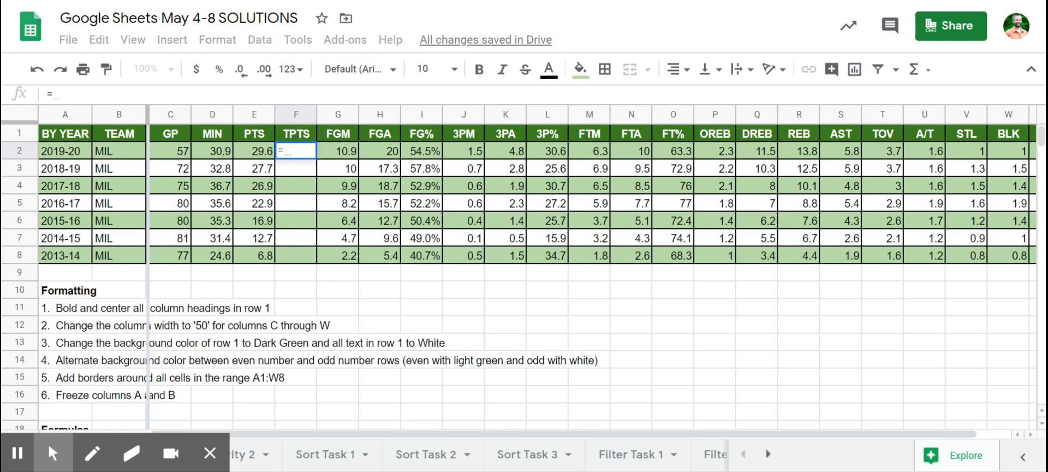
left_click(258, 151)
type("*")
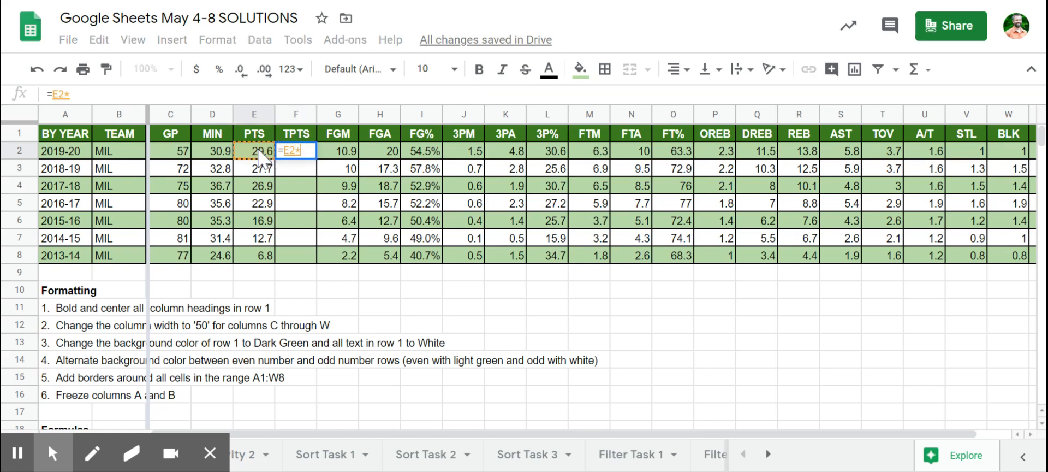
left_click(170, 152)
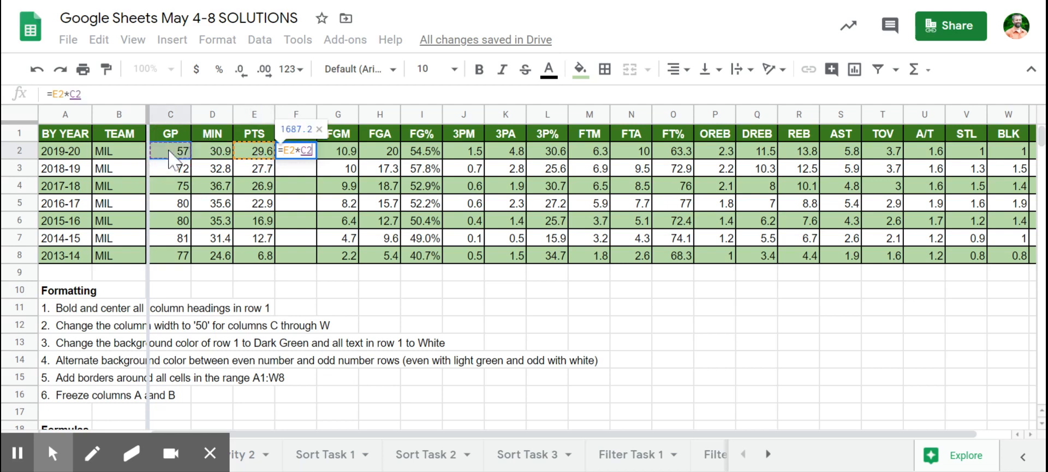
key("Return")
key("Up")
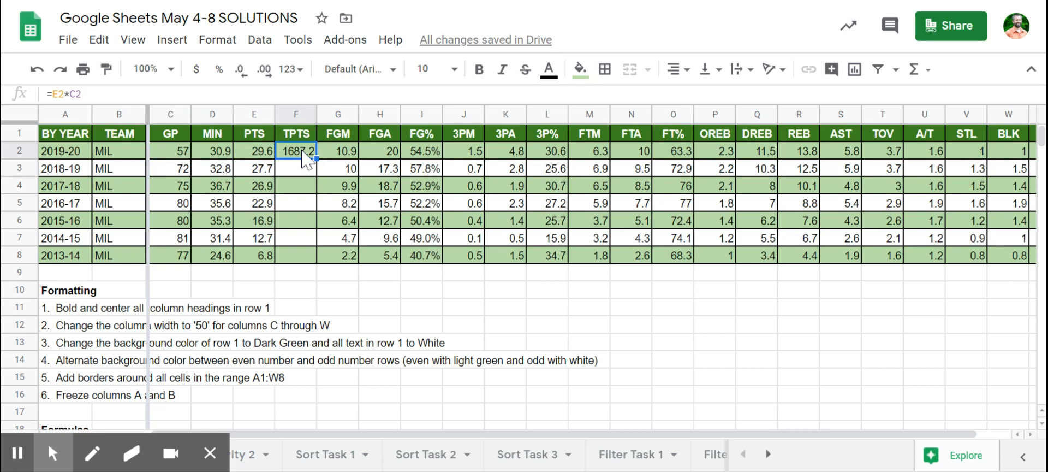
left_click(241, 77)
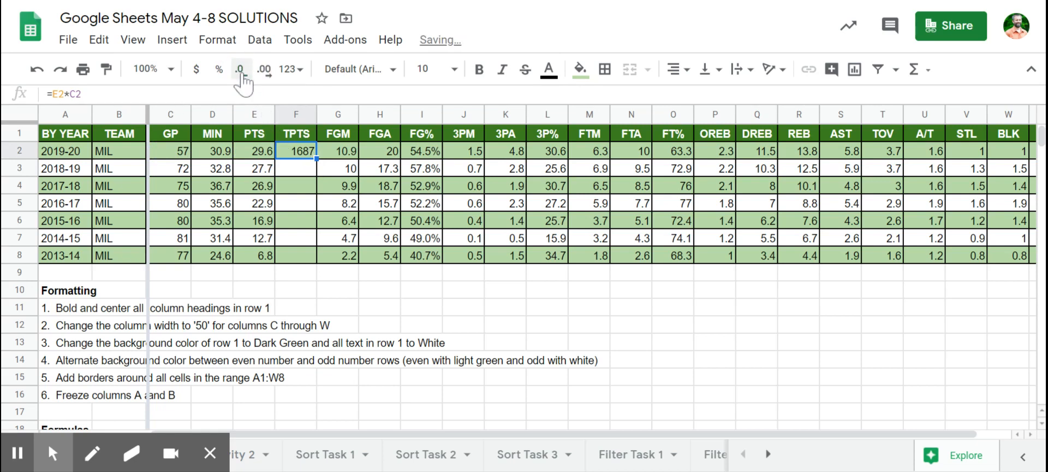
Calculate the 2018-19 total points in F3 with =E3*C3, displayed as a whole number
left_click(301, 166)
type("=")
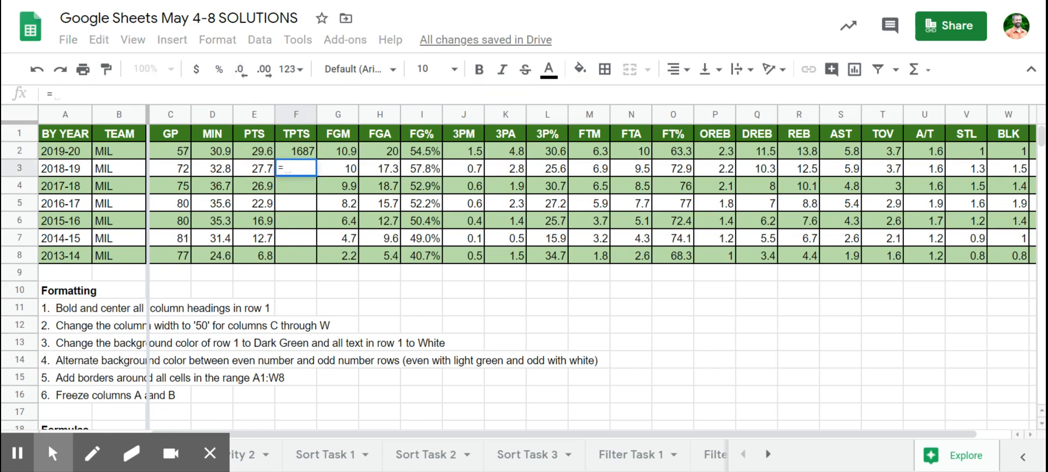
left_click(266, 171)
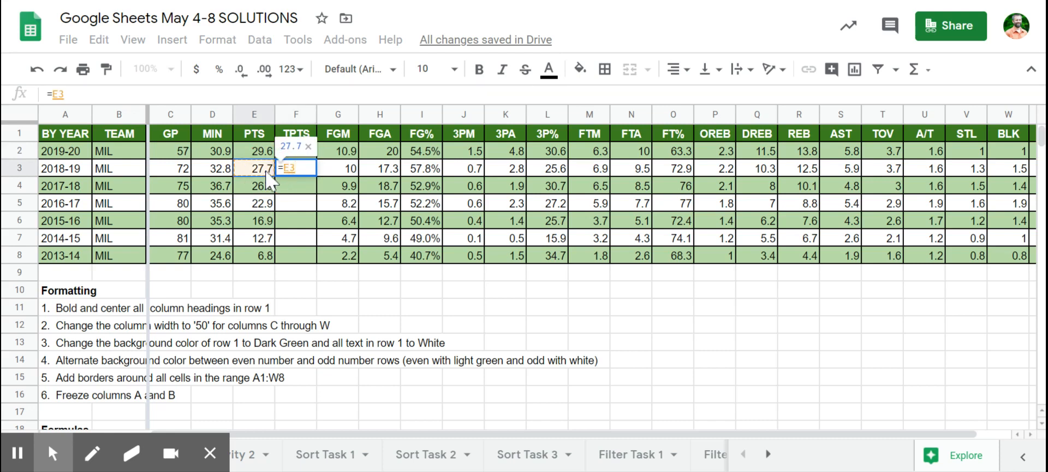
type("*")
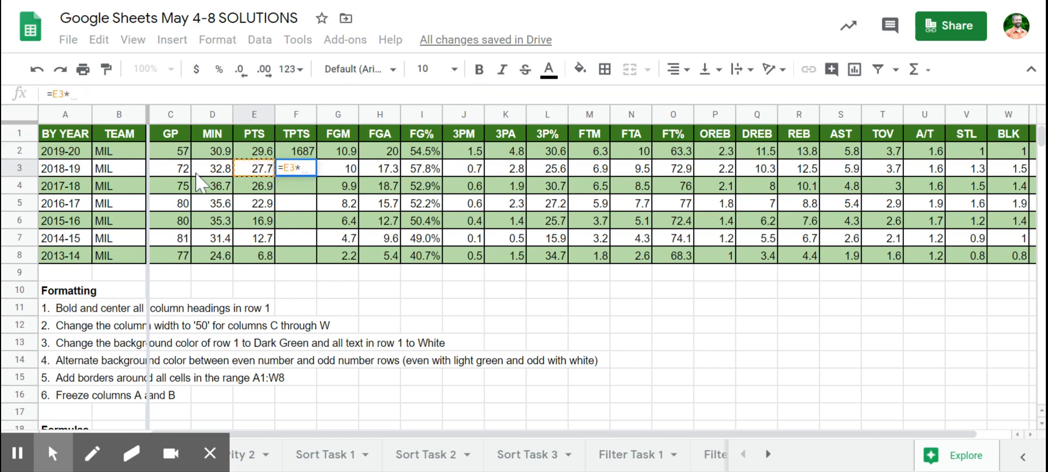
left_click(173, 168)
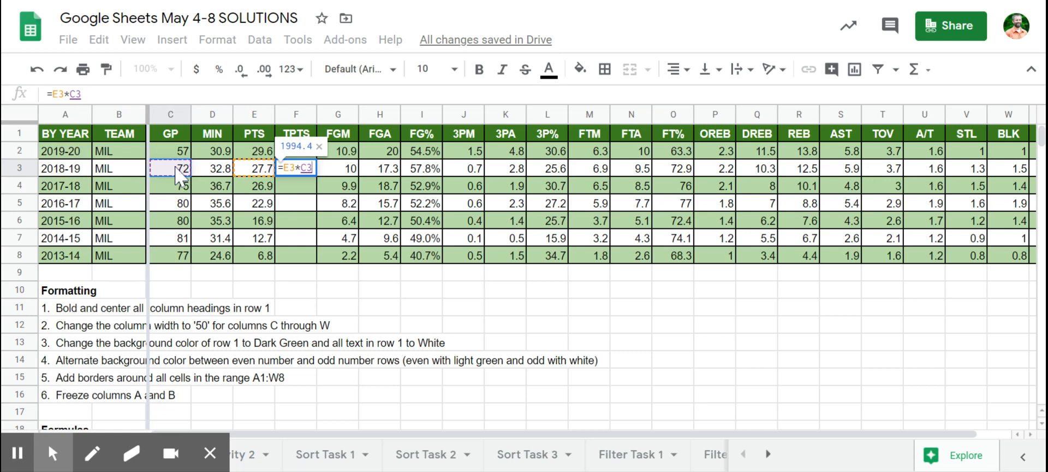
key("Return")
left_click(290, 170)
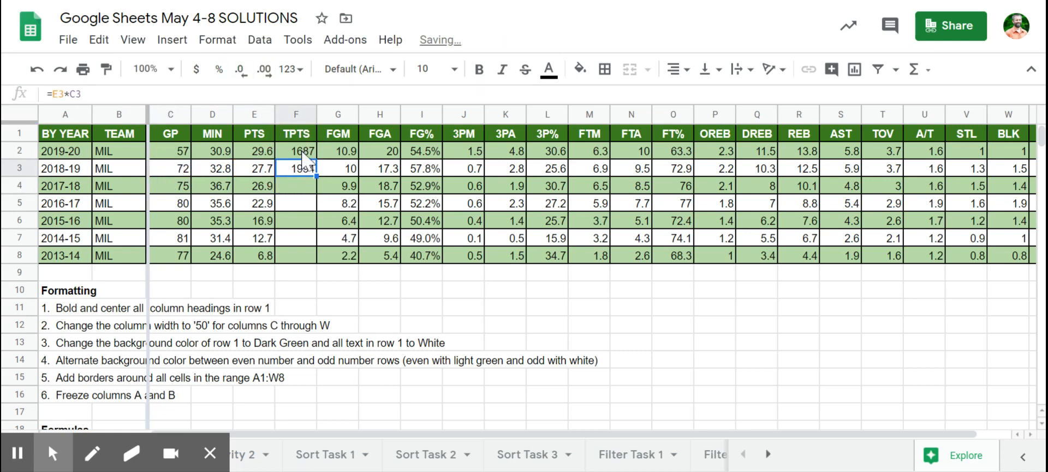
Fill the total-points formulas from F2:F3 down through F8 for the remaining seasons
mouse_move(302, 150)
left_mouse_down()
mouse_move(318, 255)
mouse_move(306, 258)
left_mouse_up()
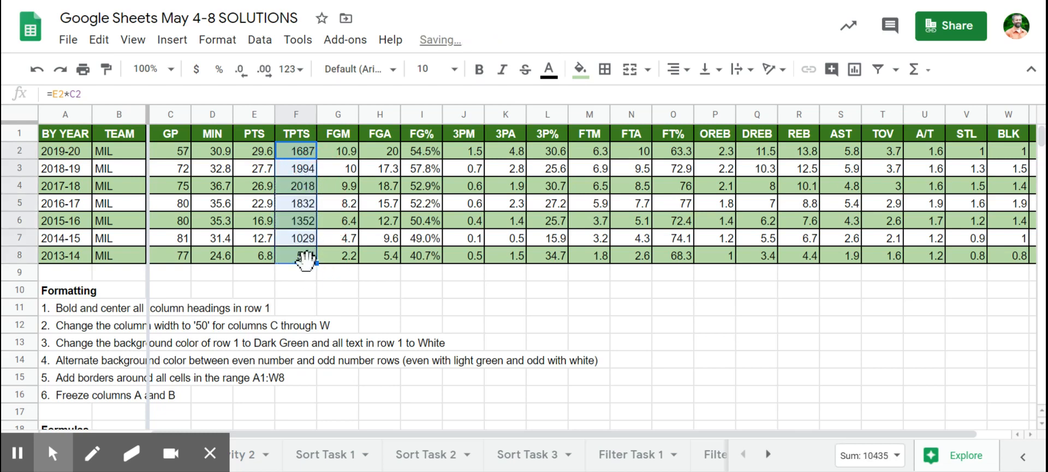
left_click(305, 273)
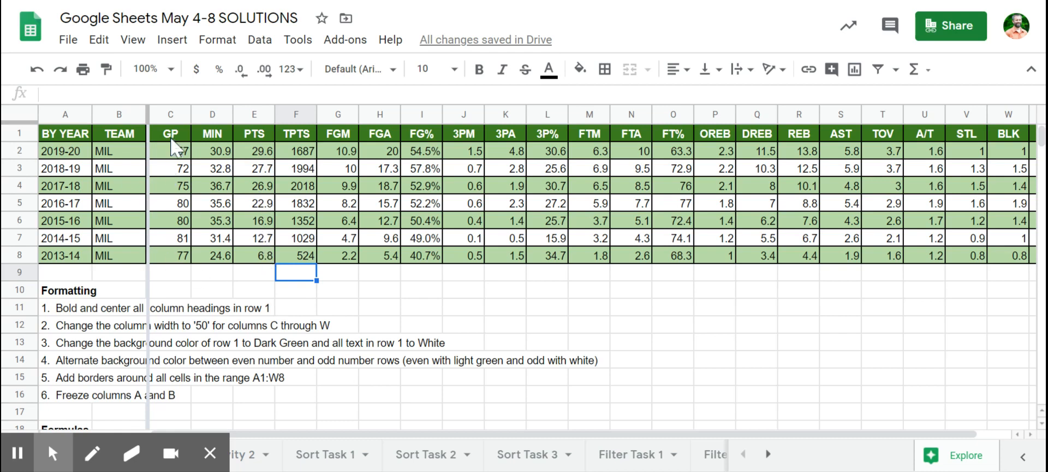
type("a")
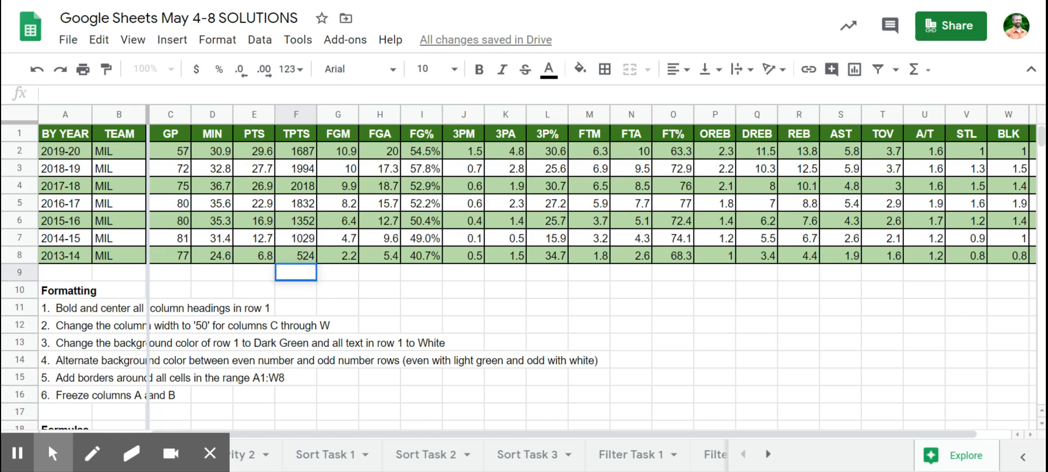
left_click(331, 275)
left_click_drag(304, 150, 304, 257)
left_click(304, 257)
Answer the total-points question in P27 with the formula =sum(F2:F8) over the TPTS column
scroll(571, 362, "down", 8)
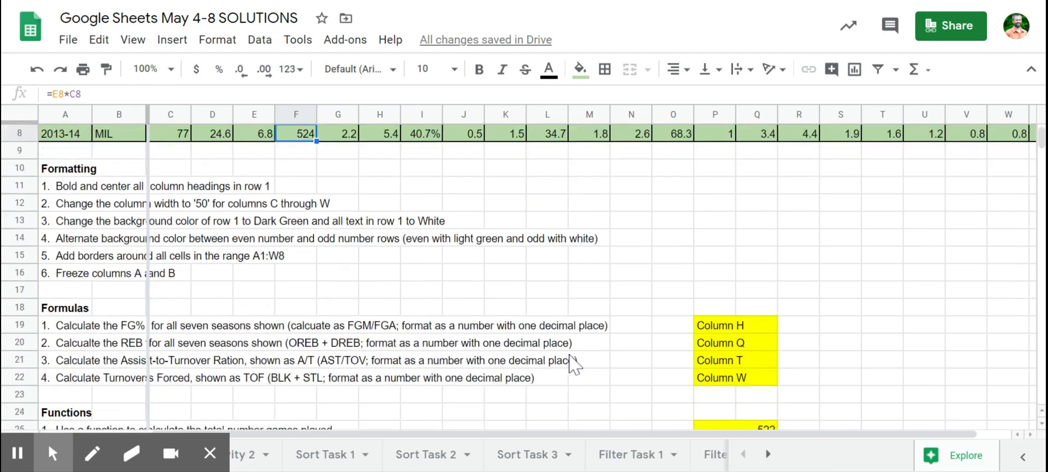
scroll(569, 363, "up", 1)
scroll(570, 364, "up", 1)
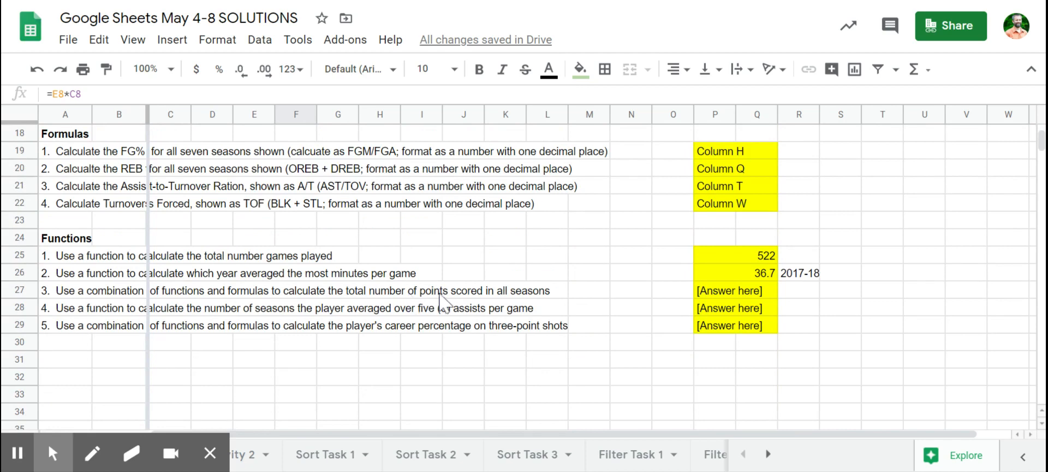
left_click(713, 287)
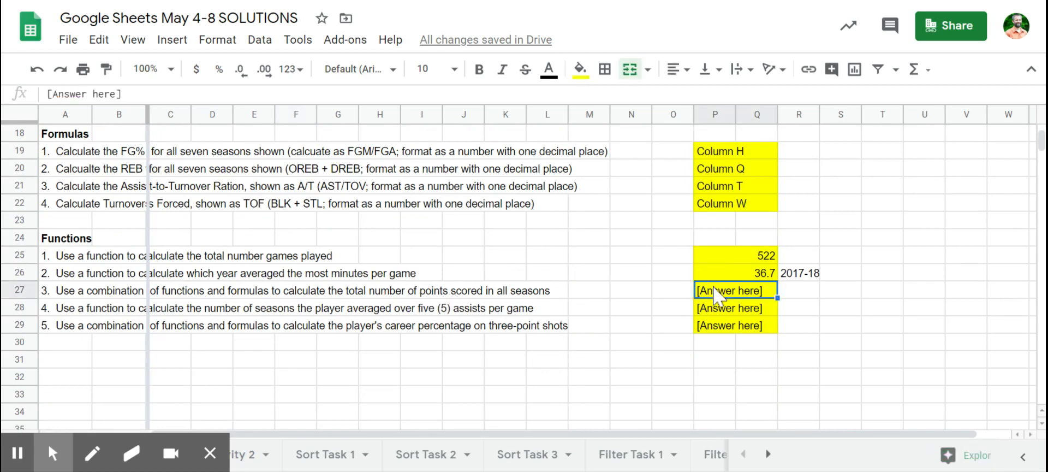
type("=sum(")
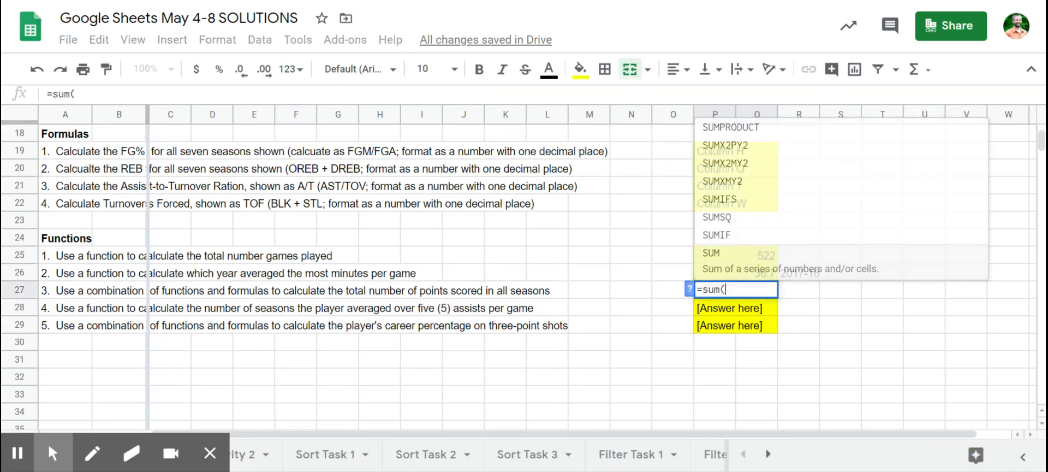
scroll(327, 251, "up", 6)
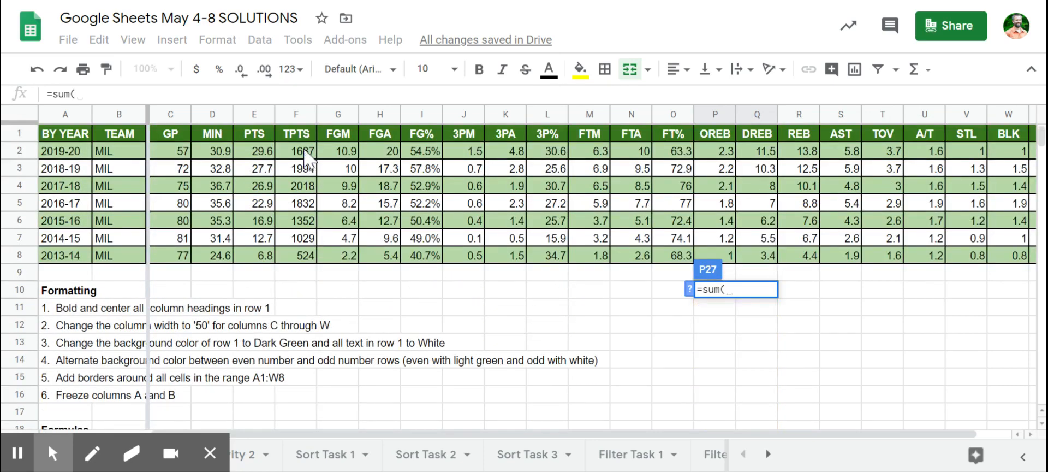
left_click_drag(304, 153, 309, 262)
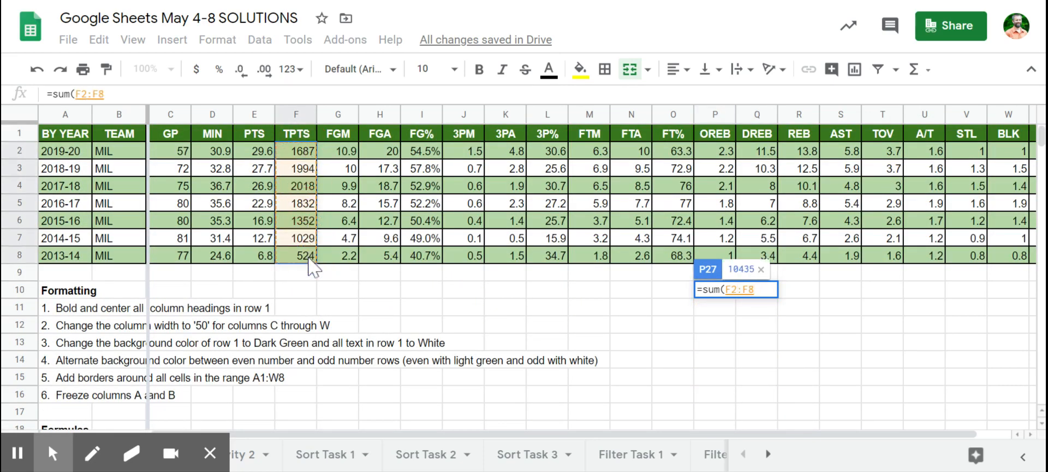
type(")")
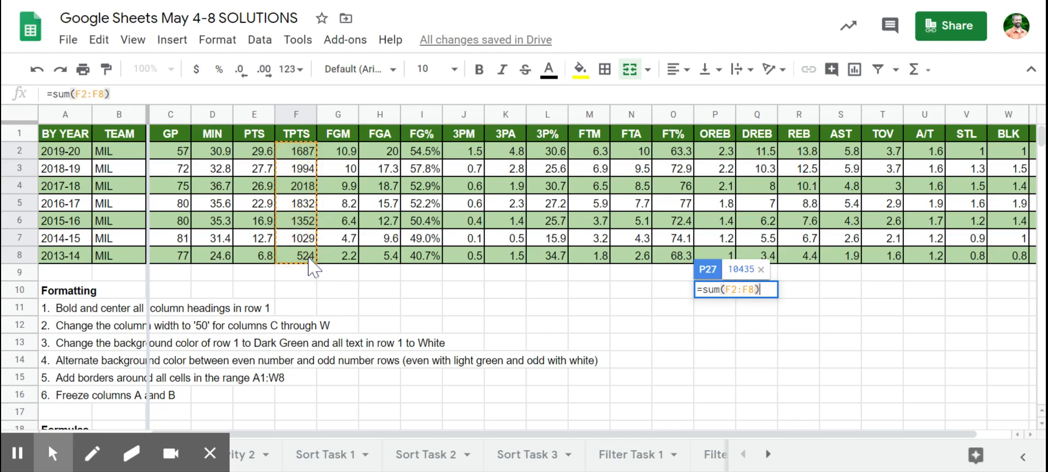
key("Return")
scroll(650, 368, "down", 1)
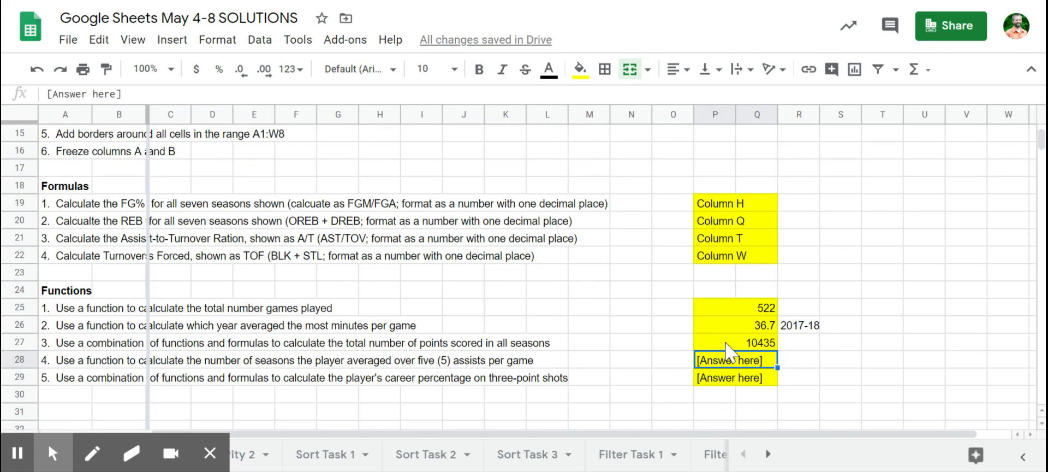
left_click(753, 340)
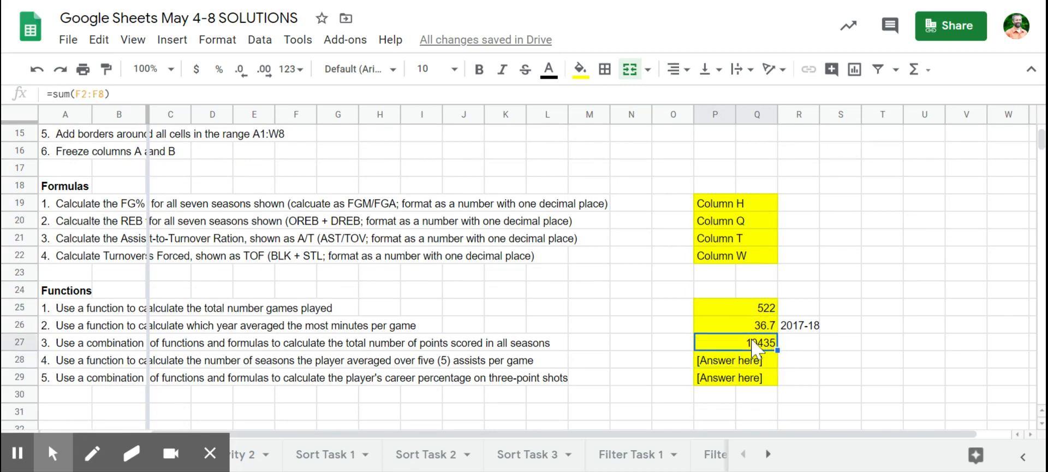
Answer the seasons-over-five-assists question in P28 with the formula =countif(S2:S8, ">5") over the AST column
left_click(750, 363)
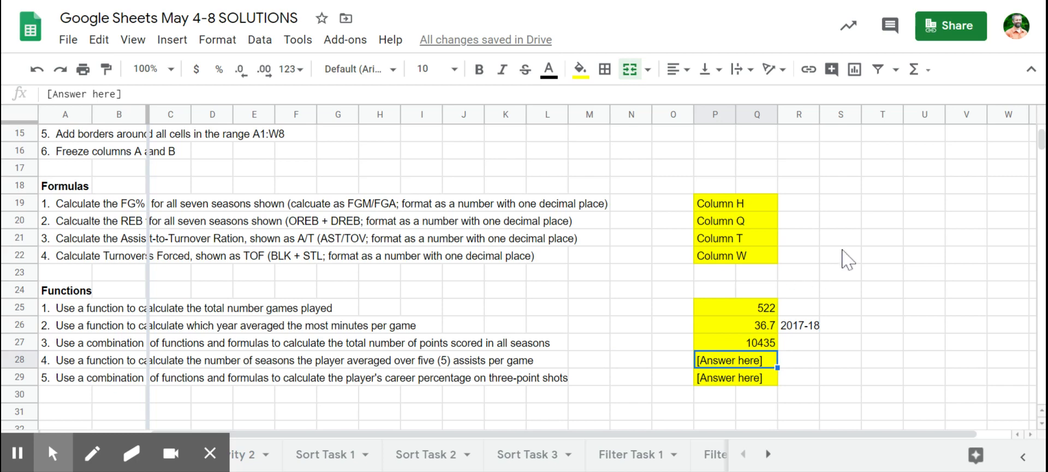
scroll(822, 273, "up", 5)
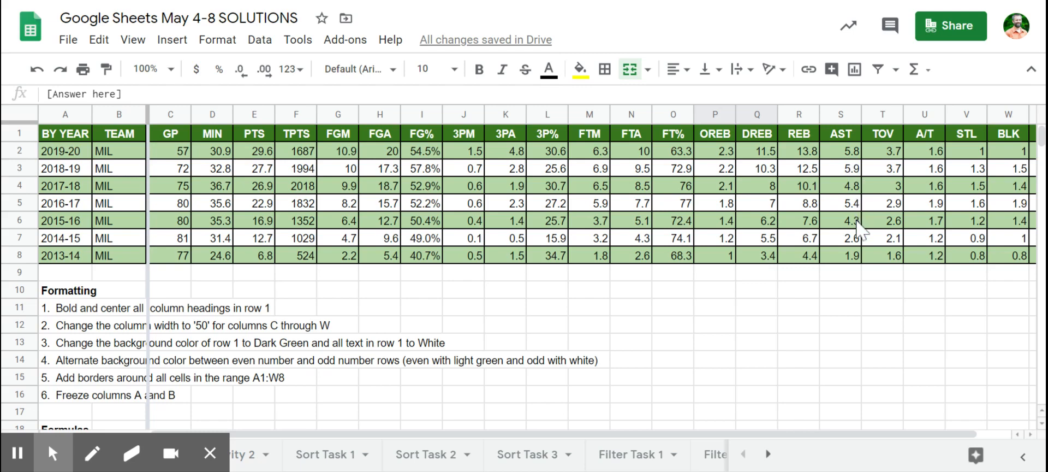
scroll(709, 322, "down", 5)
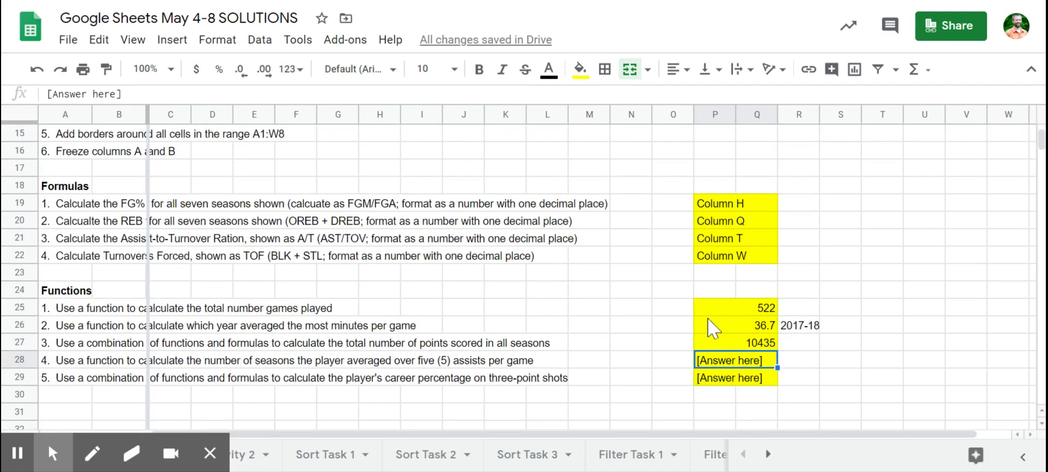
type("=")
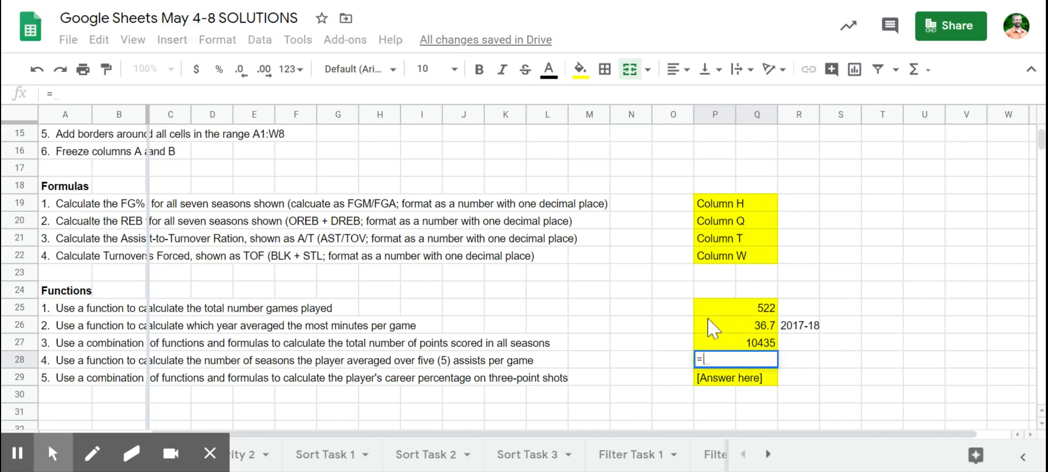
type("countif")
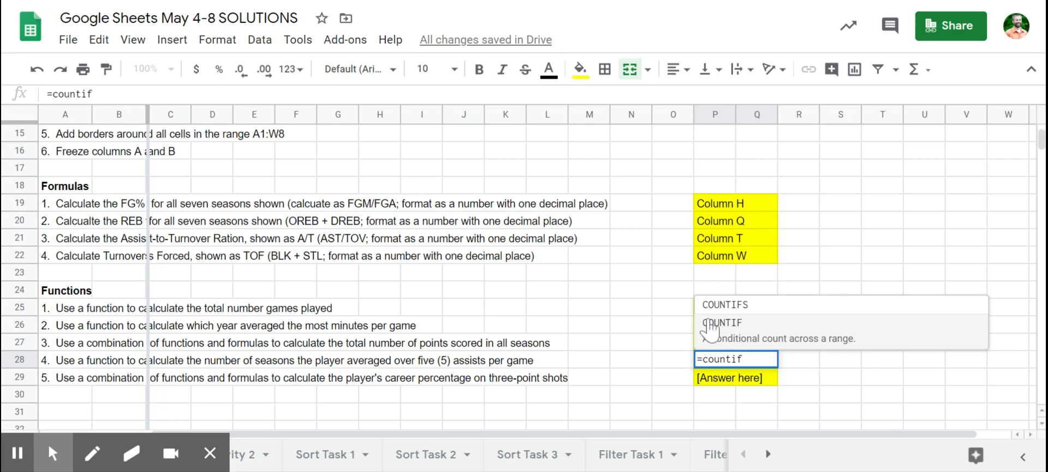
type("(")
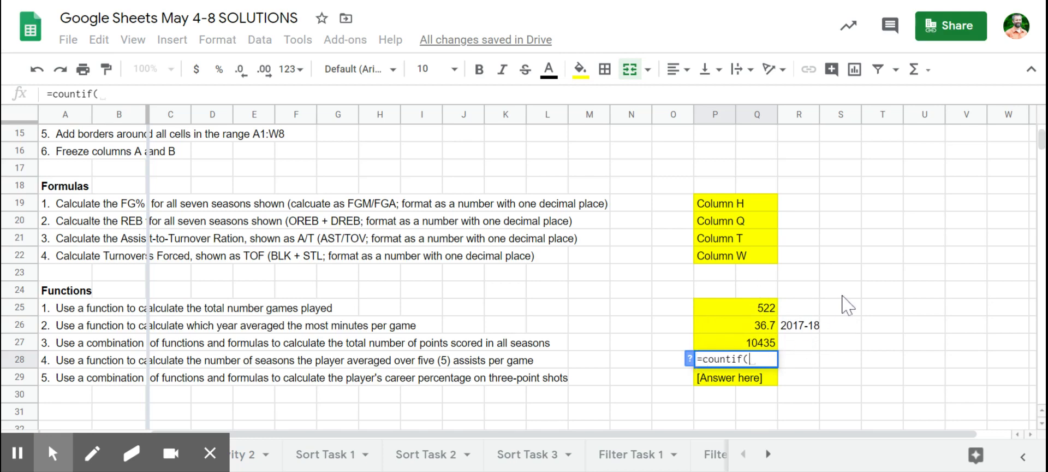
scroll(846, 306, "up", 5)
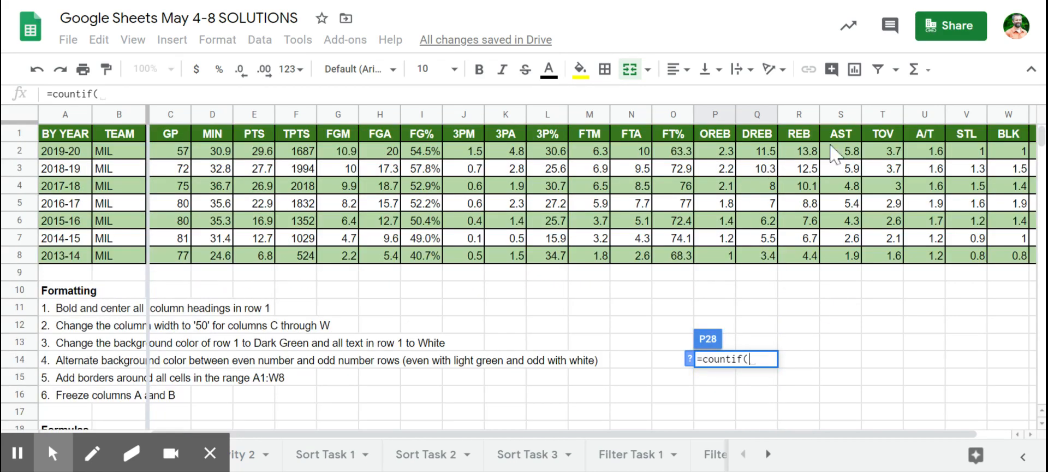
left_click_drag(843, 152, 850, 257)
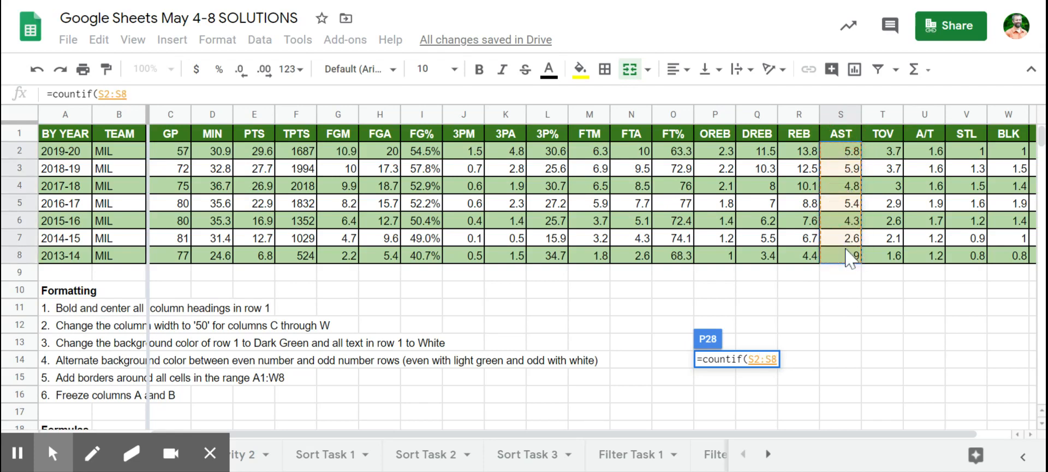
type(", ")
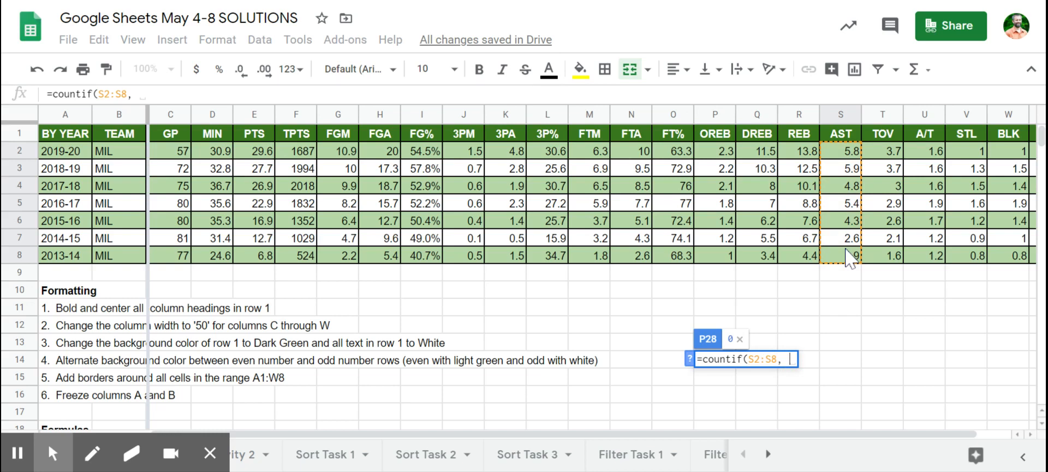
type("\"")
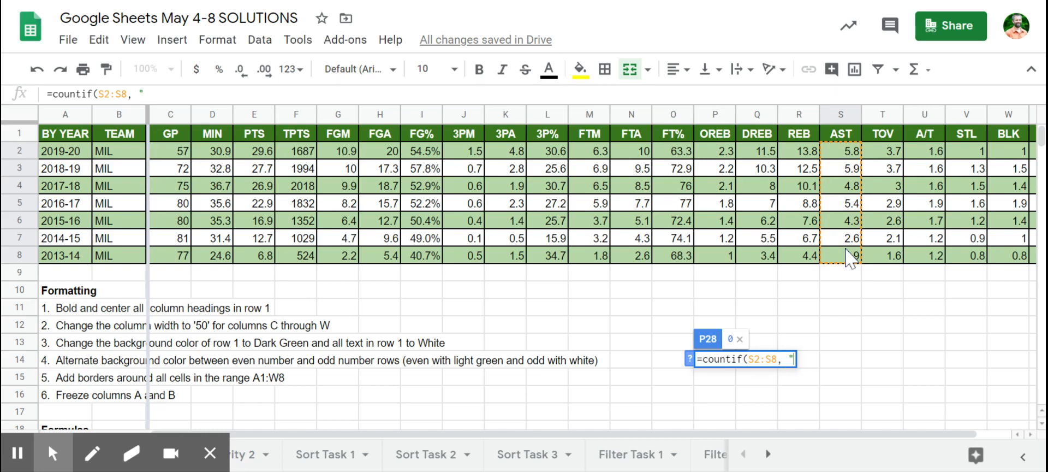
type(">5\")")
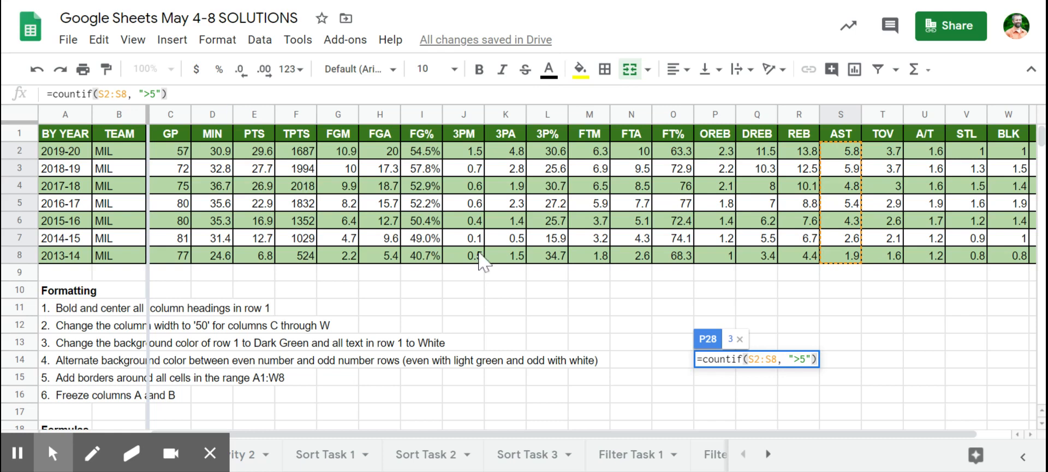
key("Return")
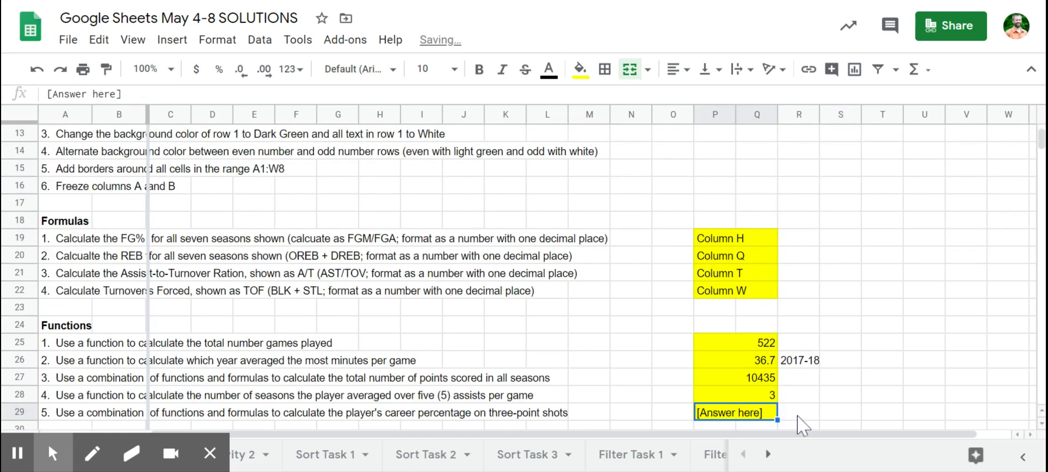
left_click(771, 395)
scroll(860, 324, "up", 4)
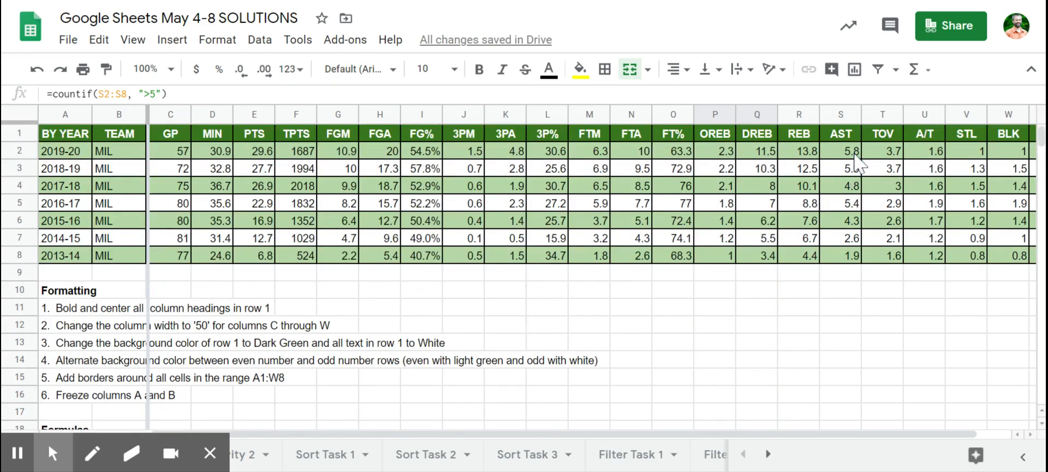
scroll(849, 301, "down", 4)
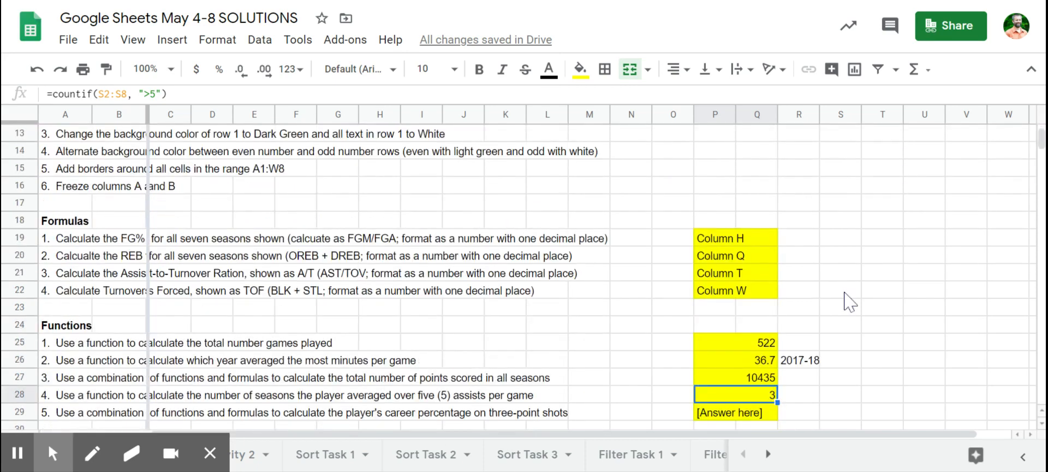
scroll(827, 299, "down", 1)
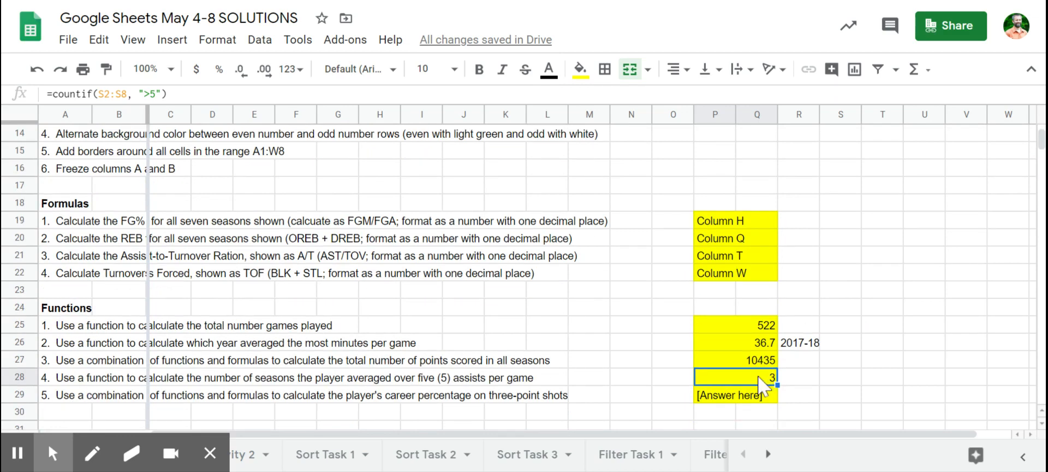
Insert an empty column before 3PA and another before 3P% for the season totals of three-pointers made and attempted
left_click(719, 398)
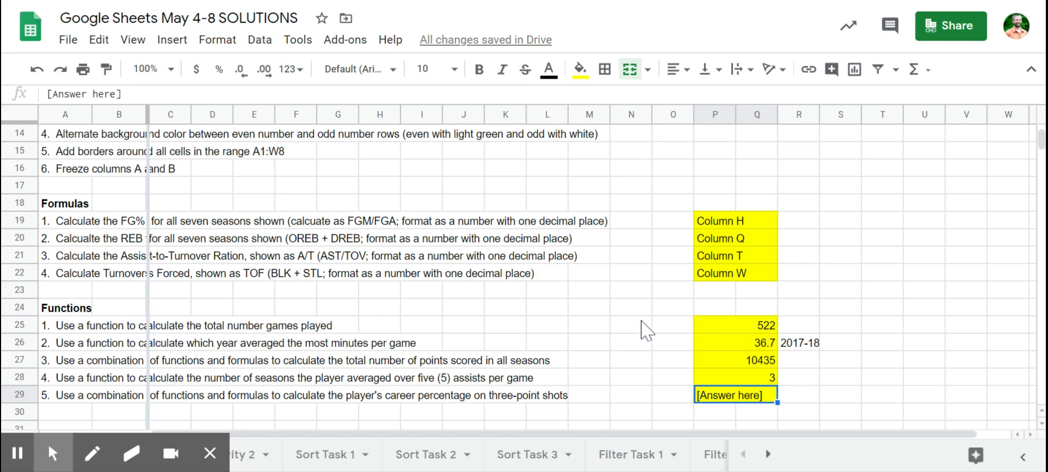
scroll(595, 331, "up", 5)
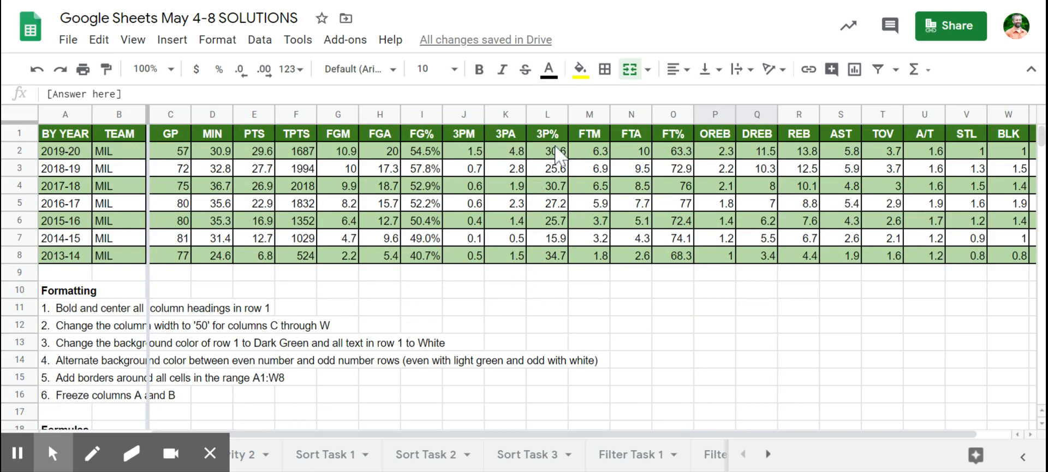
left_click_drag(557, 155, 560, 253)
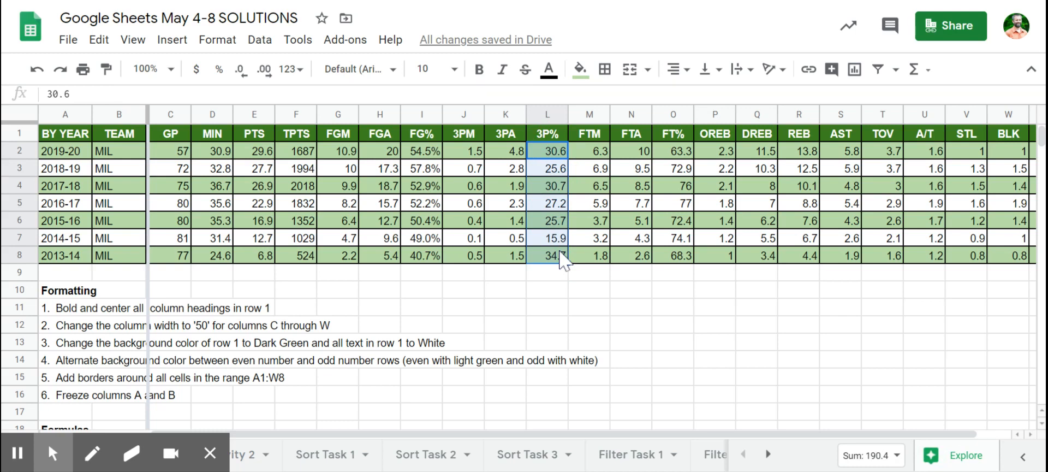
left_click(561, 253)
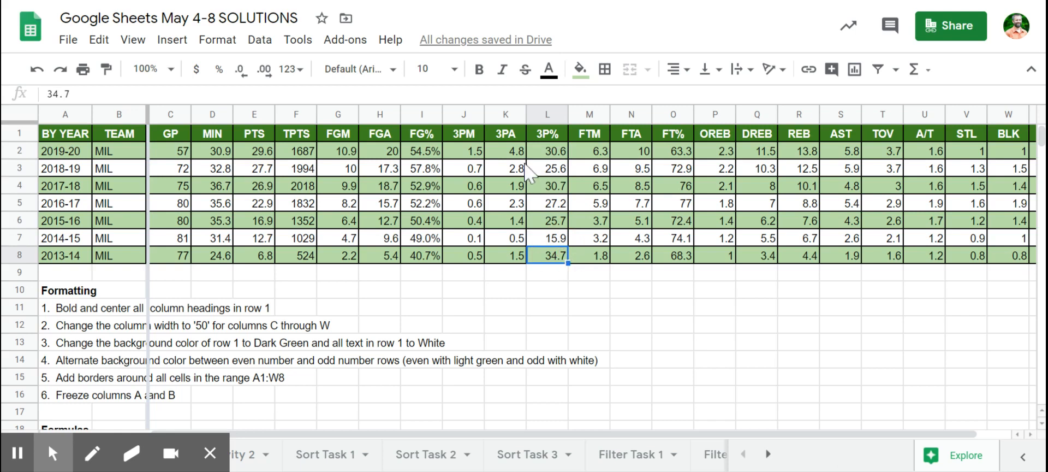
left_click(506, 143)
right_click(507, 143)
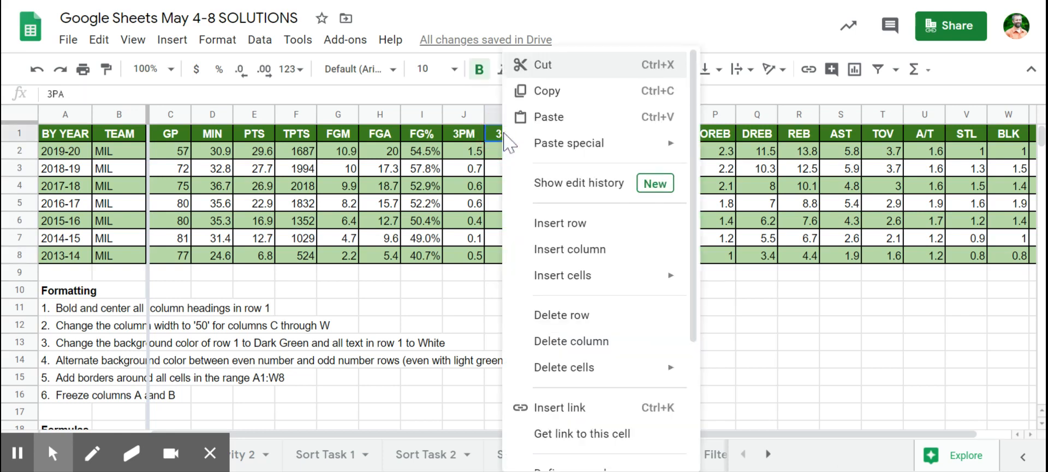
left_click(568, 250)
left_click(587, 133)
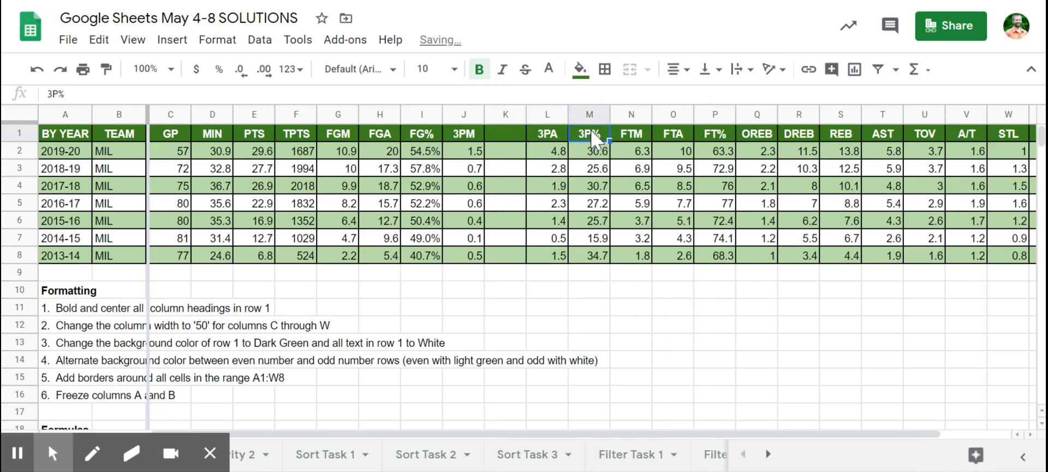
right_click(588, 133)
left_click(645, 250)
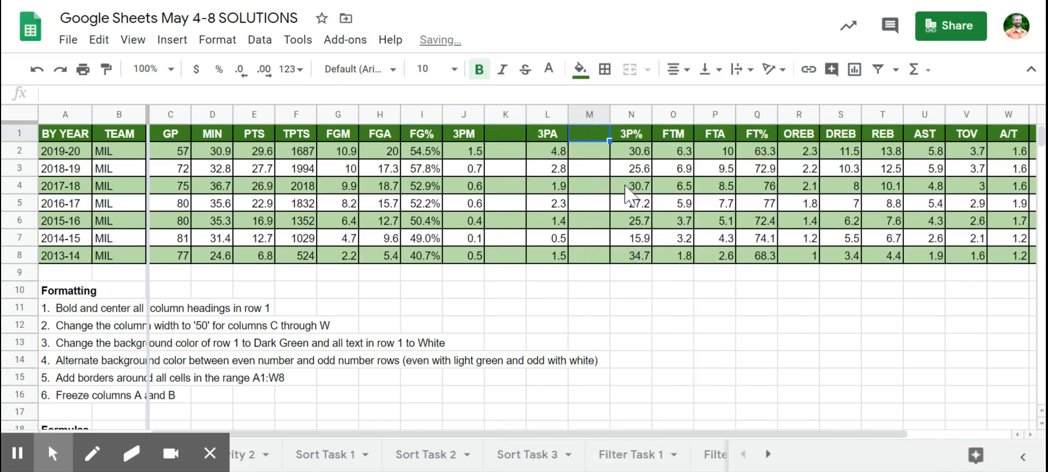
Calculate the 2019-20 total three-pointers made in K2 with =J2*C2 and display the result without decimal places
left_click(505, 157)
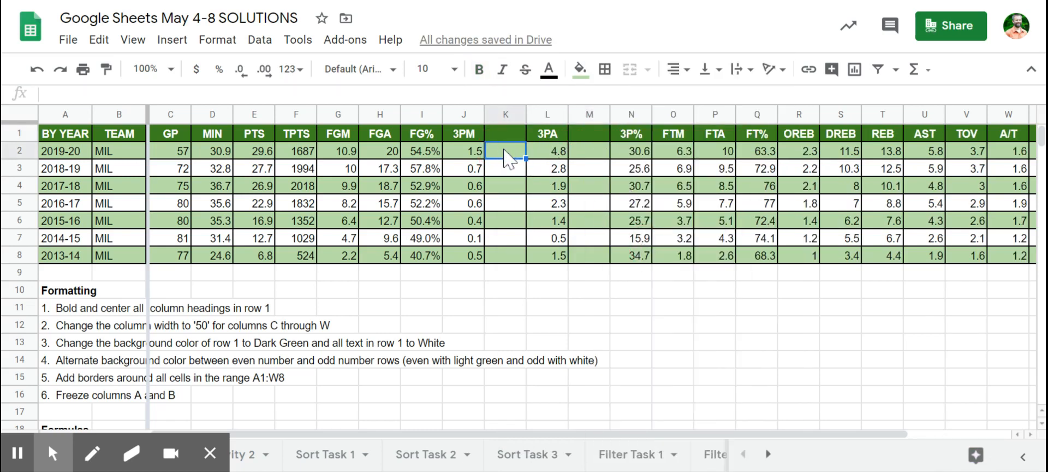
left_click(467, 157)
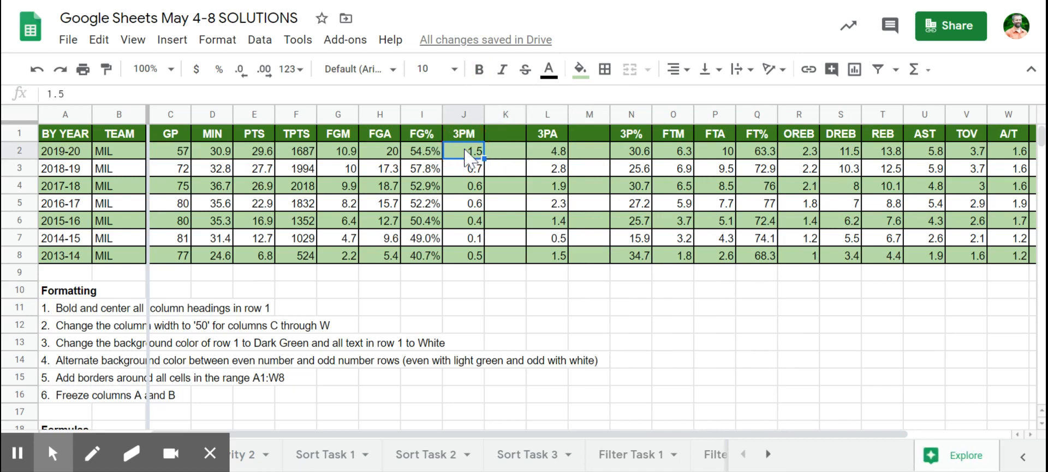
left_click(498, 156)
type("=")
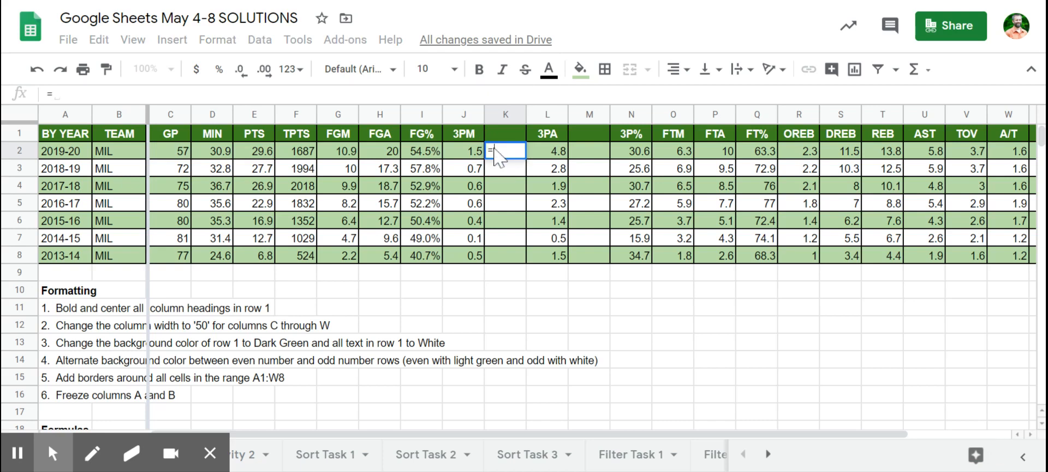
left_click(479, 153)
type("*")
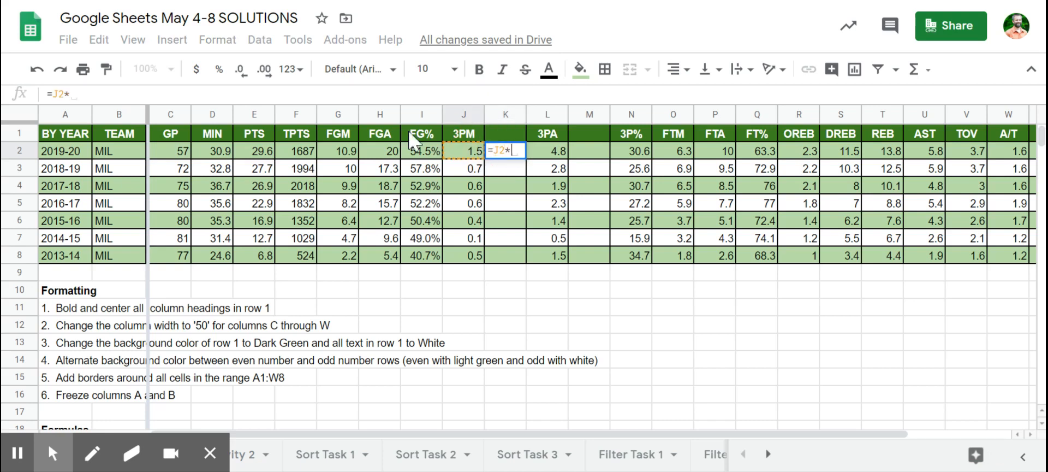
left_click(164, 151)
key("Return")
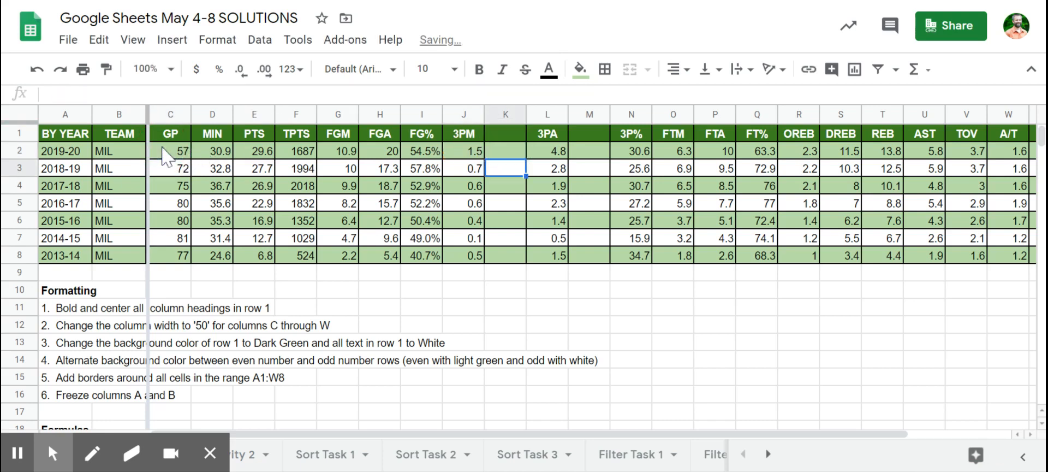
key("Up")
key("Right")
key("Right")
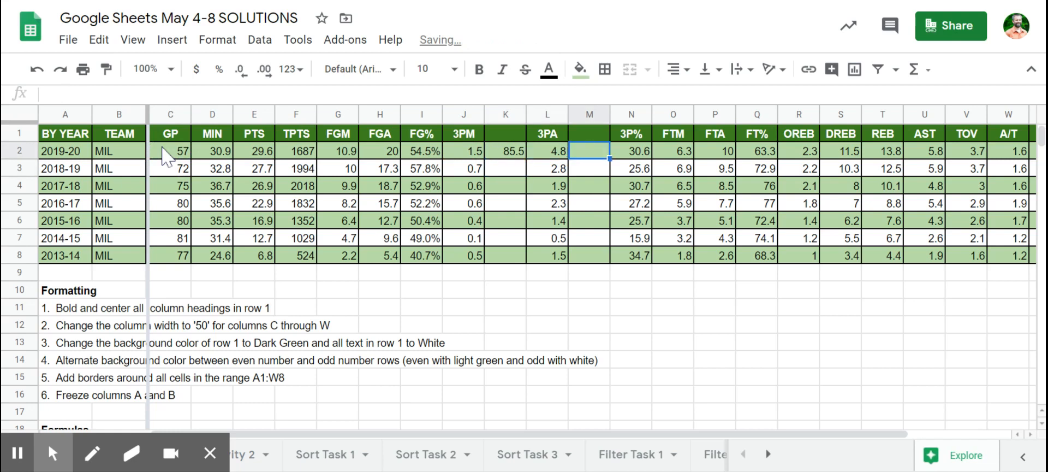
left_click(512, 153)
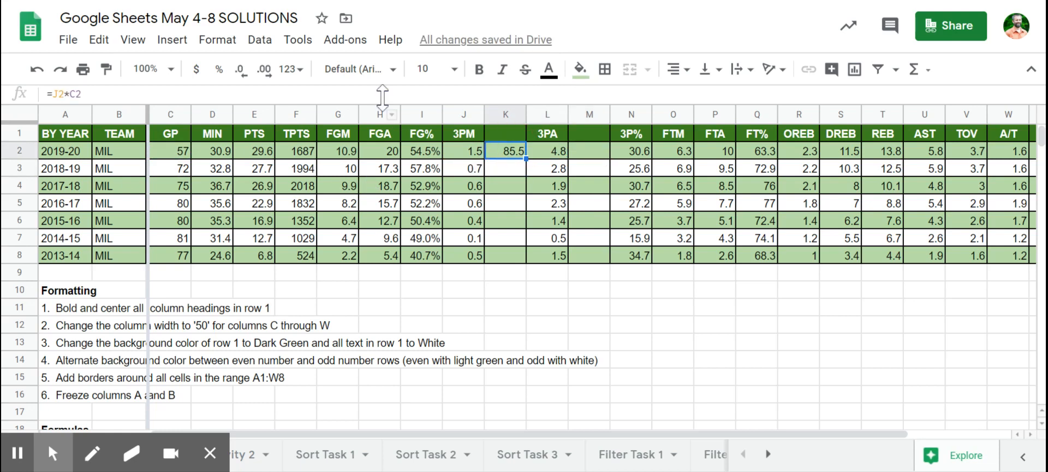
left_click(240, 69)
Calculate the 2019-20 total three-pointers attempted in M2 with =L2*C2 and display the result without decimal places
left_click(592, 153)
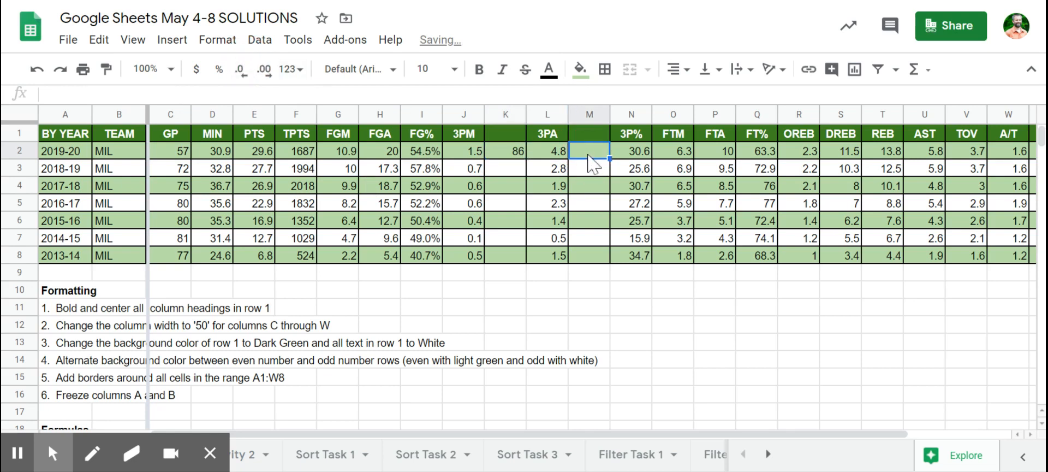
type("=")
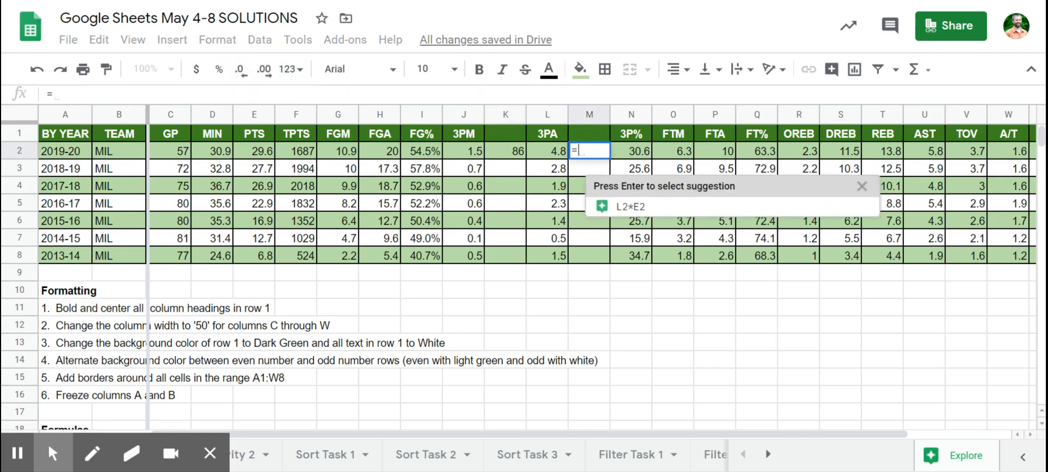
left_click(565, 162)
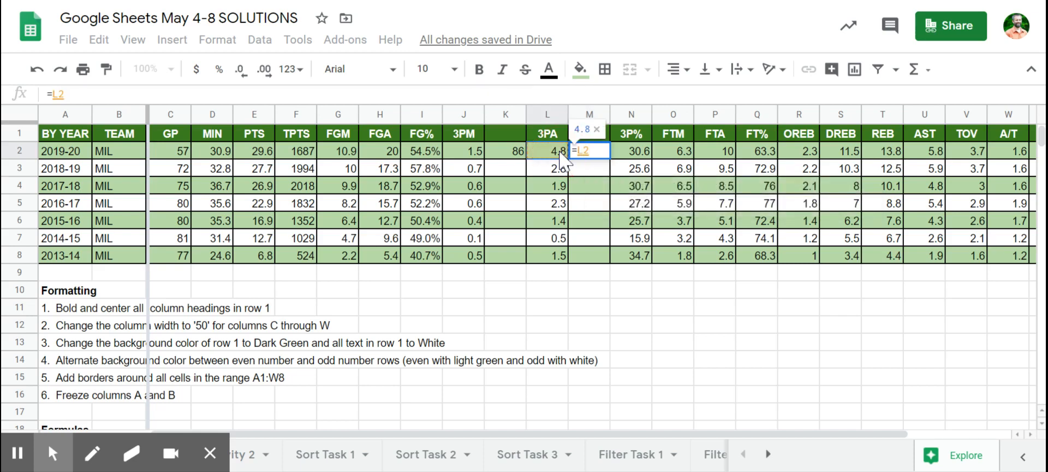
type("*")
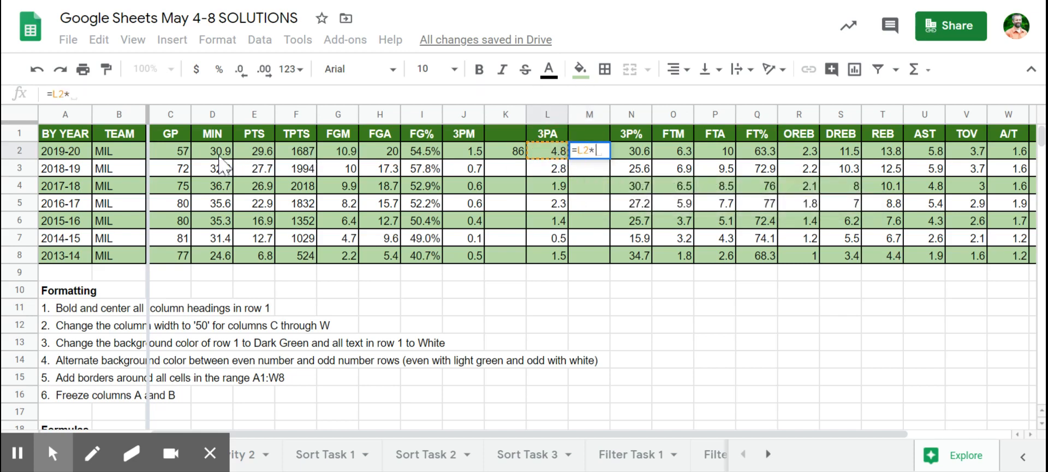
left_click(180, 152)
key("Return")
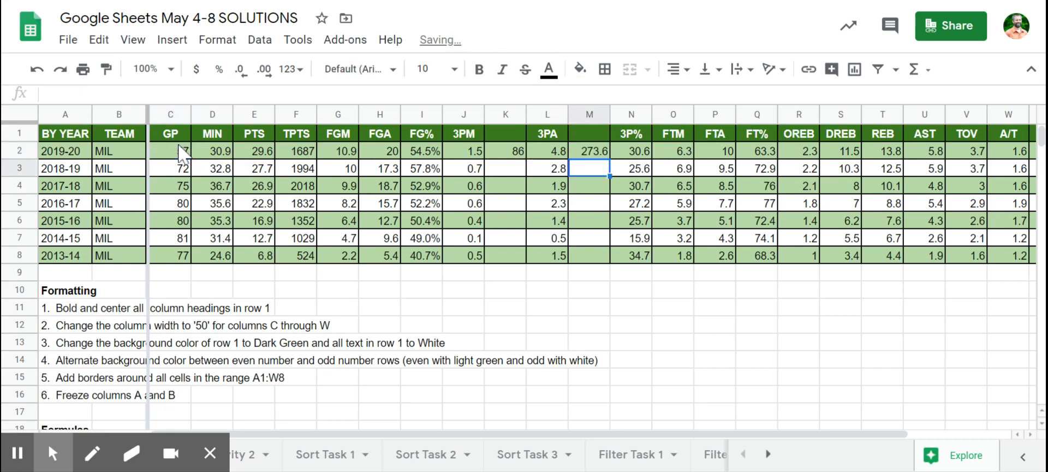
left_click(590, 155)
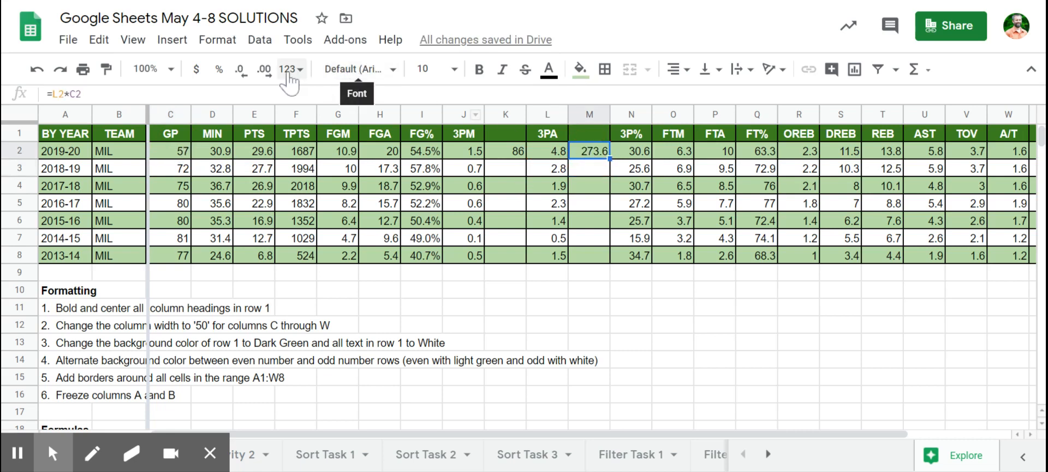
left_click(240, 69)
Label the two new season-total columns with the headings T3PM in K1 and T3PA in M1
left_click(519, 170)
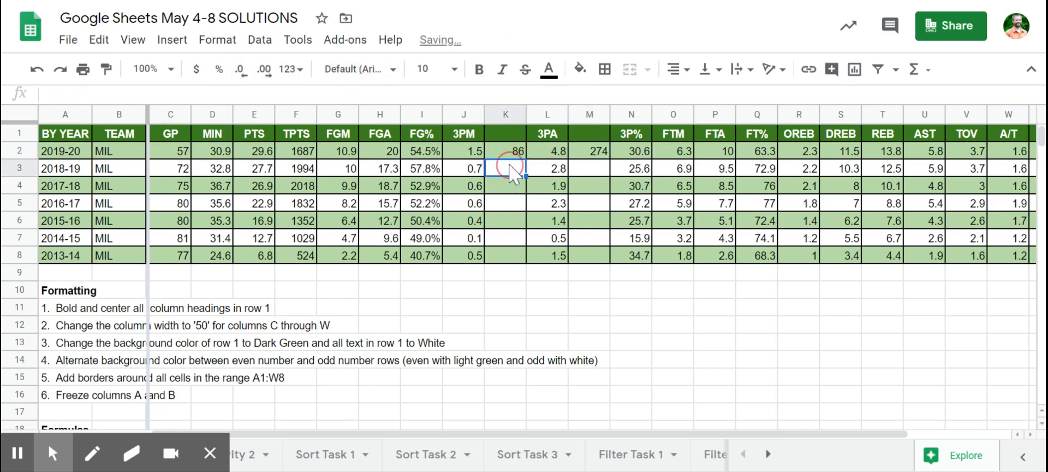
left_click(514, 134)
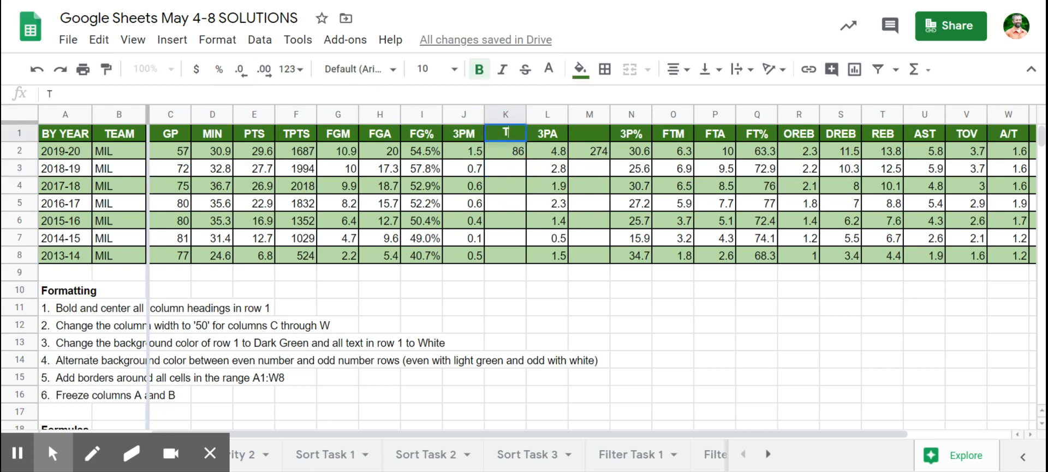
type("T#PM")
key("BackSpace")
key("BackSpace")
key("BackSpace")
type("3PM")
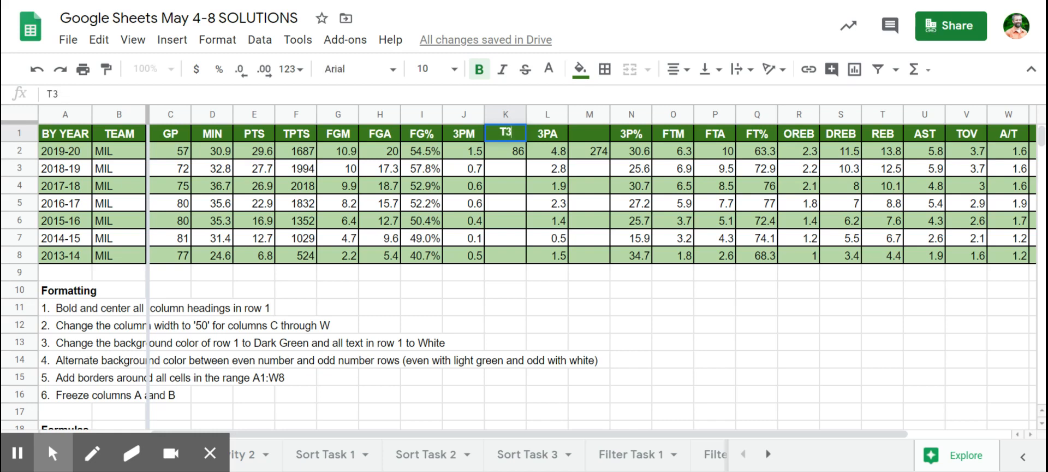
key("Tab")
key("Tab")
type("T")
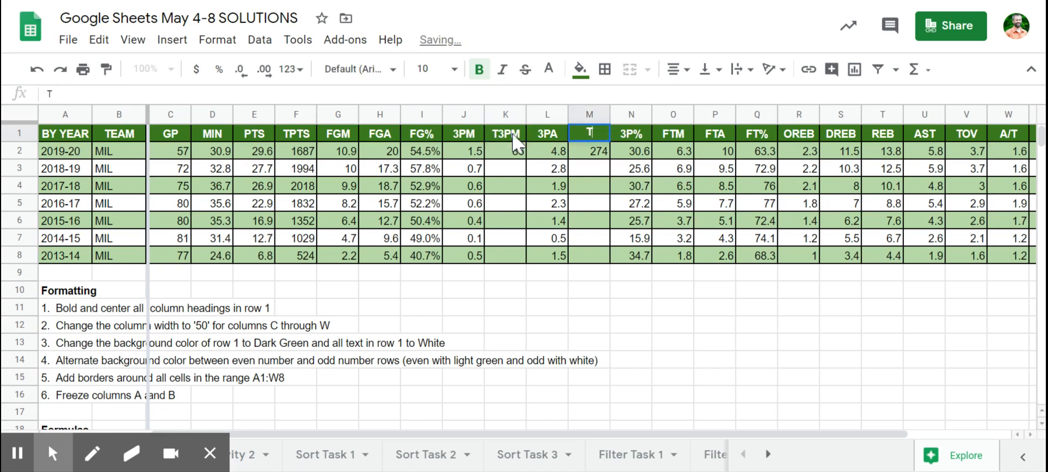
type("3PA")
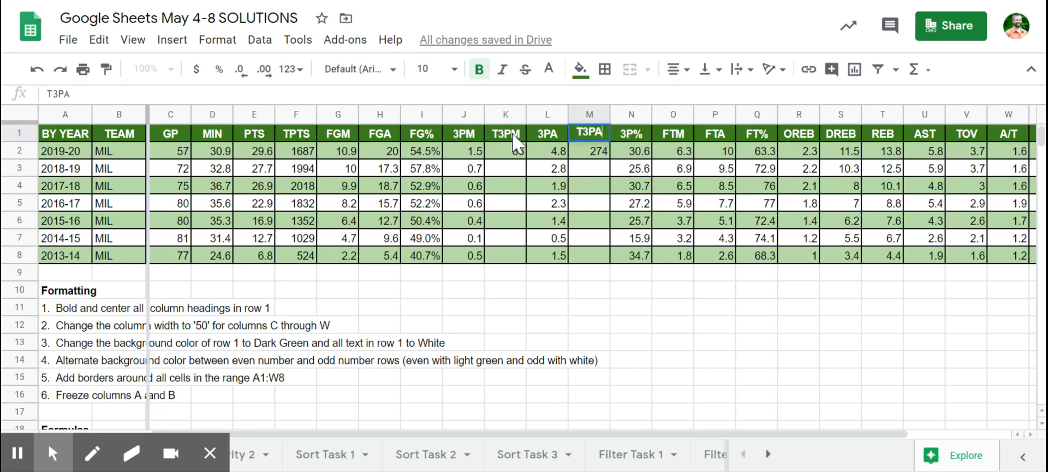
Calculate the 2018-19 total three-pointers made in K3 with =J3*C3 and display the result without decimal places
left_click(512, 139)
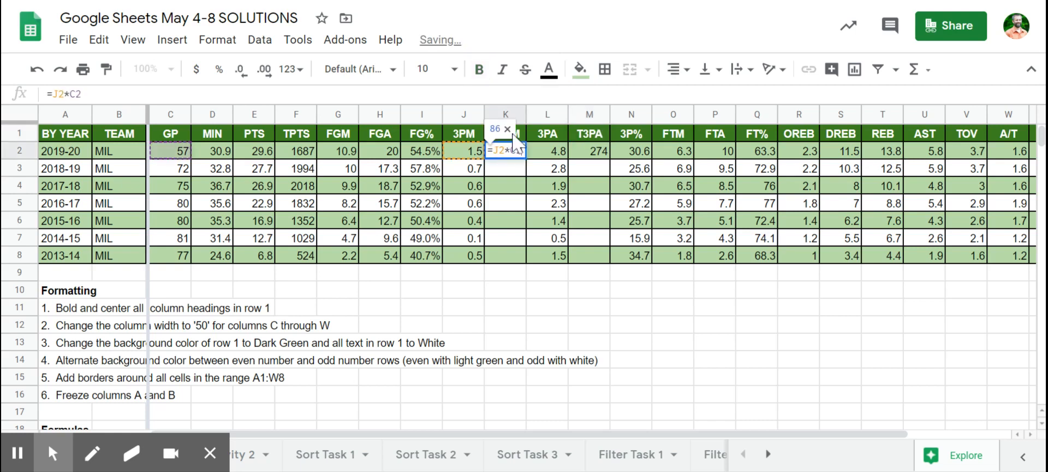
left_click(512, 192)
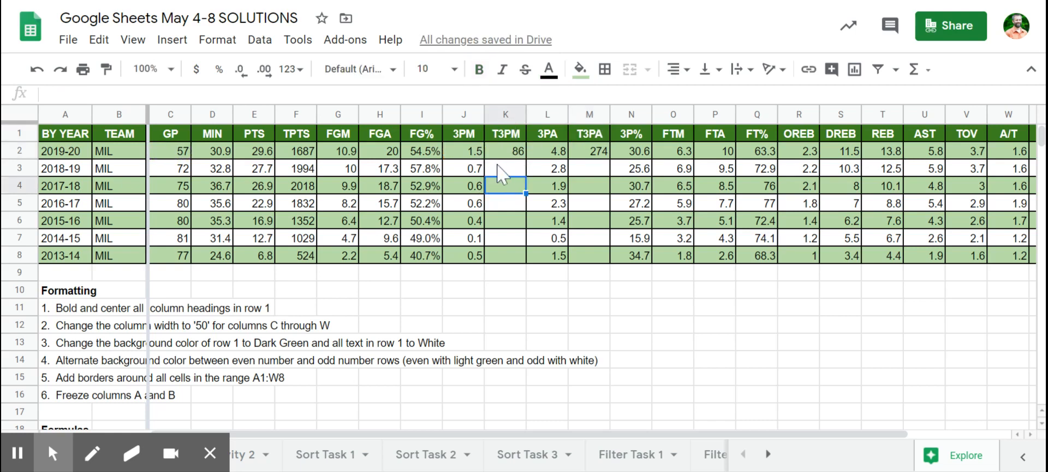
left_click(506, 175)
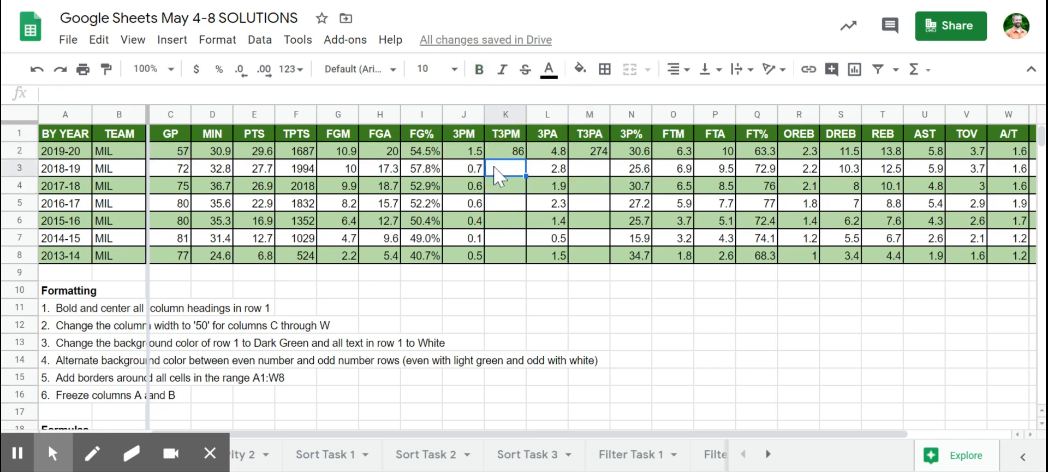
type("=")
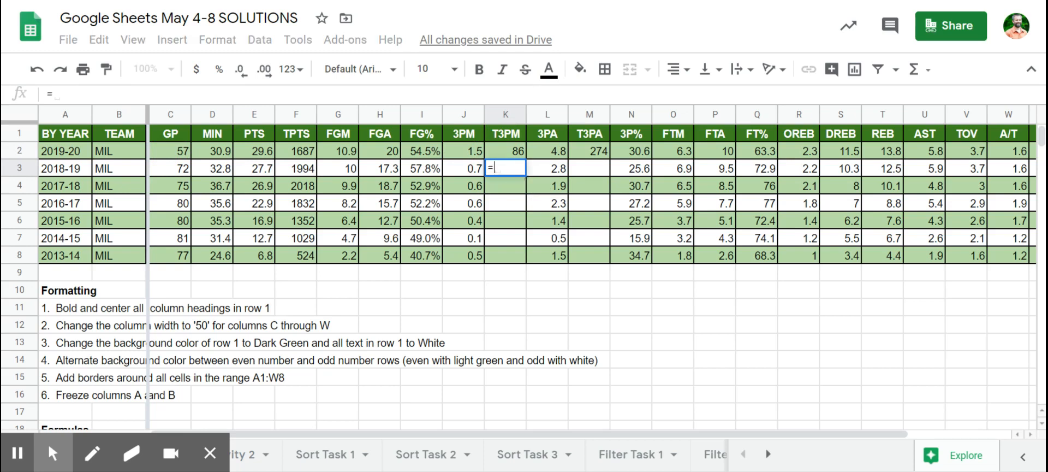
left_click(476, 170)
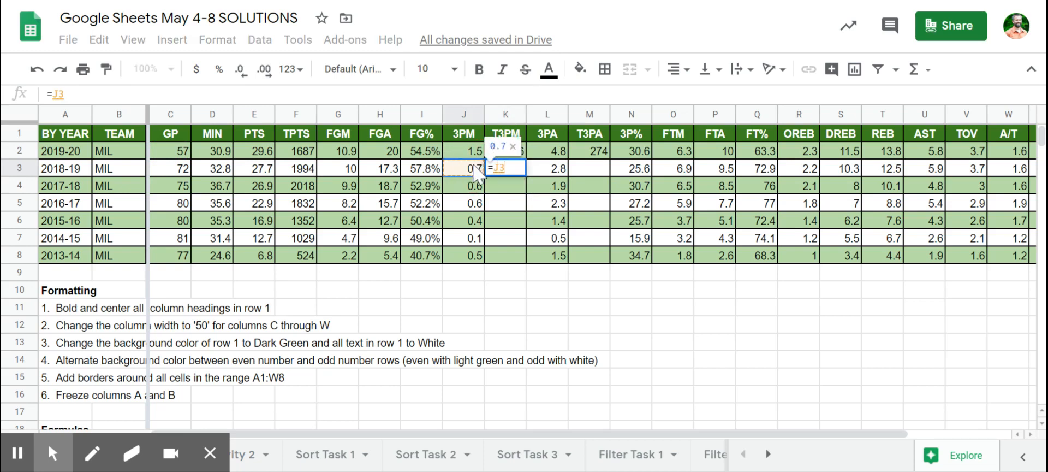
type("*")
left_click(179, 172)
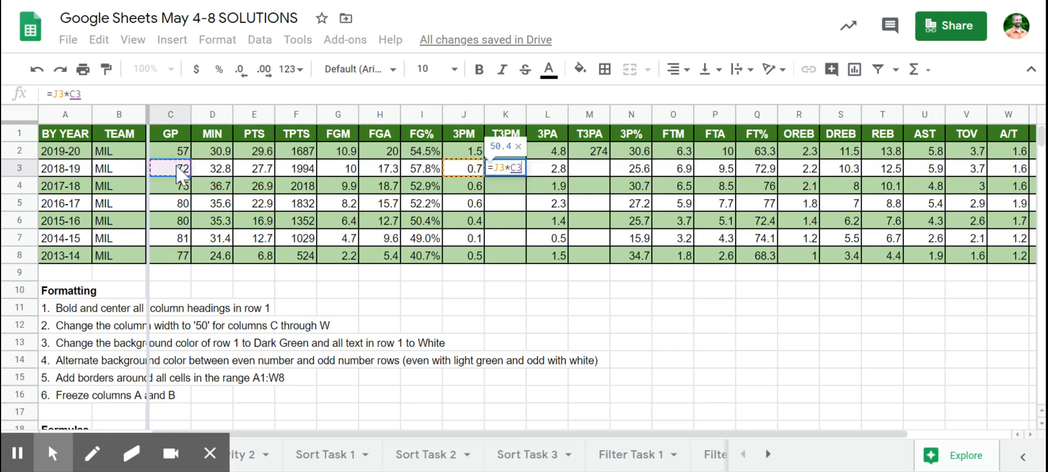
key("Return")
key("Up")
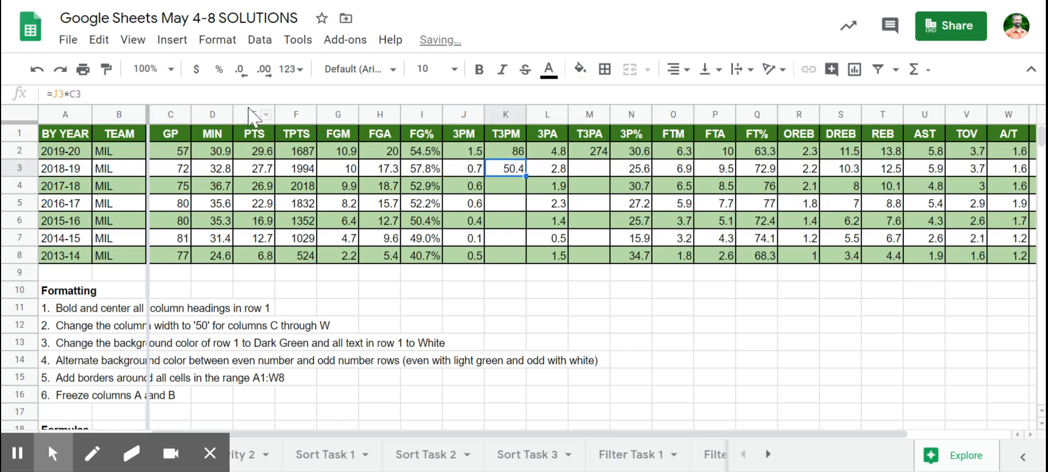
left_click(247, 71)
Calculate the 2018-19 total three-pointers attempted in M3 with =L3*C3 and display the result without decimal places
left_click(592, 171)
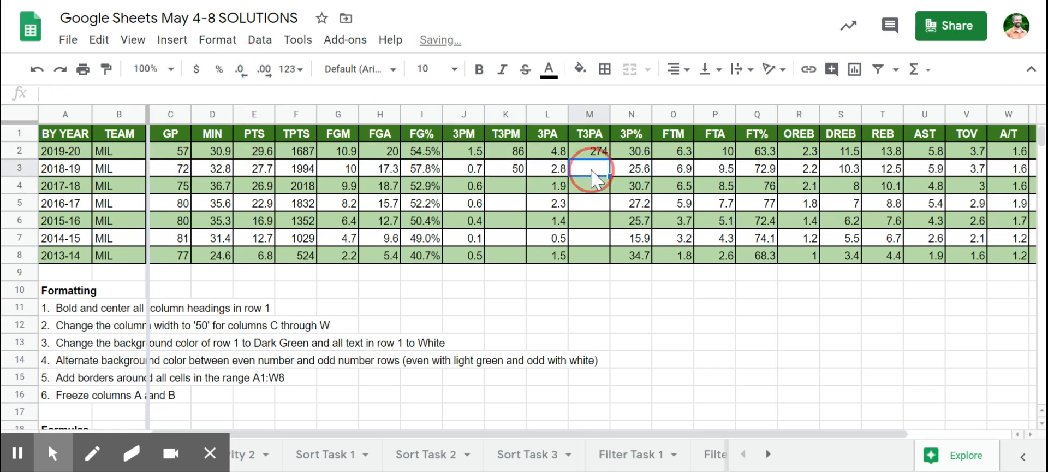
type("=")
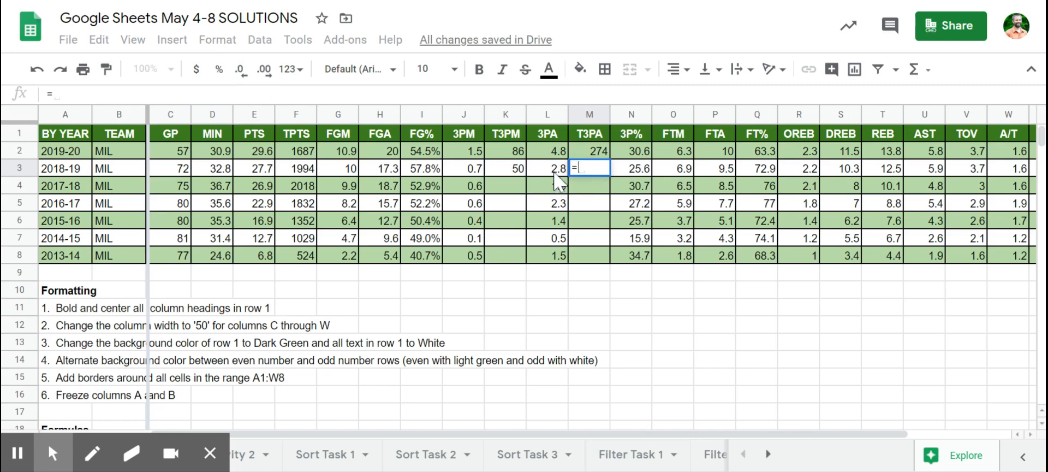
left_click(555, 175)
type("*")
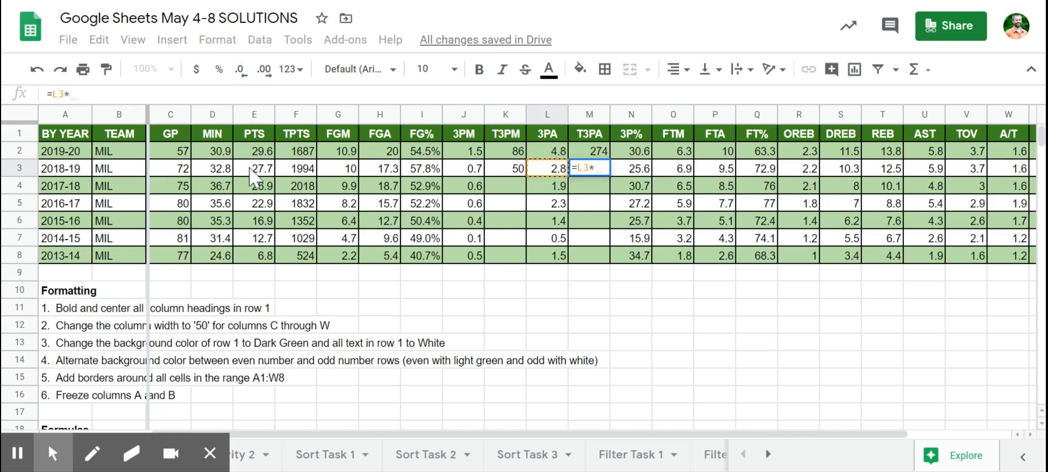
left_click(181, 173)
key("Return")
key("Up")
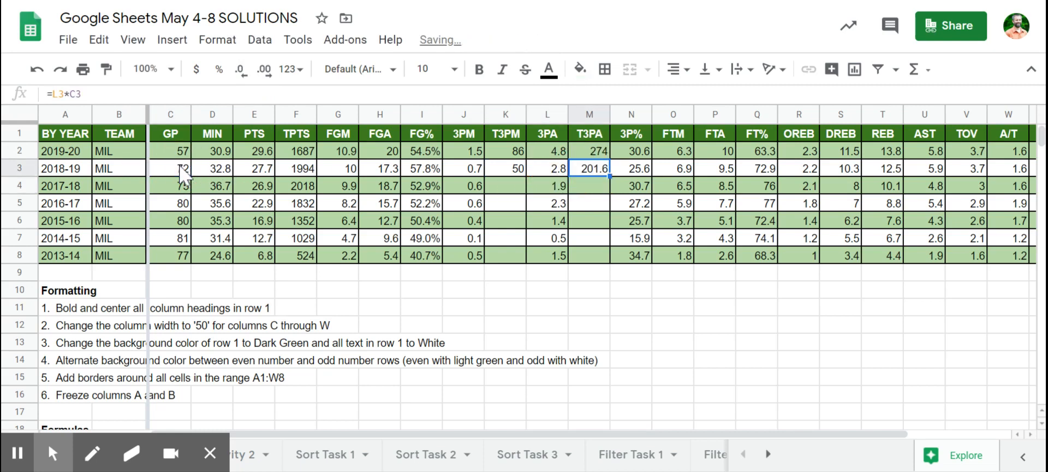
left_click(240, 77)
Fill the season-total formulas in the T3PM and T3PA columns down through row 8
left_click_drag(511, 152, 525, 261)
key("ctrl+d")
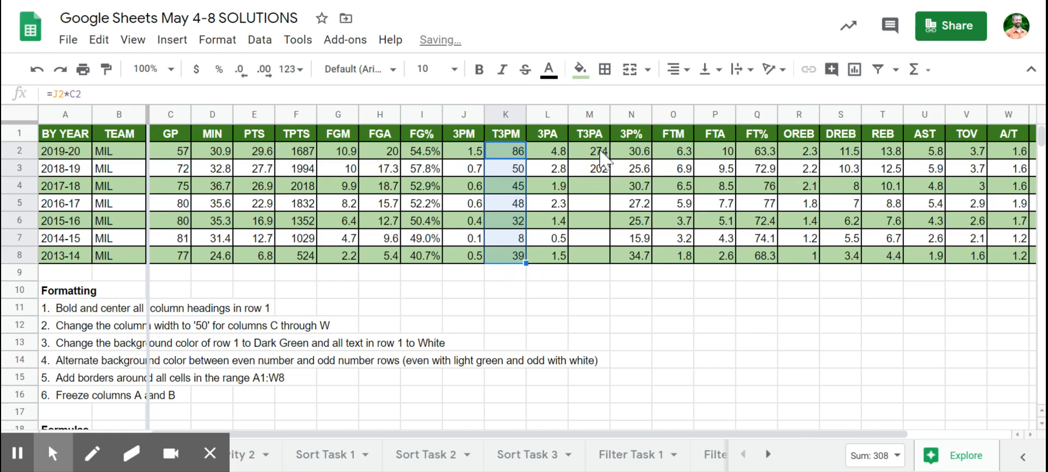
left_click(600, 154)
left_click_drag(602, 171, 606, 262)
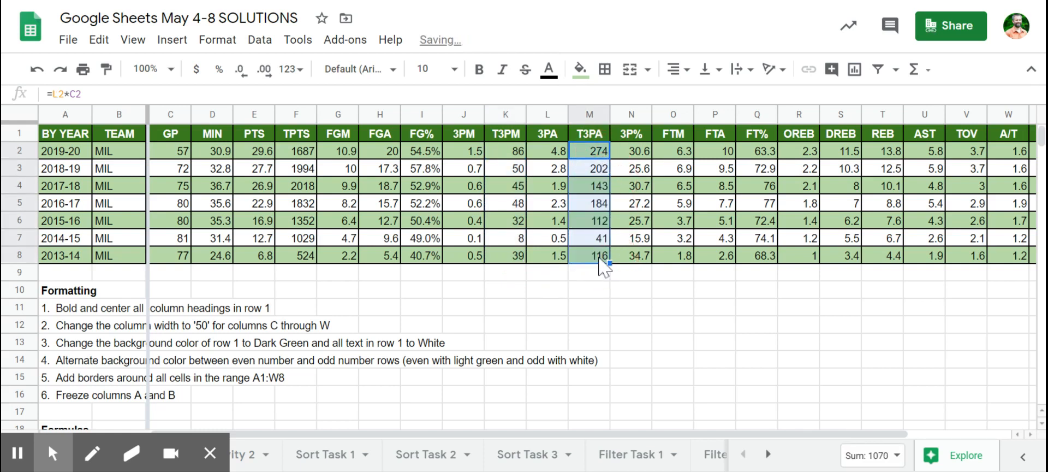
left_click(601, 256)
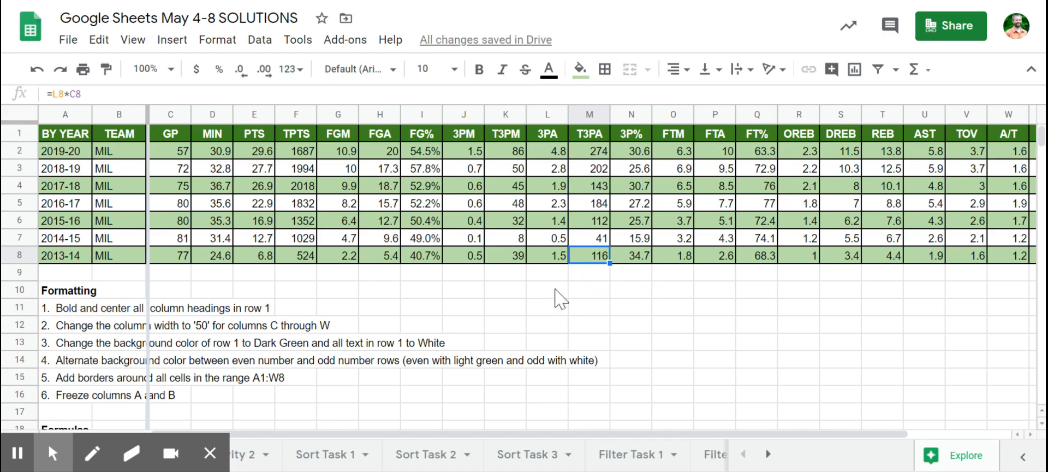
Start the career three-point percentage formula in R29 with the sum of season three-pointers made, =sum(K2:K8)
scroll(590, 309, "down", 6)
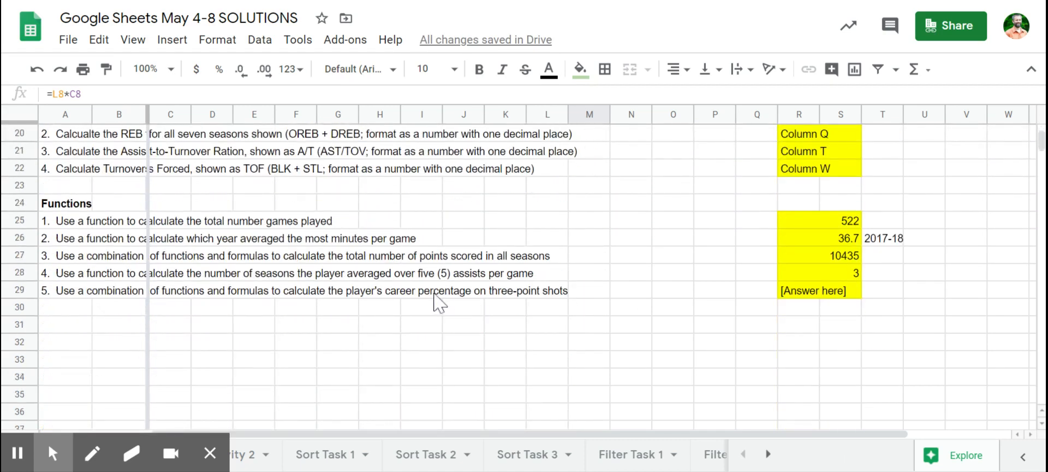
scroll(612, 272, "up", 1)
scroll(616, 280, "up", 5)
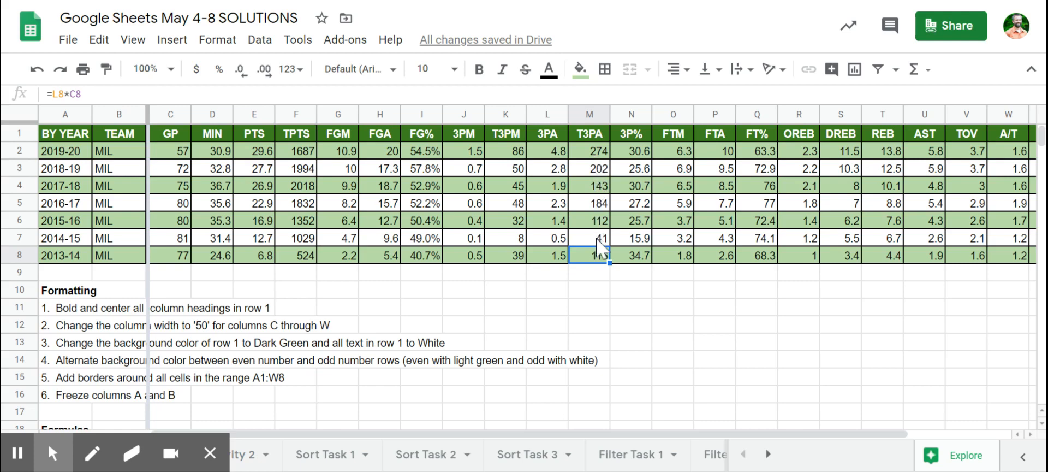
scroll(677, 316, "down", 5)
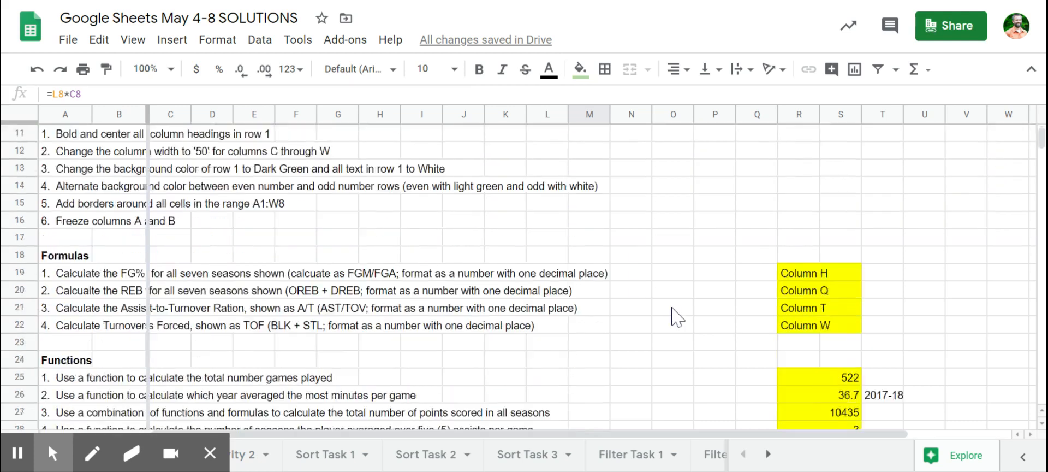
left_click(805, 363)
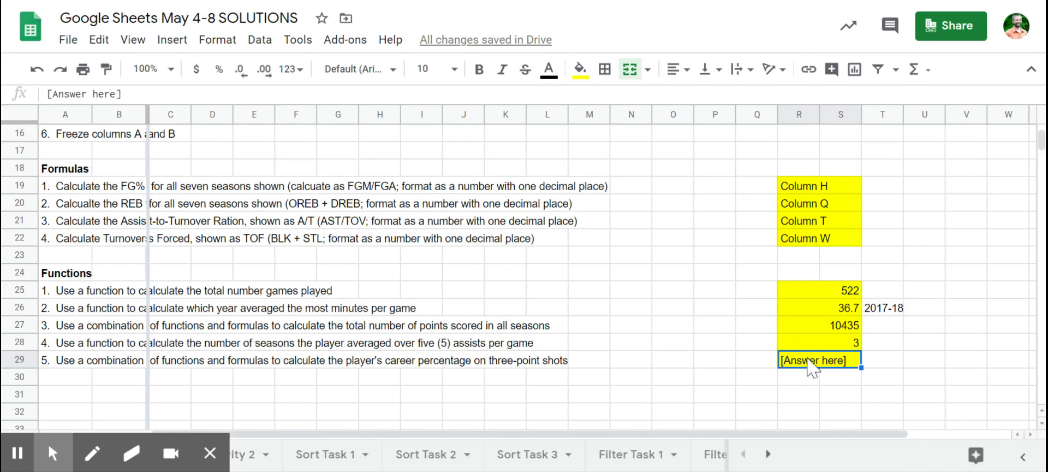
type("=")
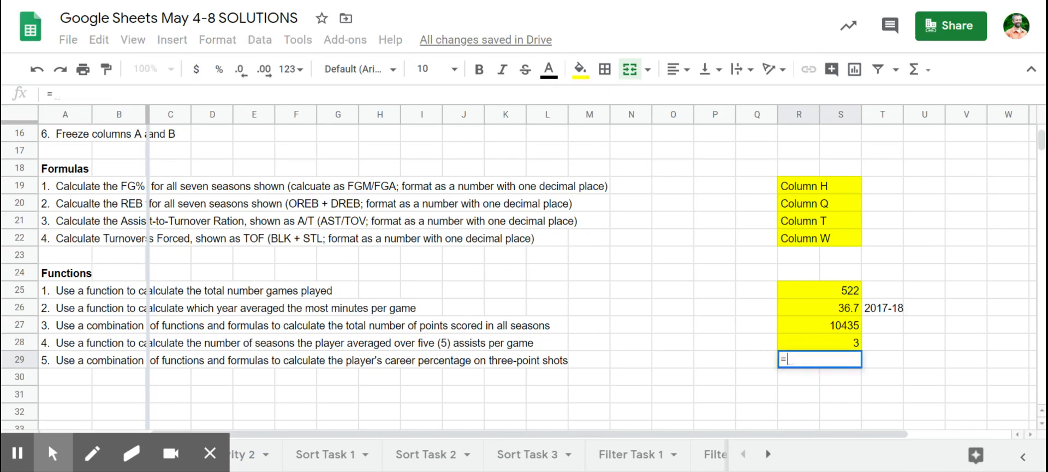
type("sum(")
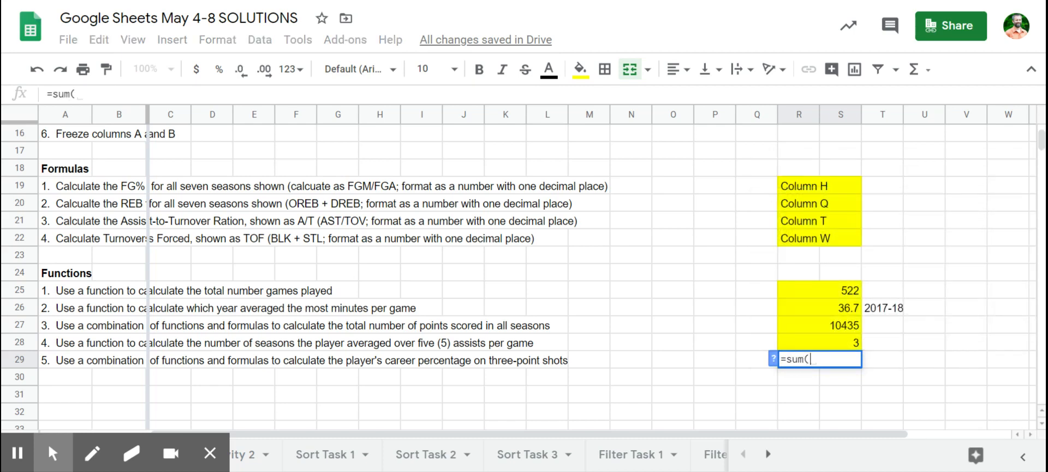
scroll(530, 210, "up", 5)
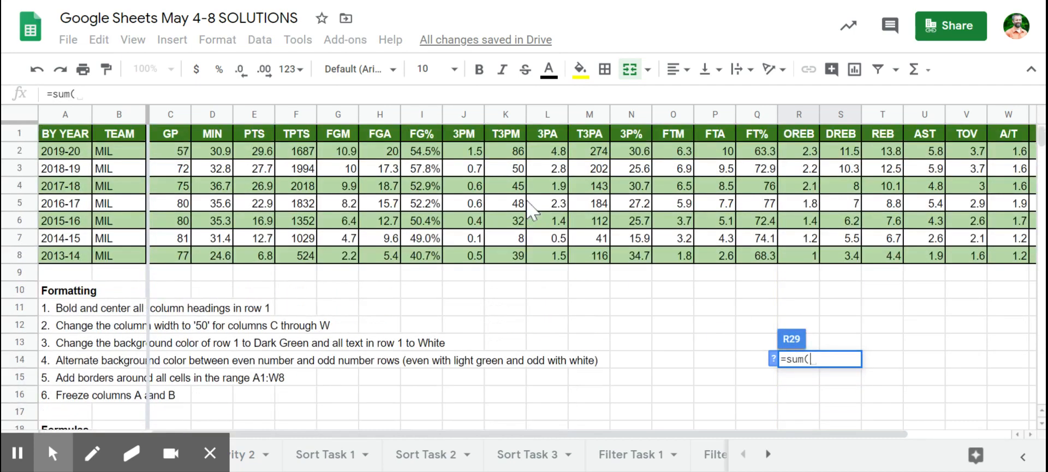
left_click(468, 152)
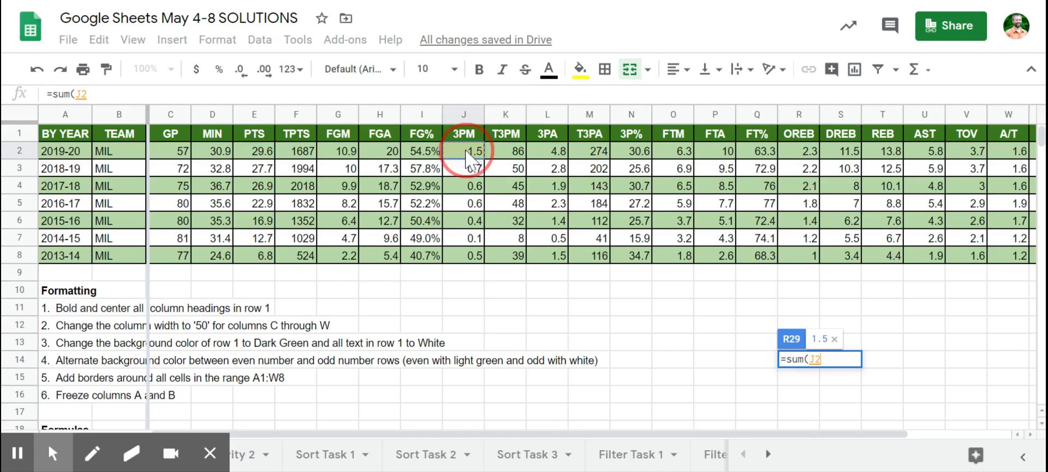
left_click(502, 154)
left_click_drag(505, 163, 513, 263)
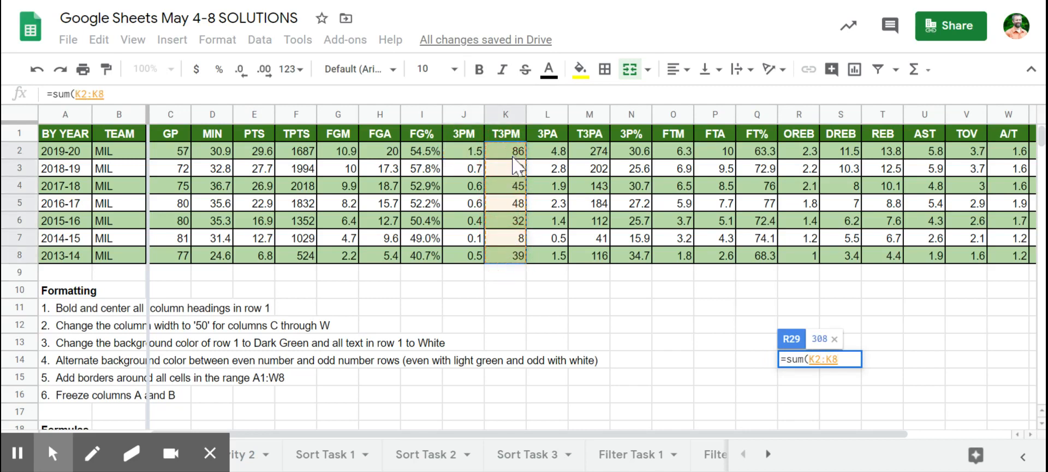
type(")")
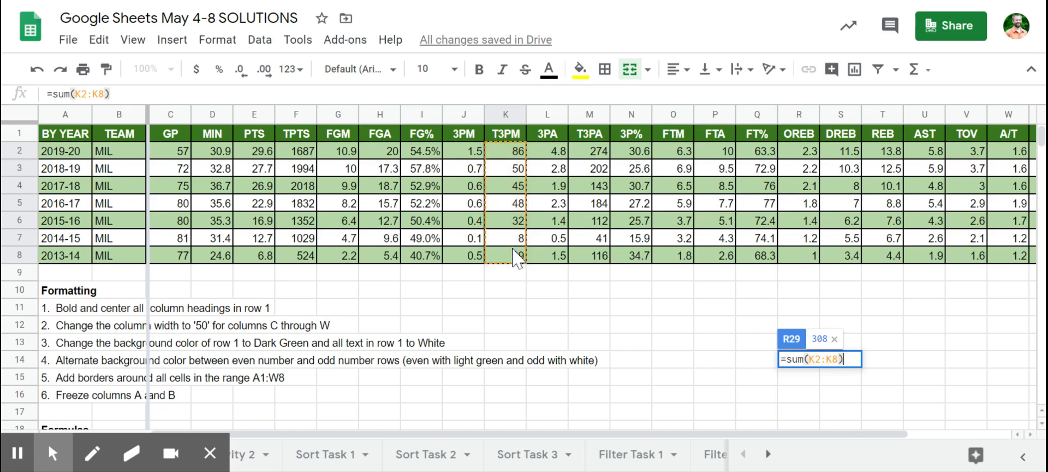
Complete the R29 formula by dividing by the sum of season three-point attempts, giving =sum(K2:K8)/sum(M2:M8)
type("/sum(")
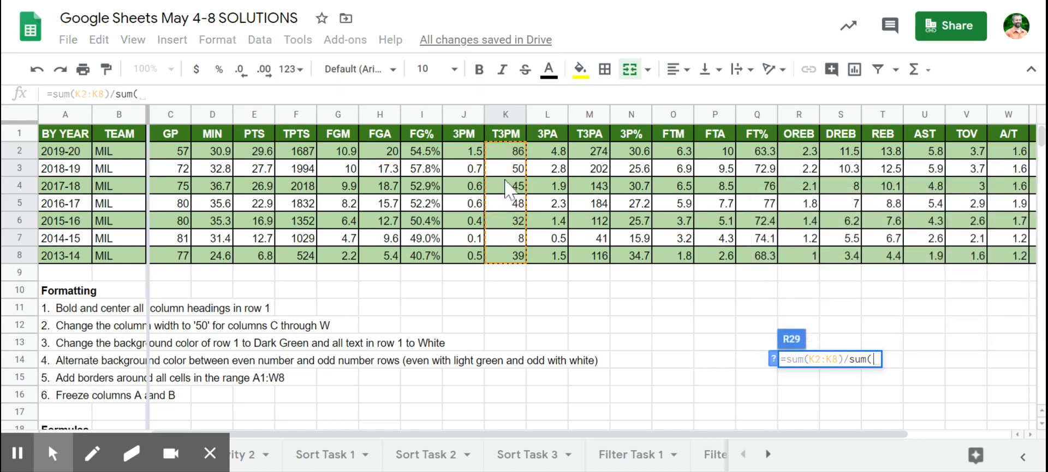
left_click(597, 151)
left_click_drag(599, 155, 604, 266)
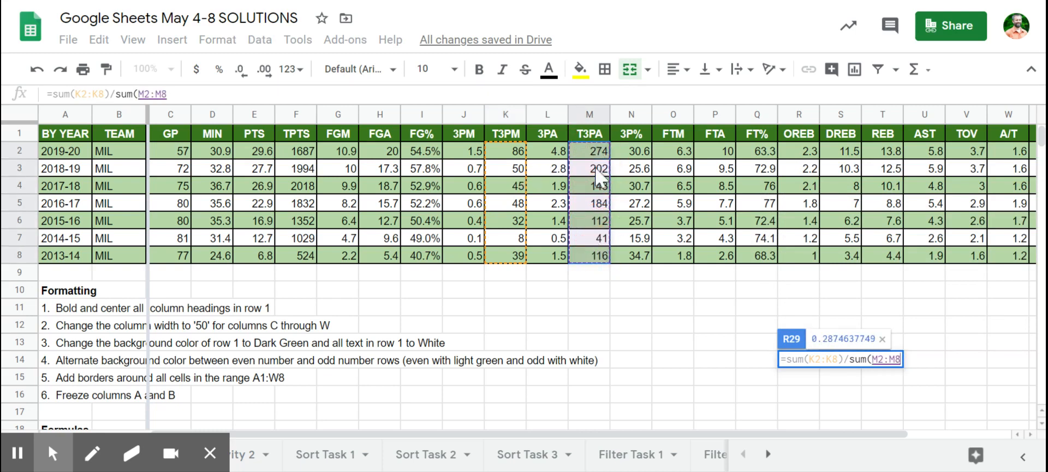
type(")")
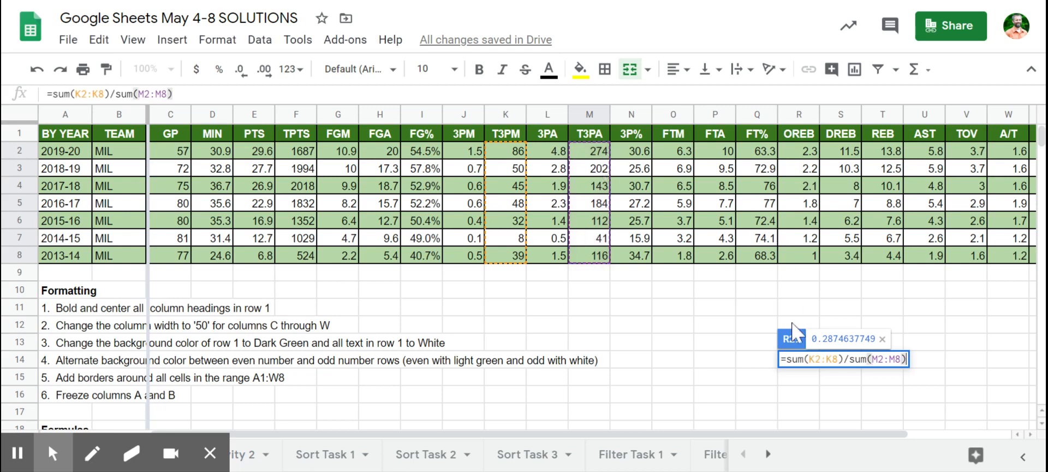
key("Return")
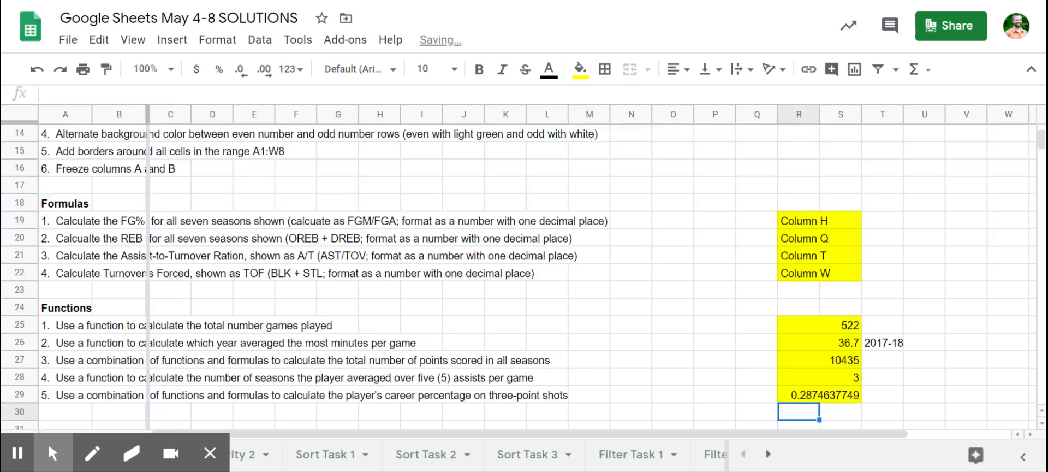
Format the career three-point result in R29 as a percentage with one decimal place
left_click(849, 395)
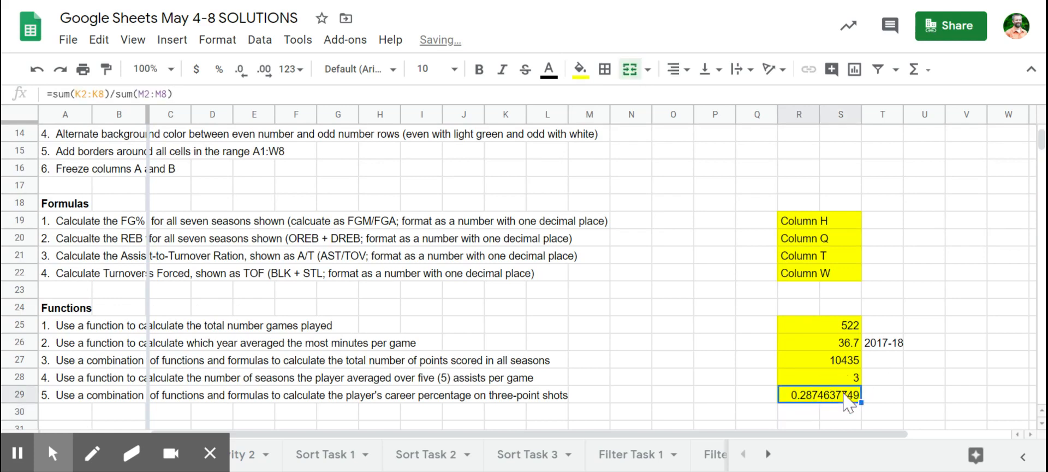
left_click(219, 69)
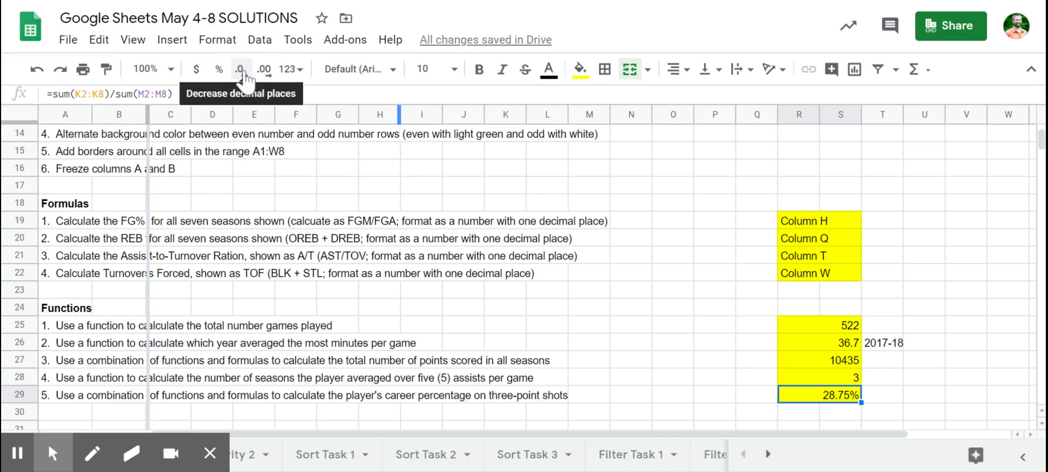
left_click(240, 70)
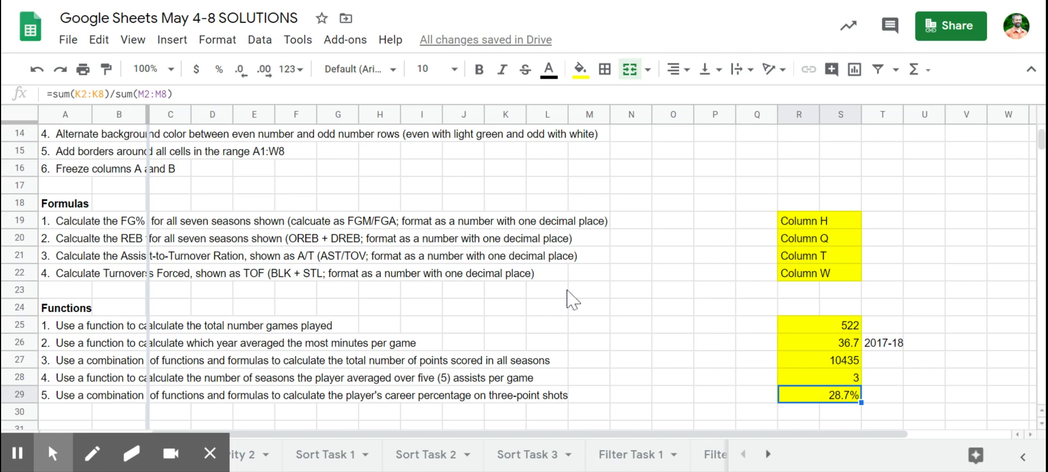
Average the seasonal 3P% values in N9 with =average(N2:N8) and compare it with the career percentage in R29
scroll(568, 299, "up", 5)
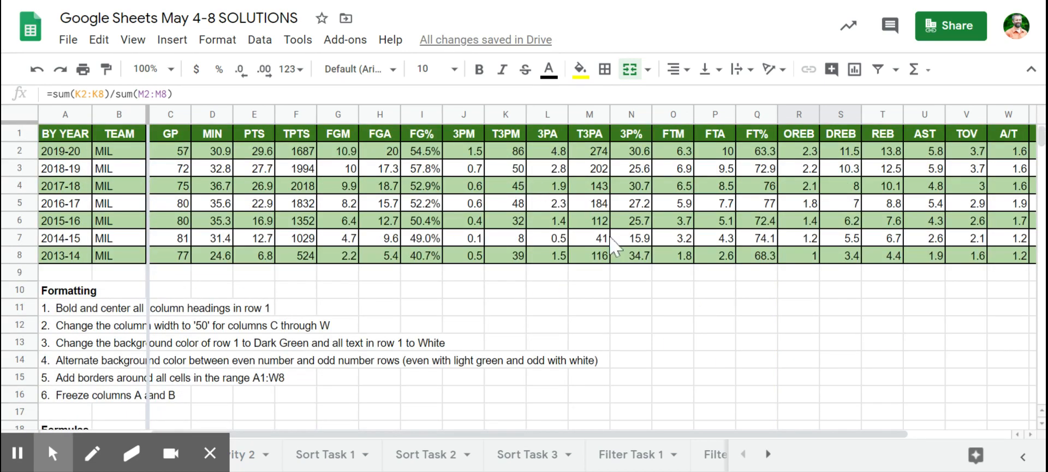
left_click(635, 273)
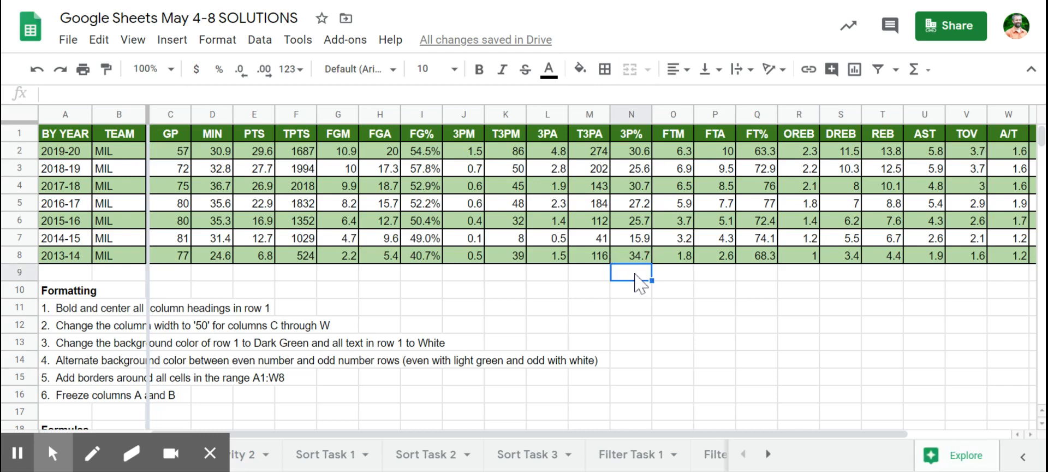
type("=average(")
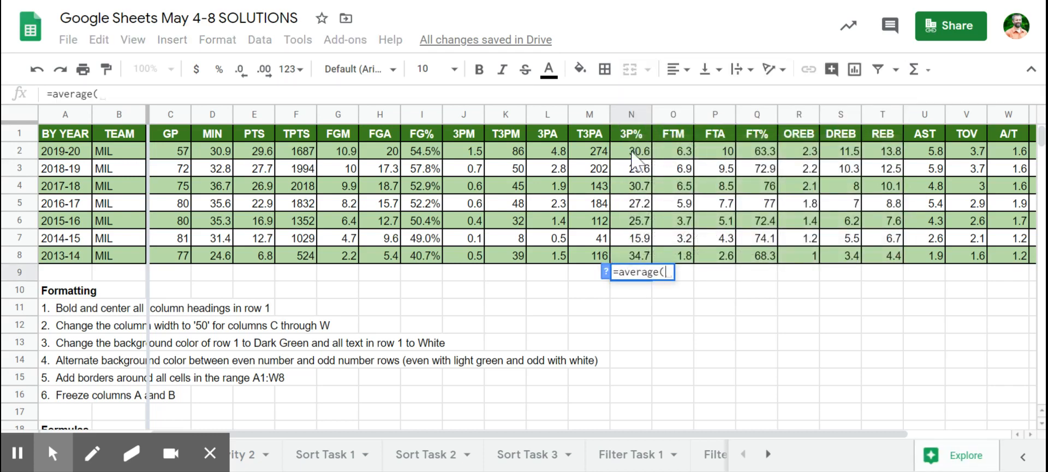
left_click_drag(633, 152, 637, 251)
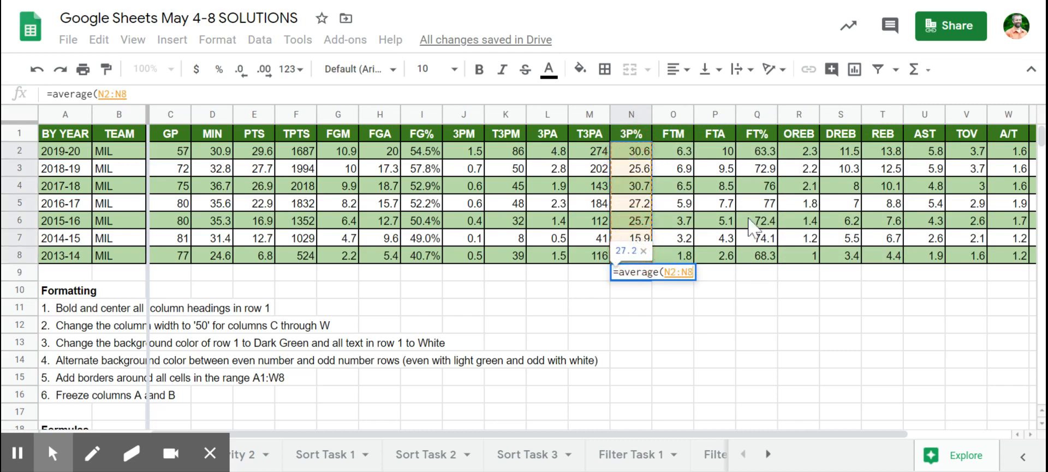
type(")")
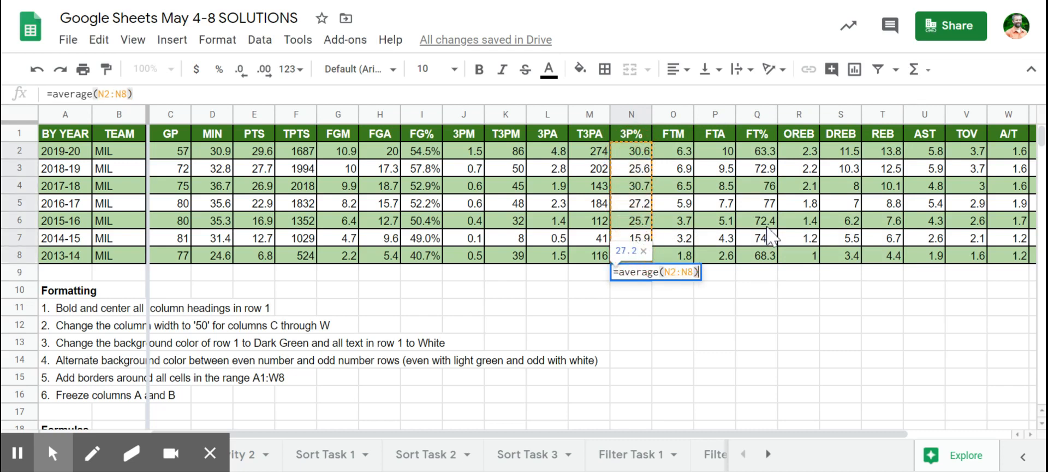
key("Return")
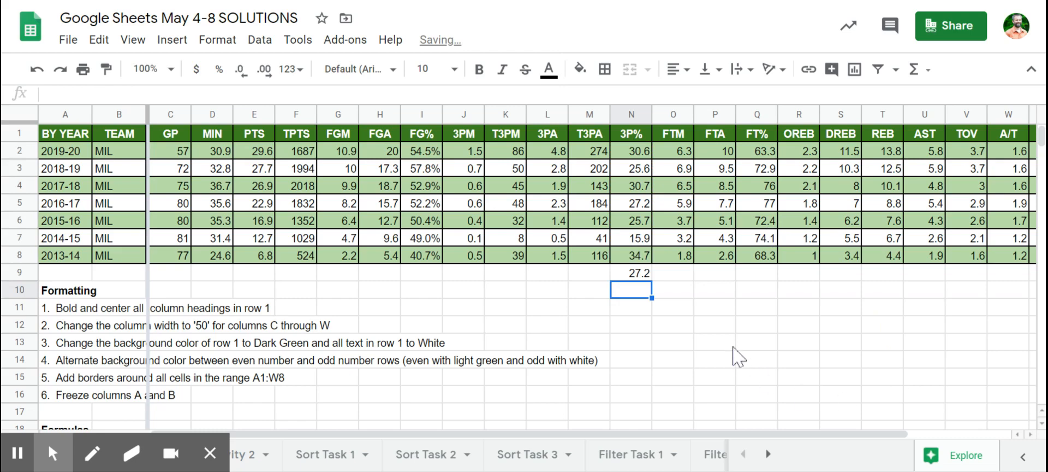
scroll(734, 358, "down", 3)
scroll(734, 357, "down", 2)
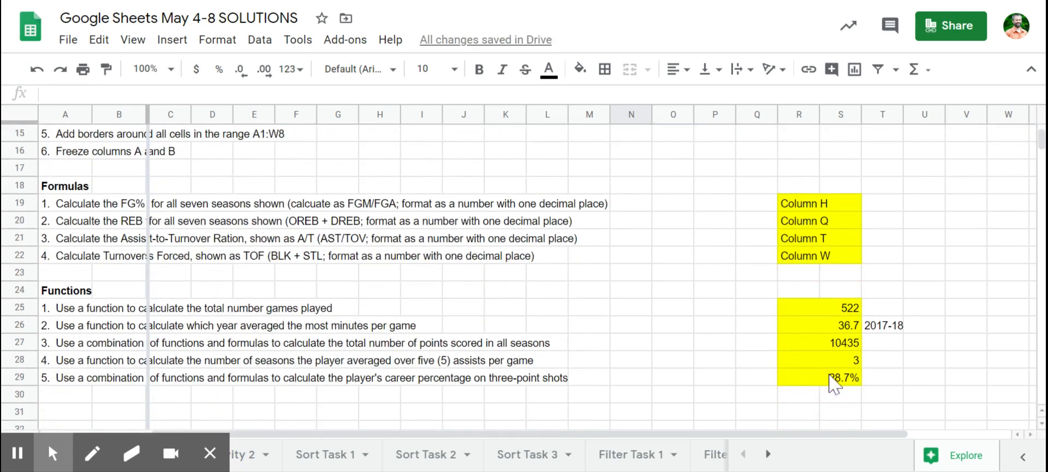
scroll(698, 330, "up", 5)
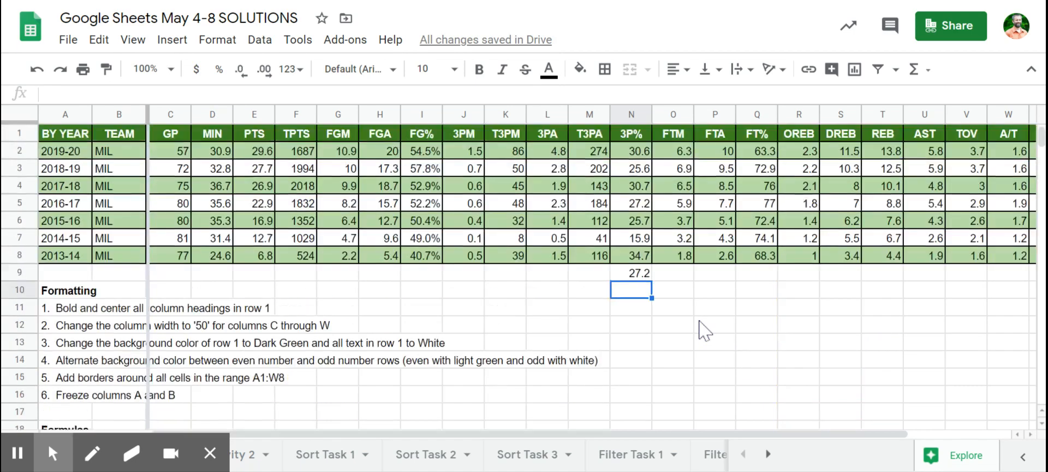
Compare the average in N9 with R29 once more and clear the average from N9
left_click(643, 272)
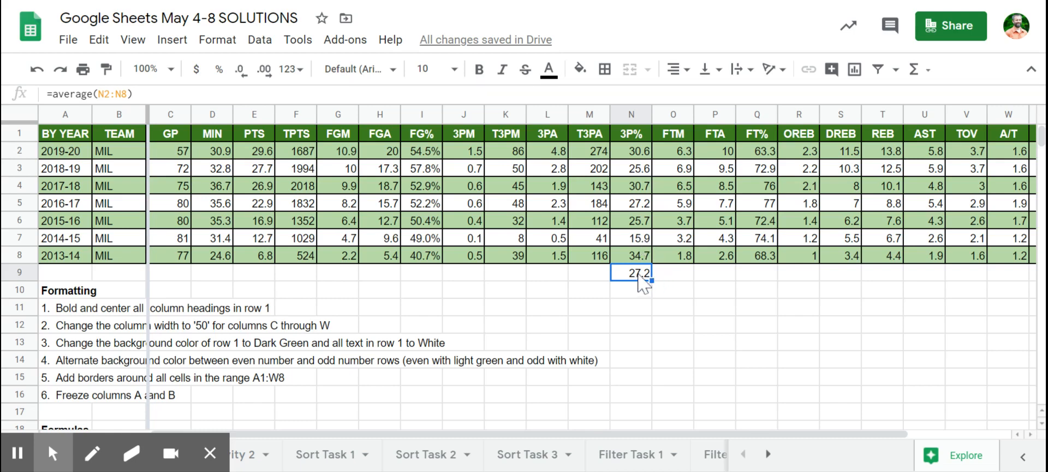
scroll(643, 282, "down", 5)
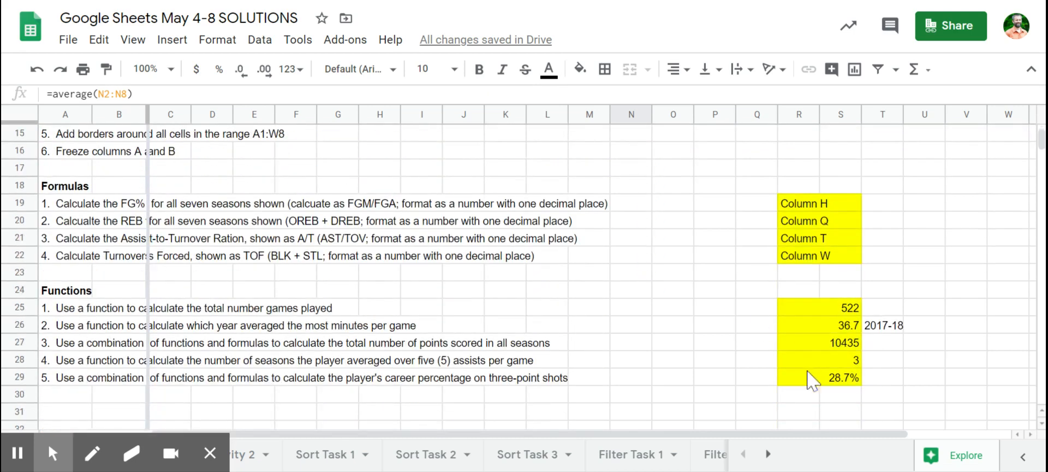
scroll(648, 282, "up", 5)
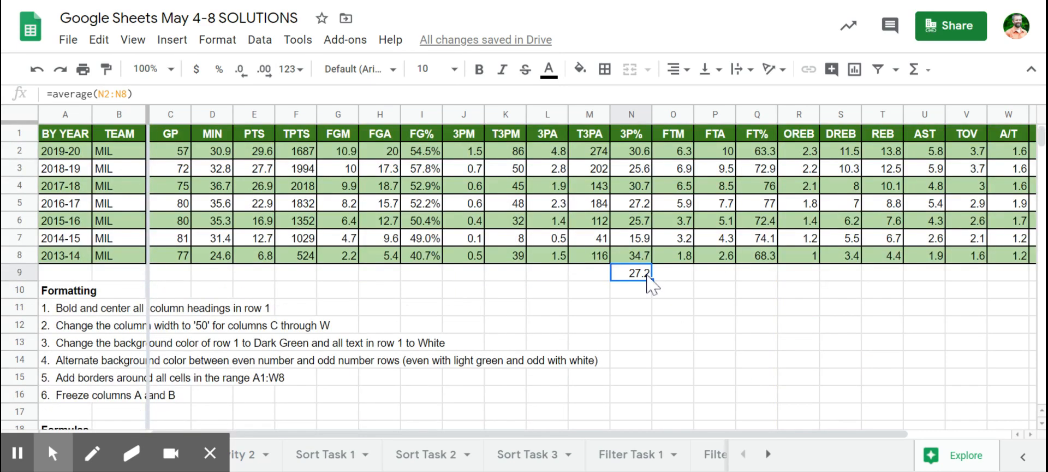
key("Delete")
scroll(611, 288, "down", 4)
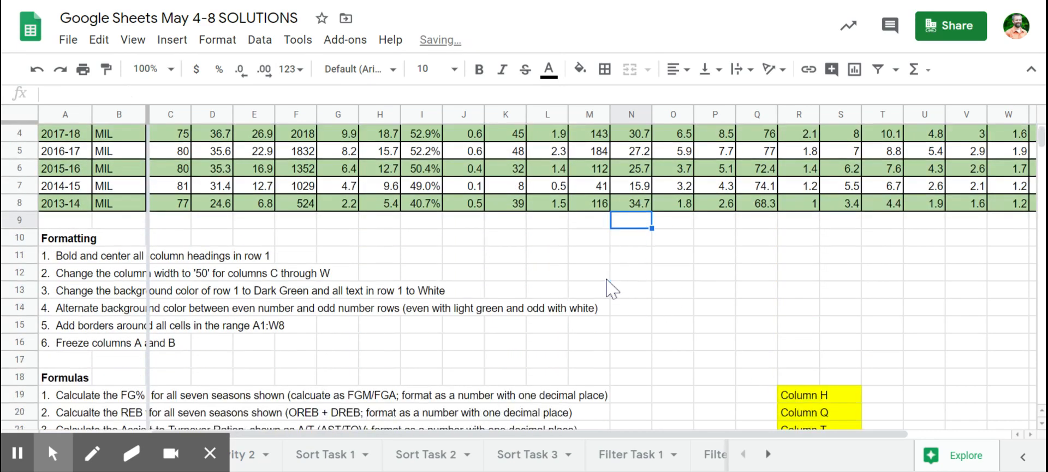
scroll(611, 289, "down", 1)
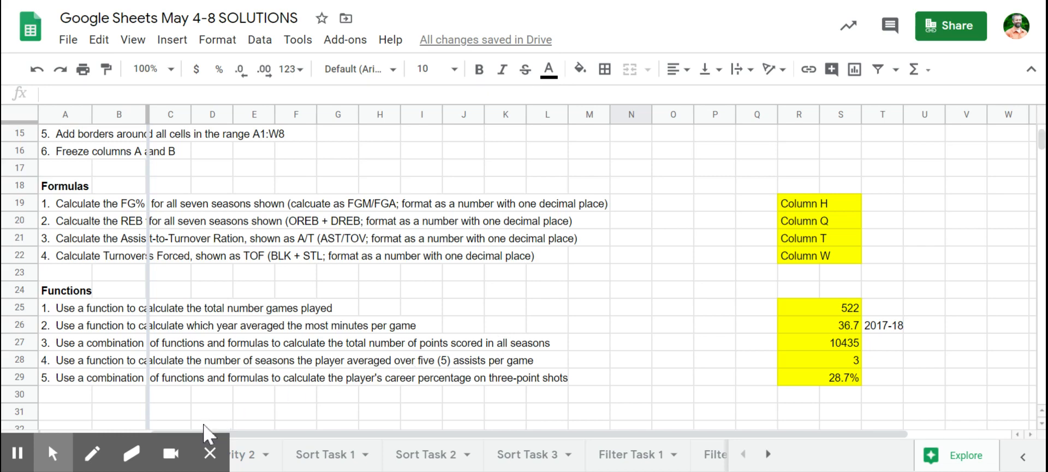
mouse_move(171, 454)
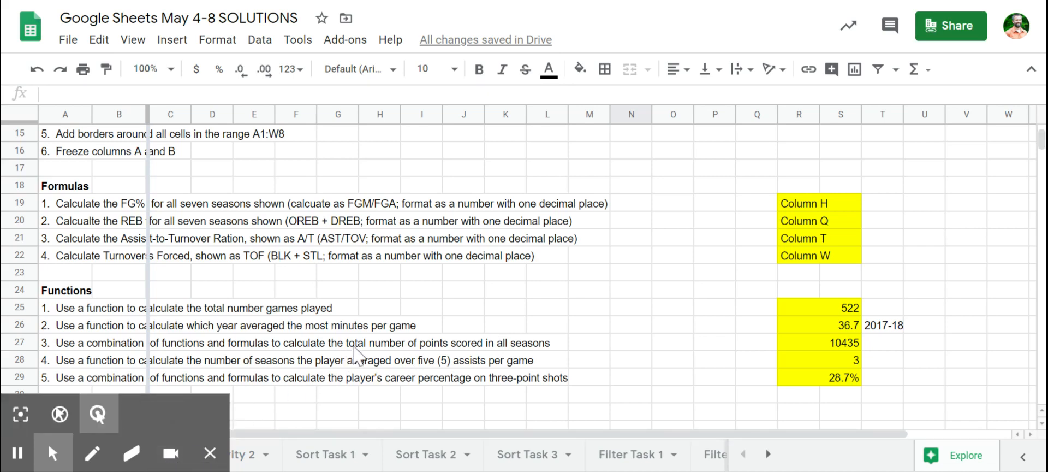